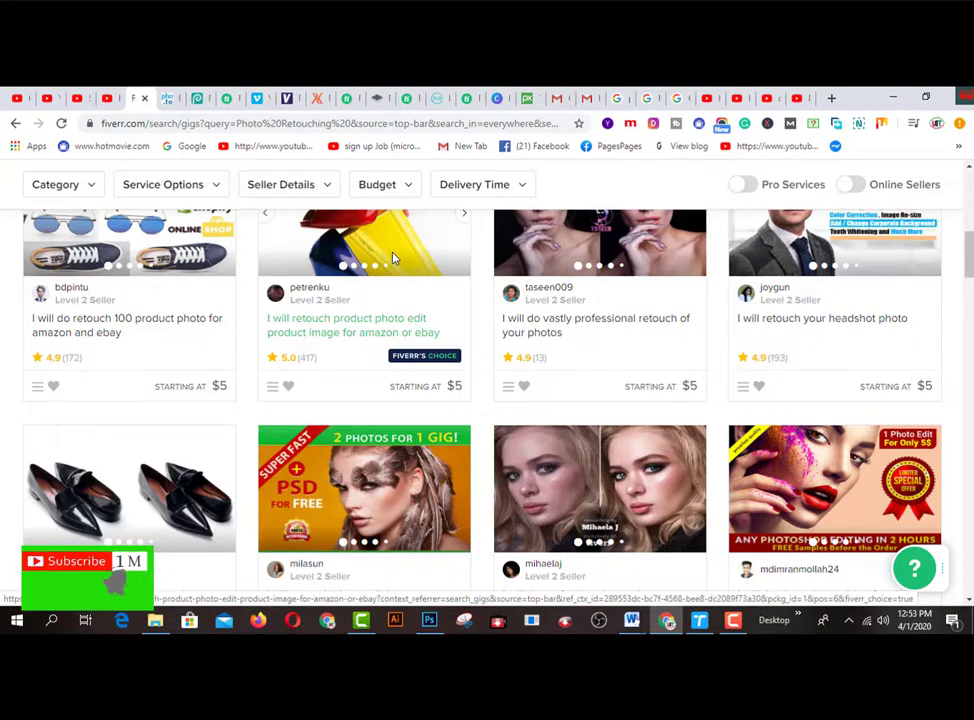
# Open the learning & earning tube channel's playlists page on YouTube
pyautogui.scroll(-3, 395, 265)
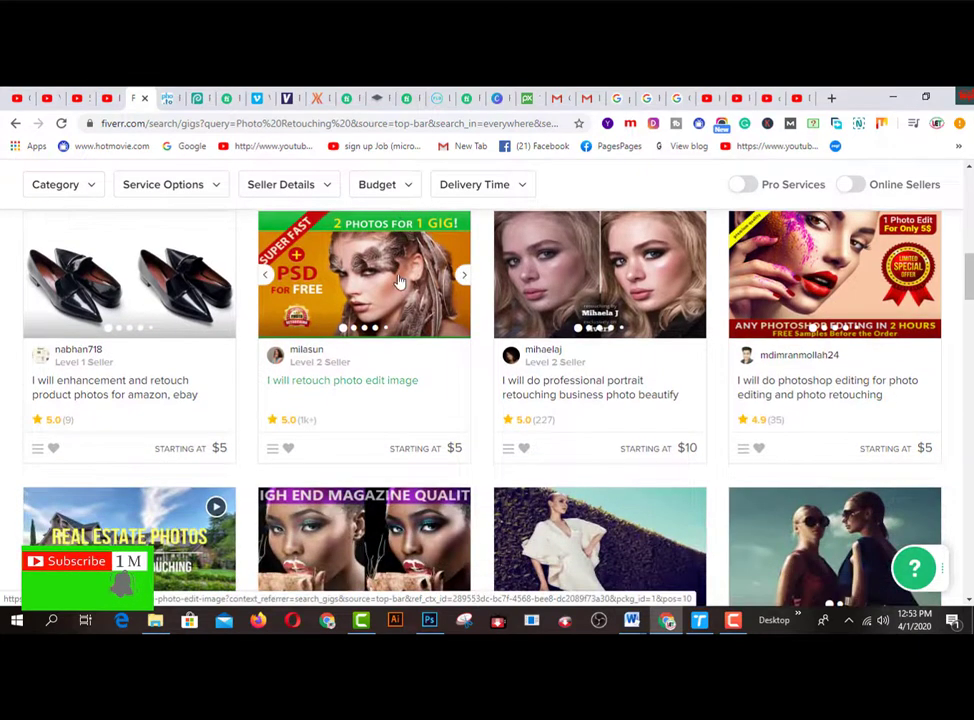
pyautogui.scroll(-4, 401, 287)
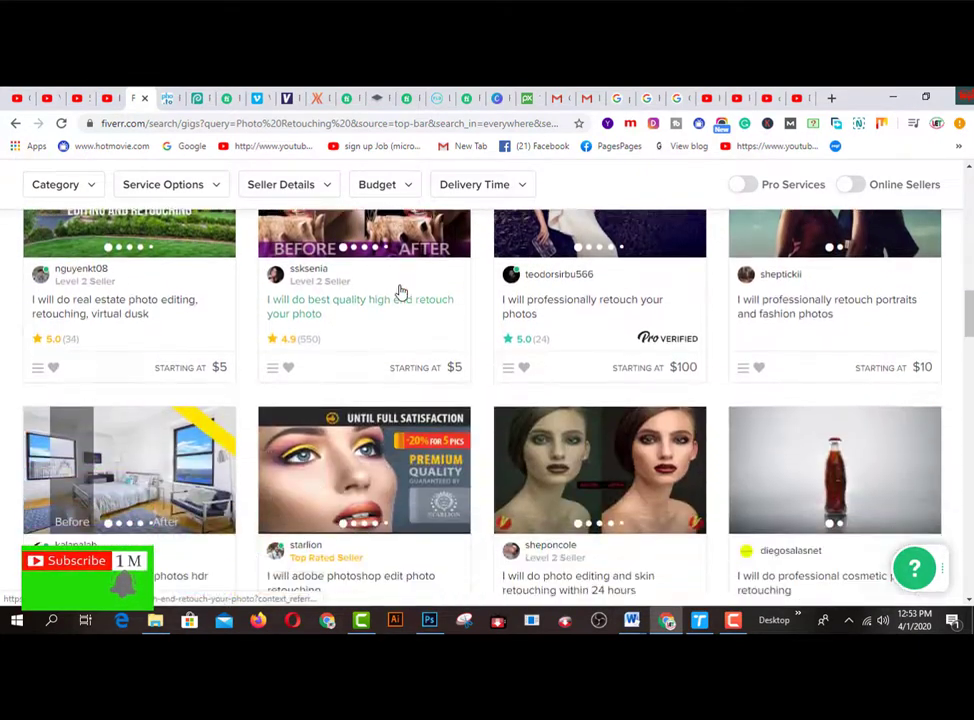
pyautogui.scroll(-7, 398, 296)
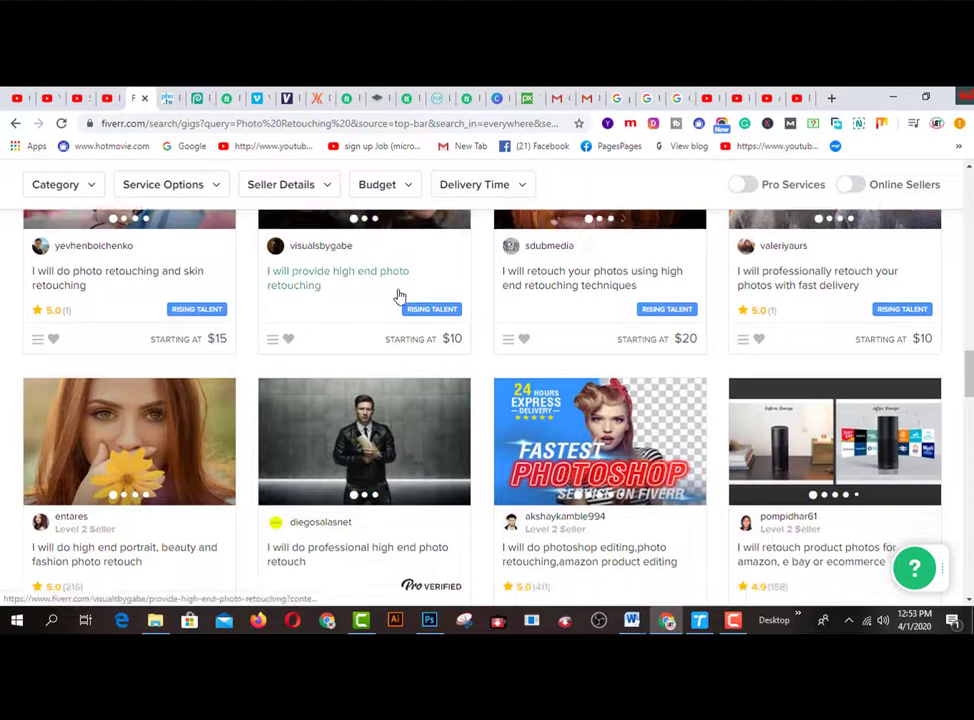
pyautogui.scroll(-2, 399, 294)
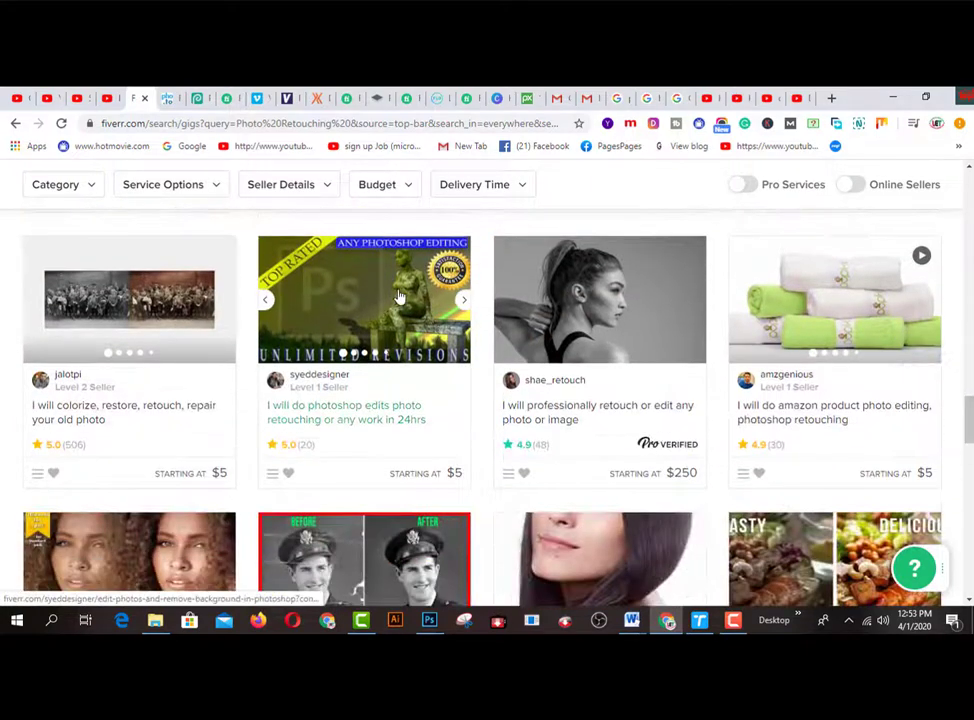
pyautogui.scroll(-2, 398, 296)
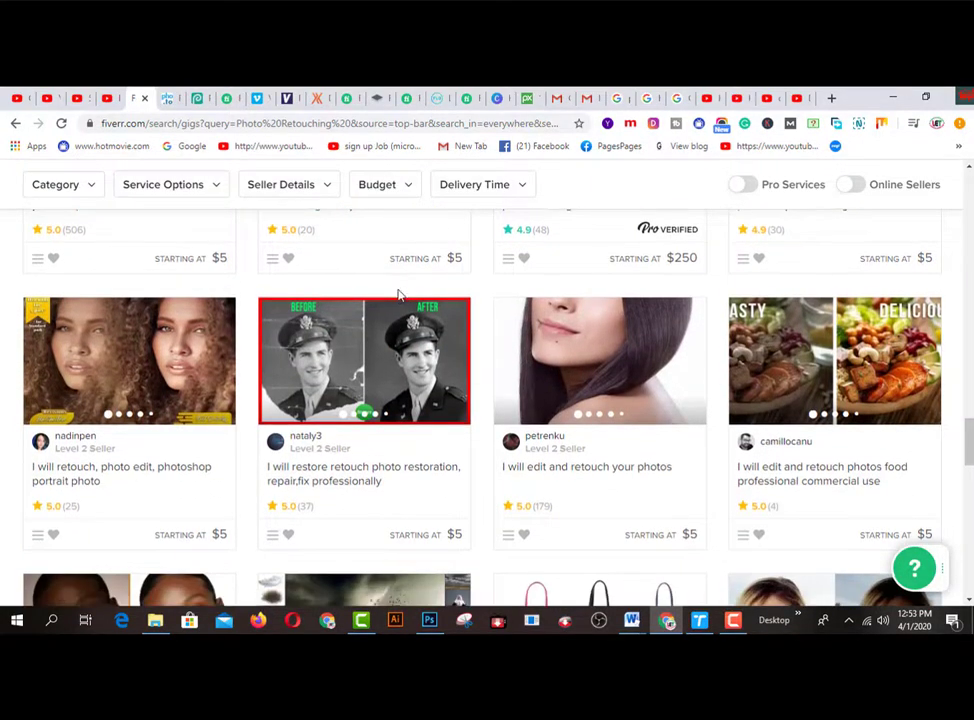
pyautogui.scroll(-5, 398, 296)
pyautogui.scroll(-1, 398, 300)
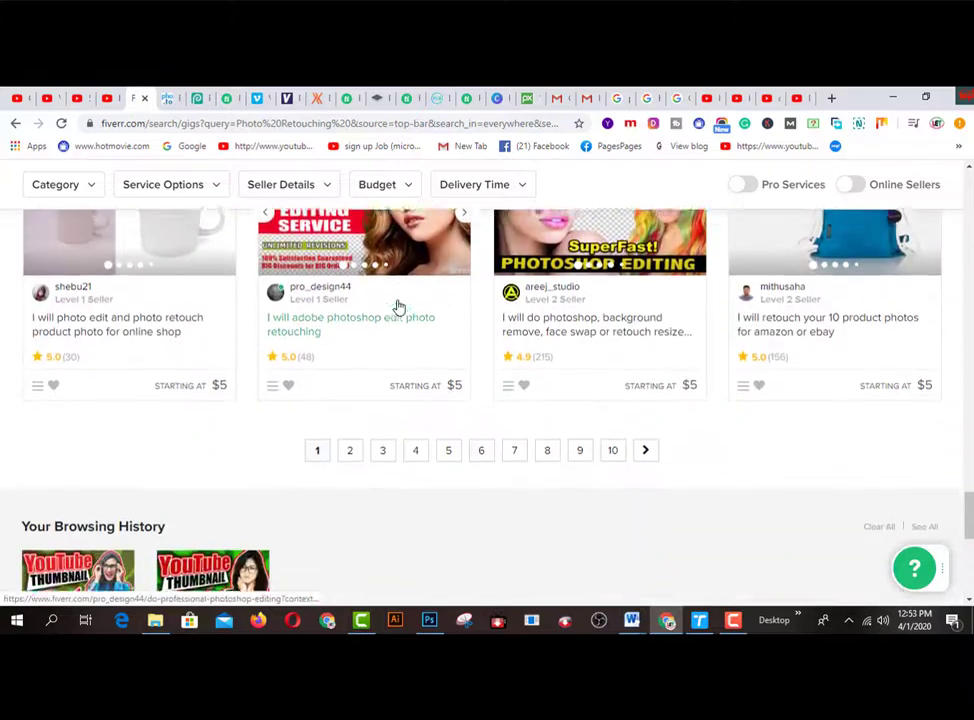
pyautogui.scroll(2, 398, 309)
pyautogui.scroll(3, 398, 306)
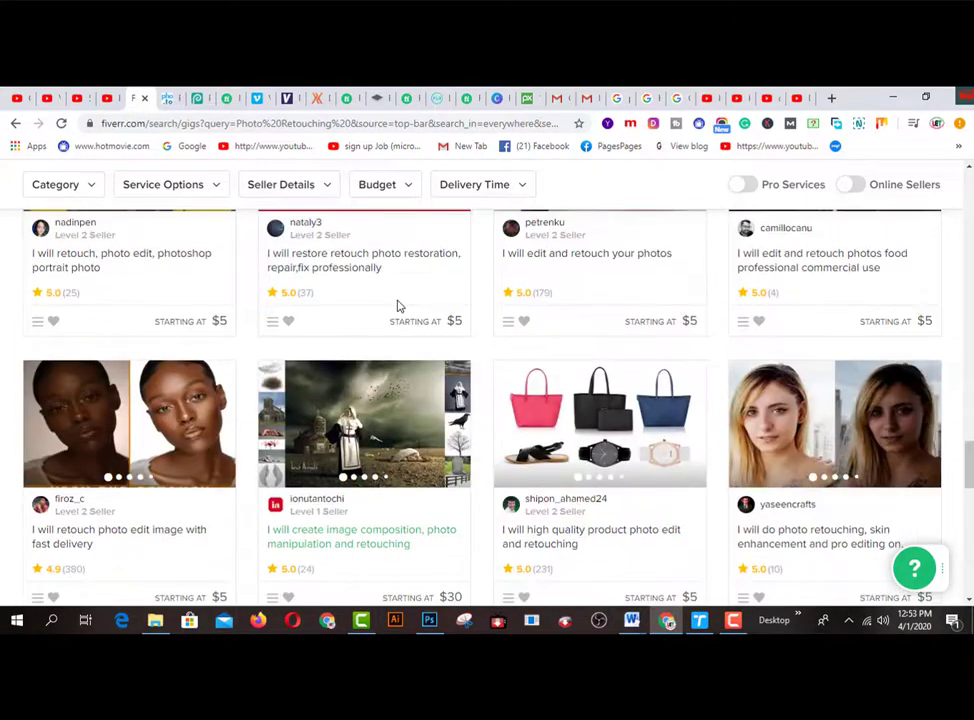
pyautogui.scroll(5, 398, 306)
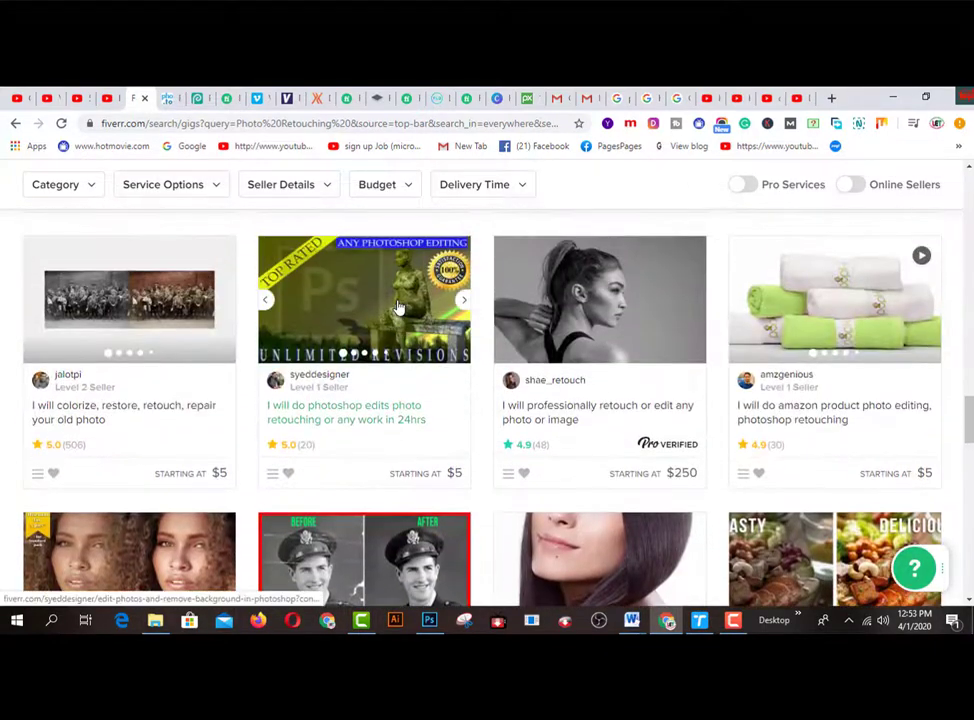
pyautogui.scroll(10, 398, 306)
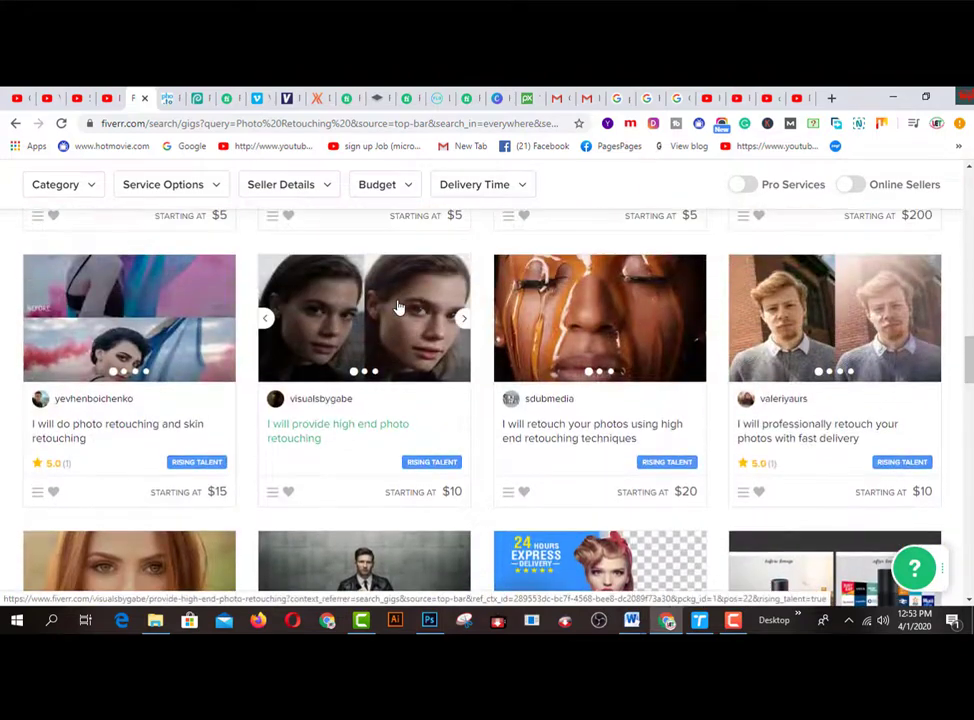
pyautogui.scroll(10, 398, 306)
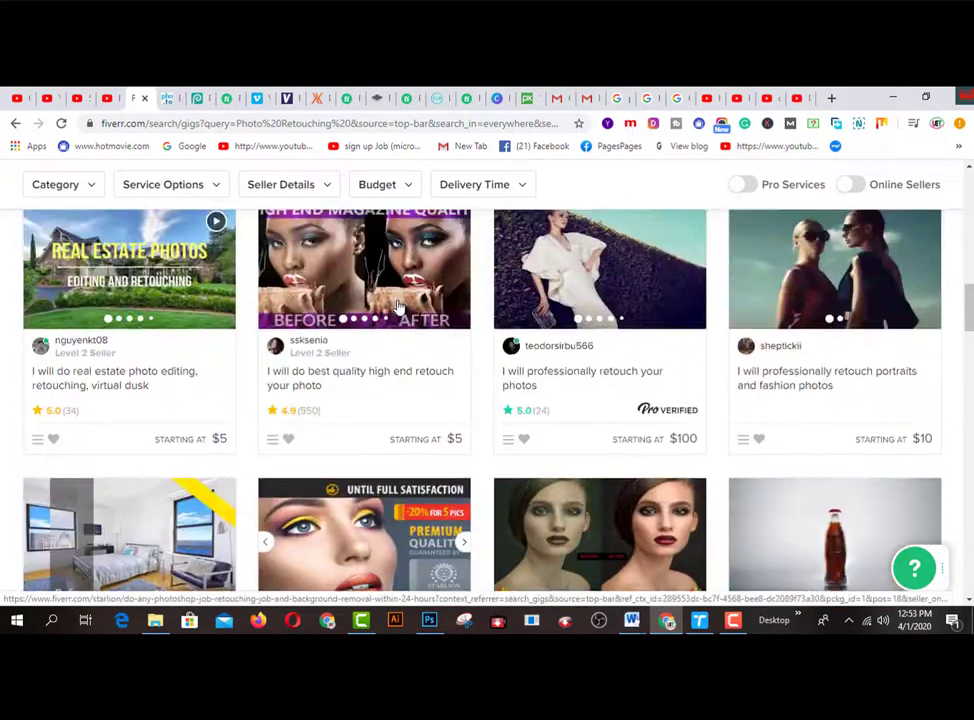
pyautogui.scroll(5, 398, 306)
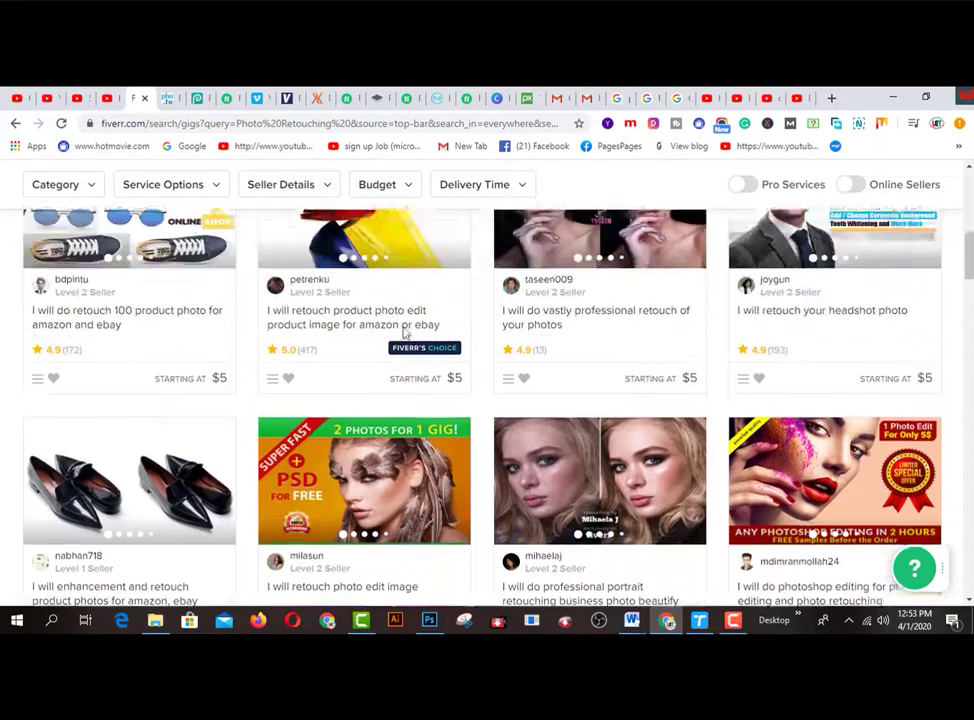
pyautogui.scroll(2, 404, 334)
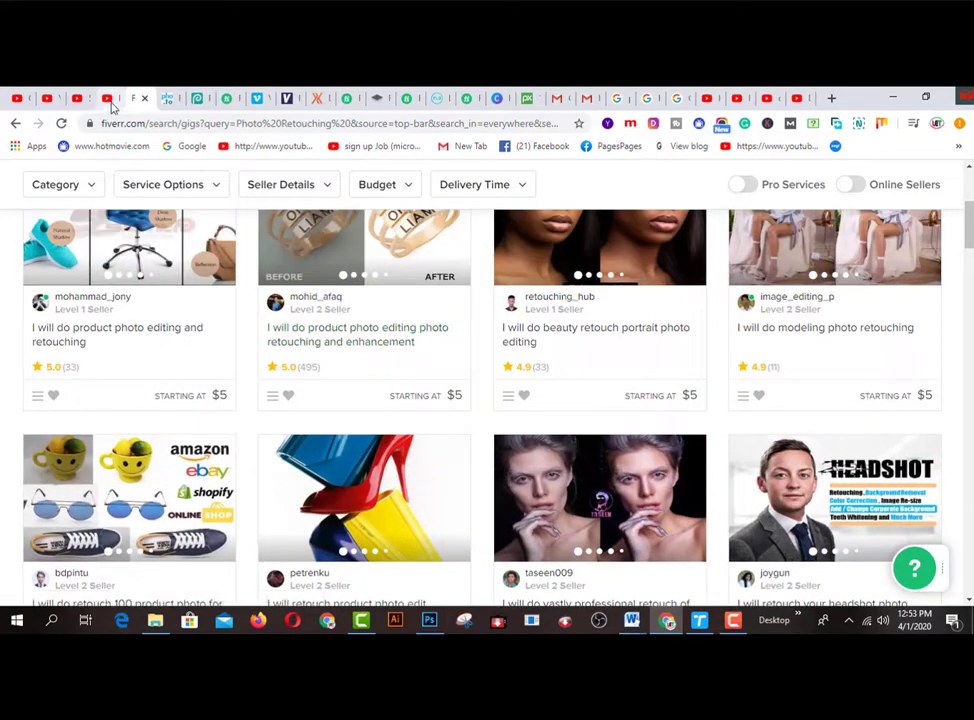
pyautogui.click(110, 99)
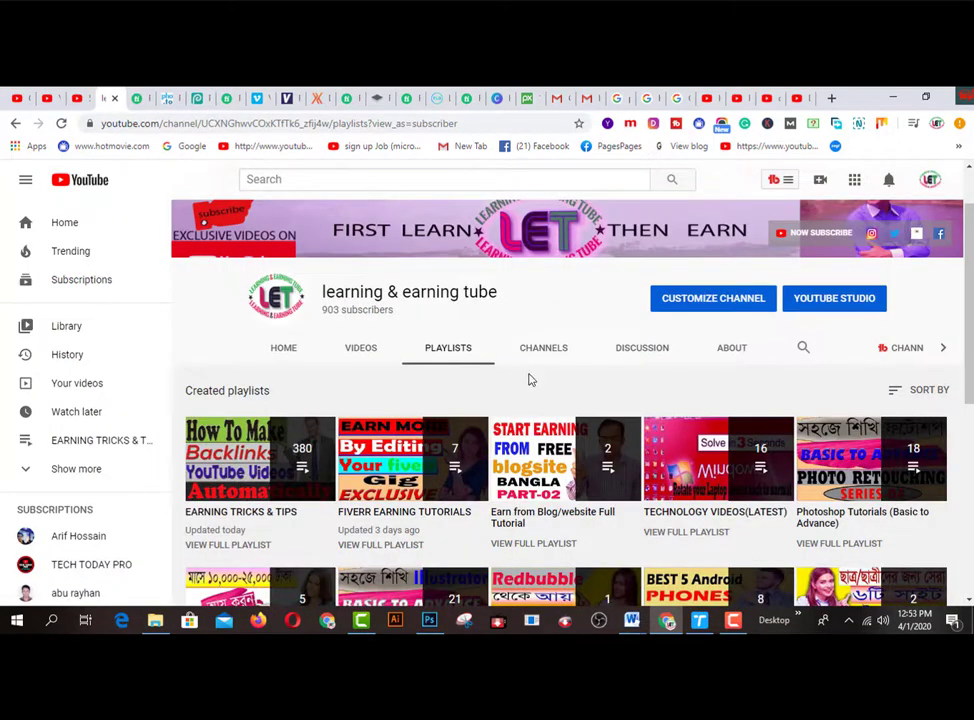
# Play the FIVERR EARNING TUTORIALS playlist, return to the created playlists, and close the miniplayer
pyautogui.scroll(-4, 530, 394)
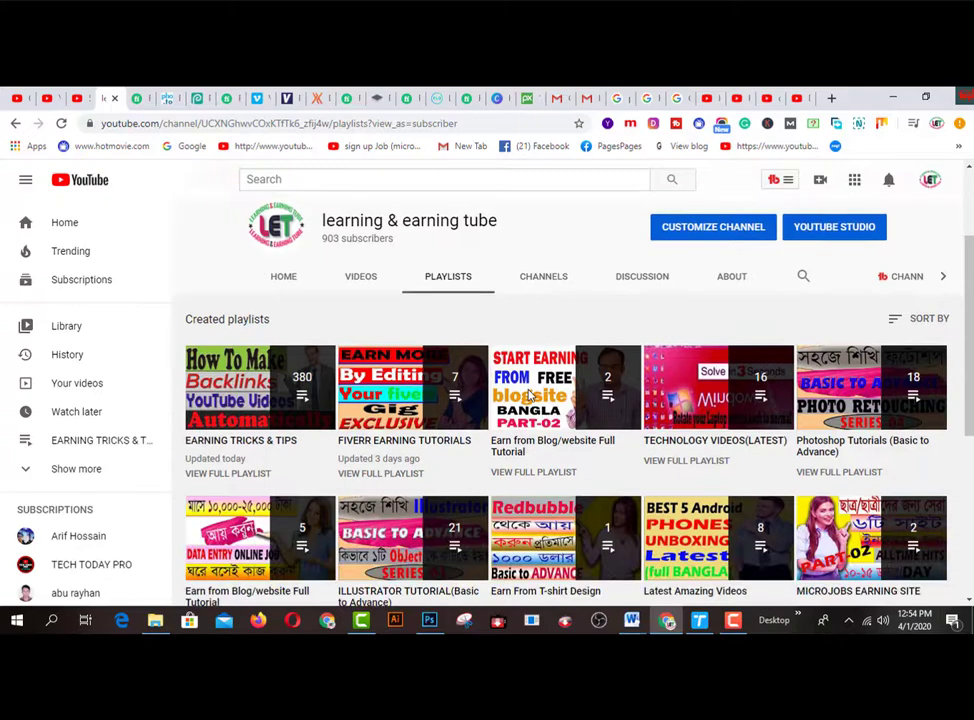
pyautogui.scroll(5, 528, 398)
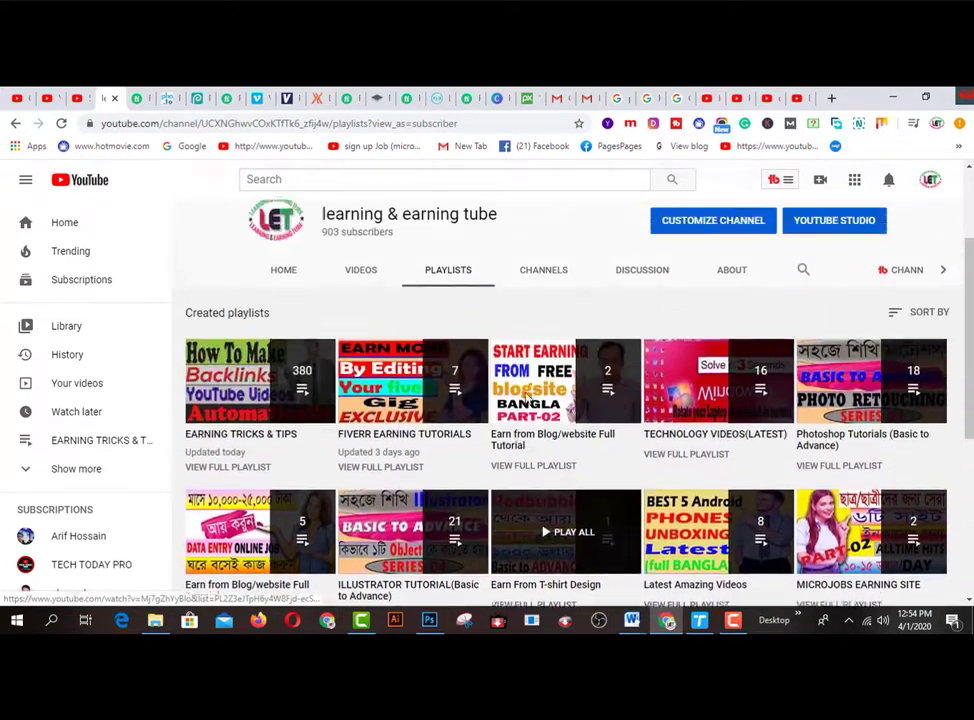
pyautogui.click(420, 446)
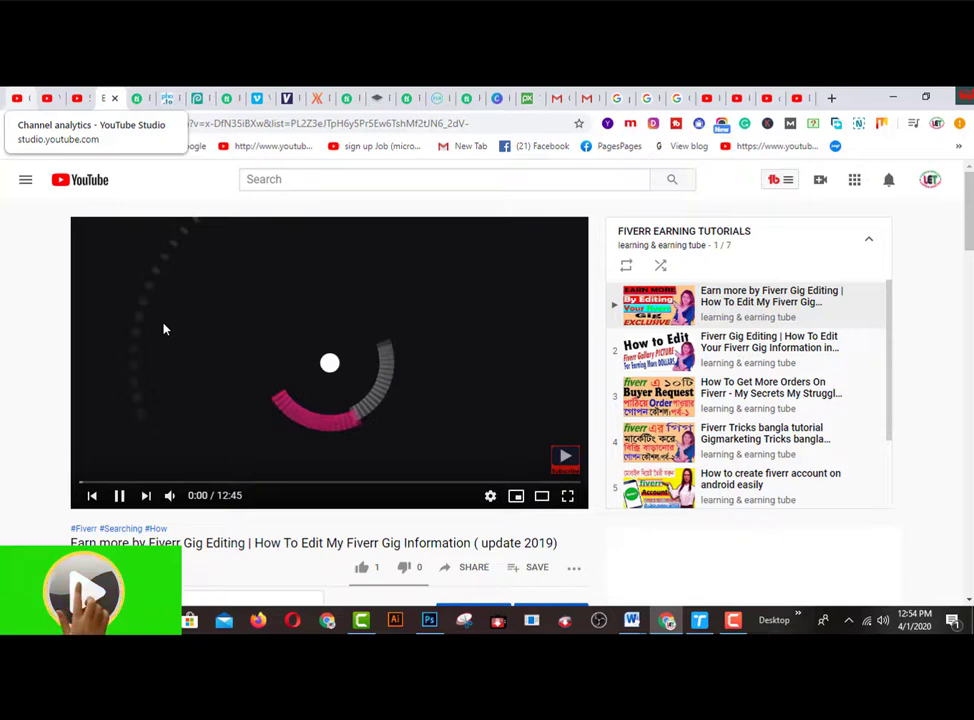
pyautogui.click(16, 124)
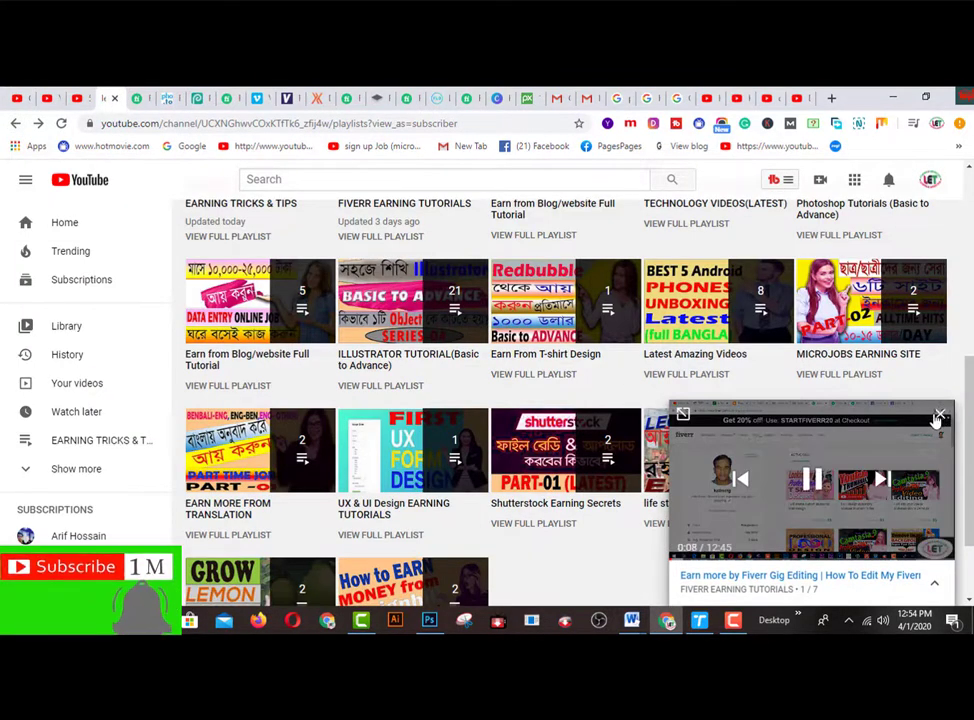
pyautogui.click(937, 419)
pyautogui.scroll(3, 860, 402)
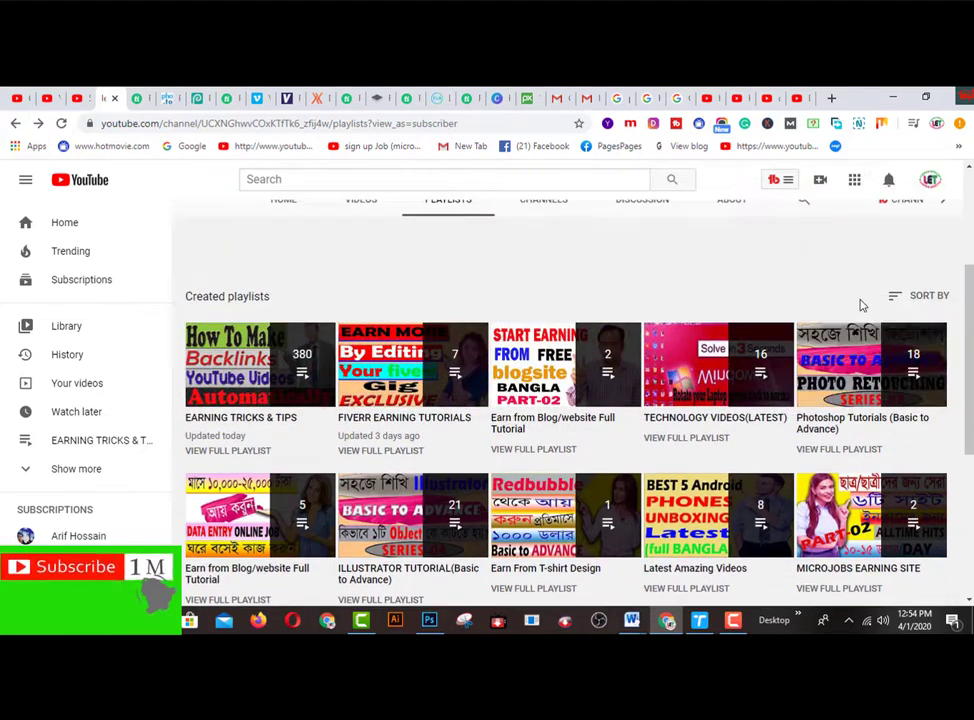
pyautogui.scroll(2, 862, 305)
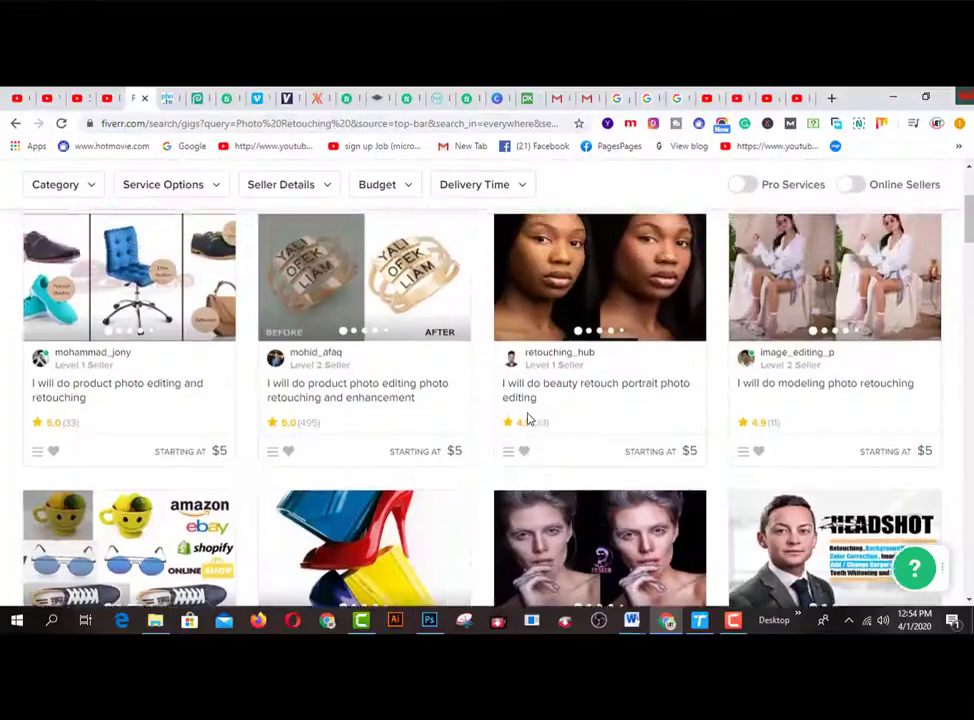
# Scroll back to the top of Fiverr's Photo Retouching results showing 9,056 services
pyautogui.scroll(3, 527, 419)
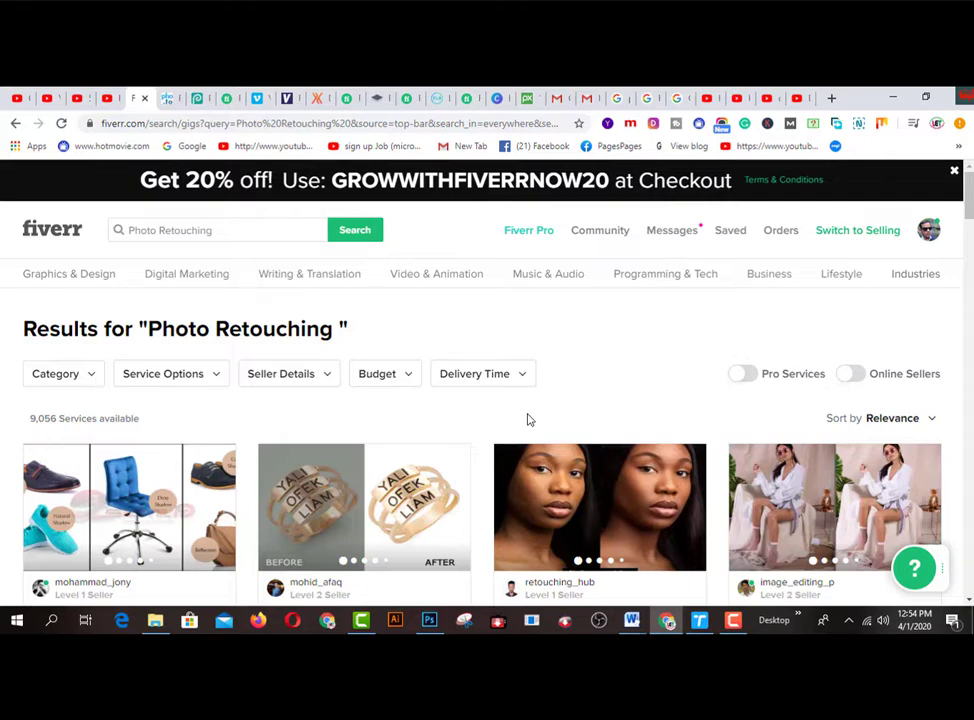
pyautogui.scroll(-1, 449, 415)
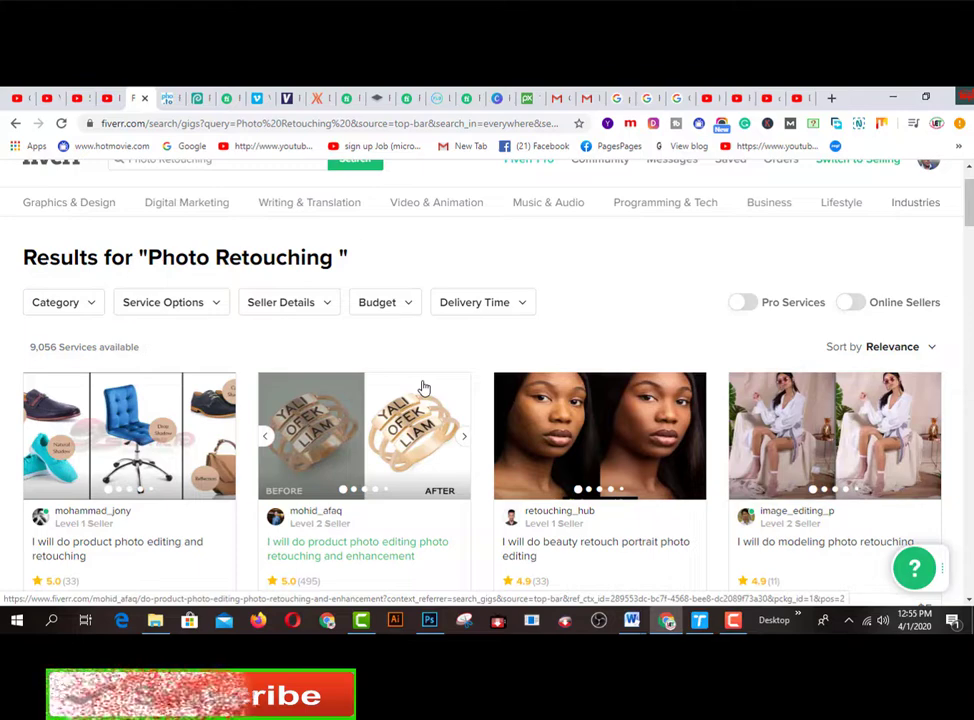
pyautogui.scroll(-3, 423, 387)
pyautogui.scroll(-3, 423, 387)
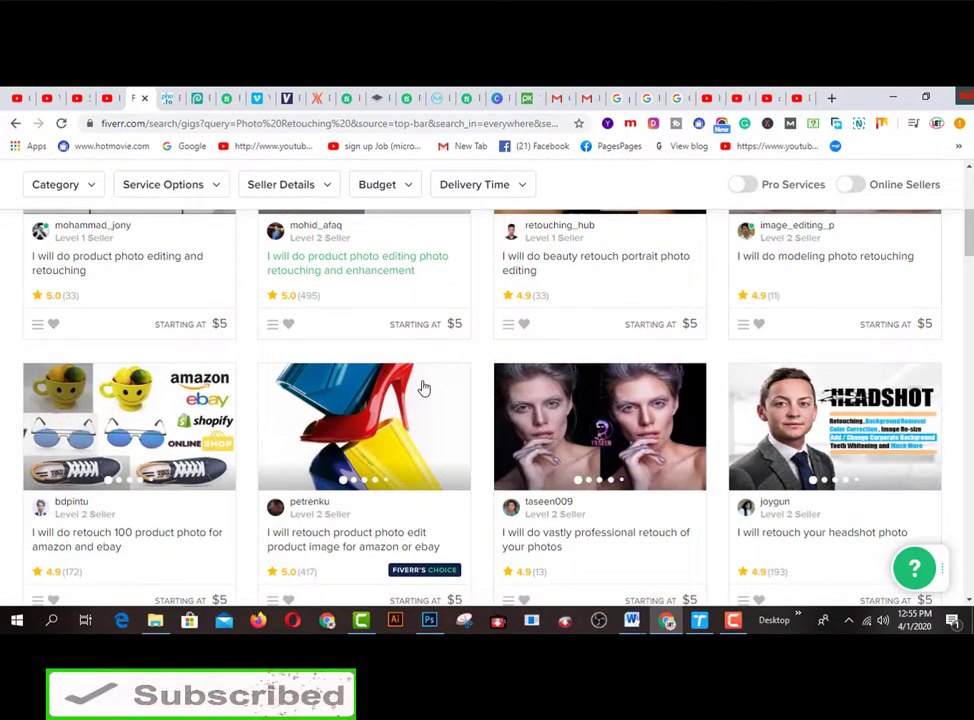
pyautogui.scroll(-2, 480, 400)
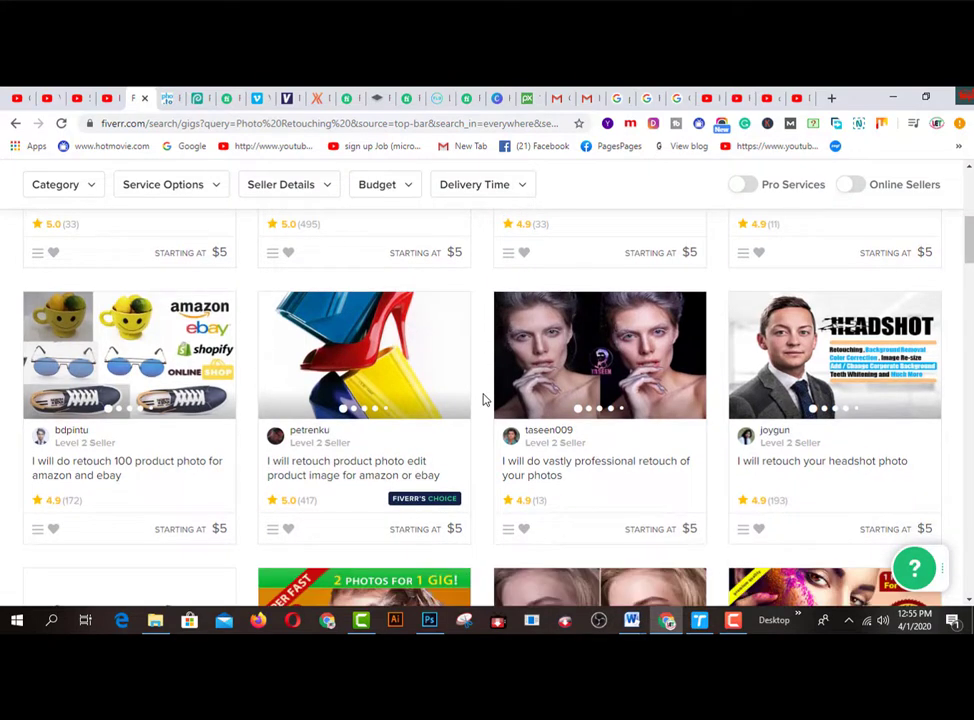
pyautogui.scroll(6, 482, 400)
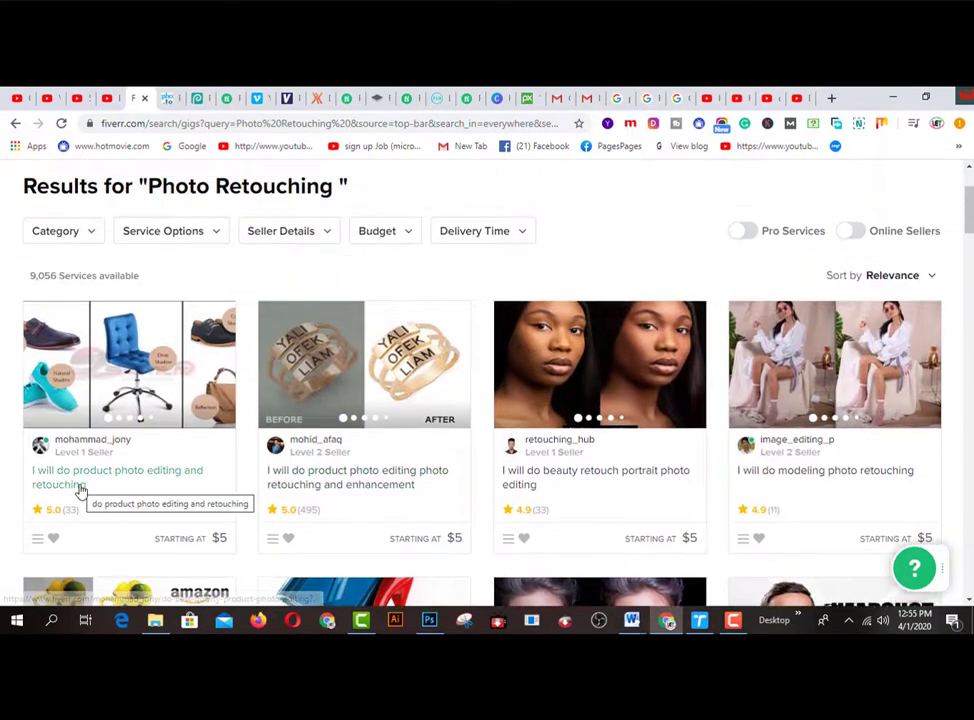
pyautogui.scroll(-1, 105, 493)
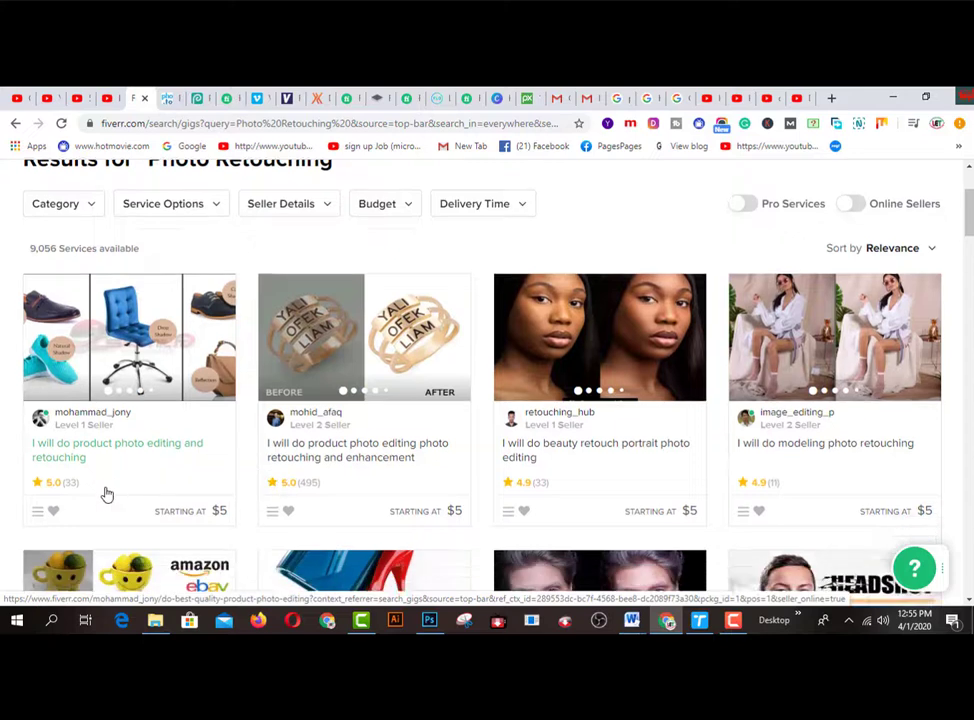
pyautogui.scroll(-1, 105, 490)
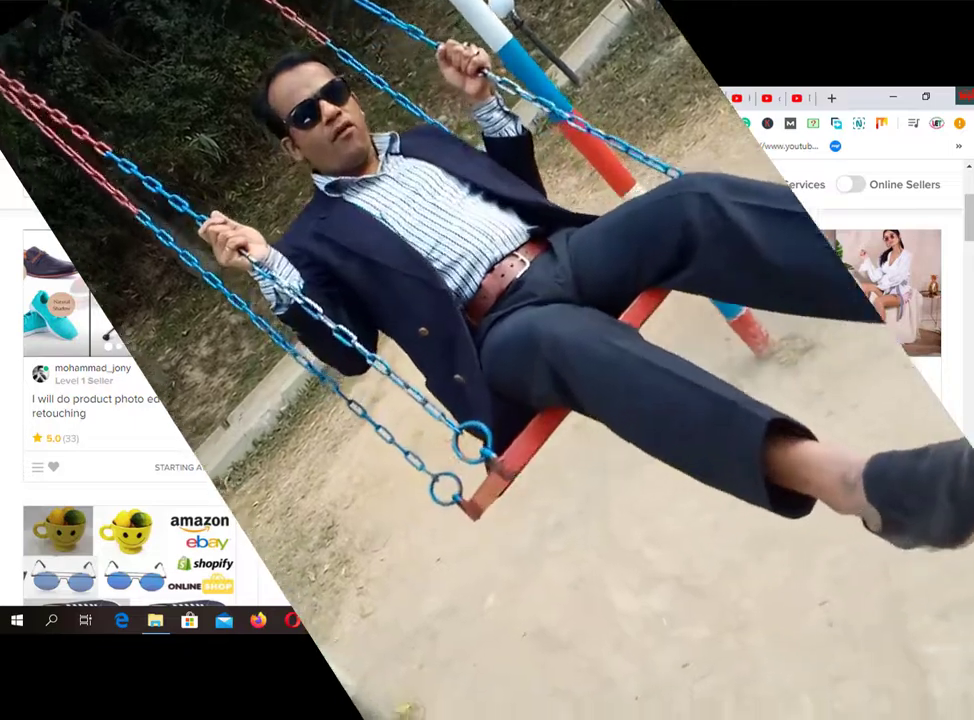
pyautogui.scroll(-3, 487, 400)
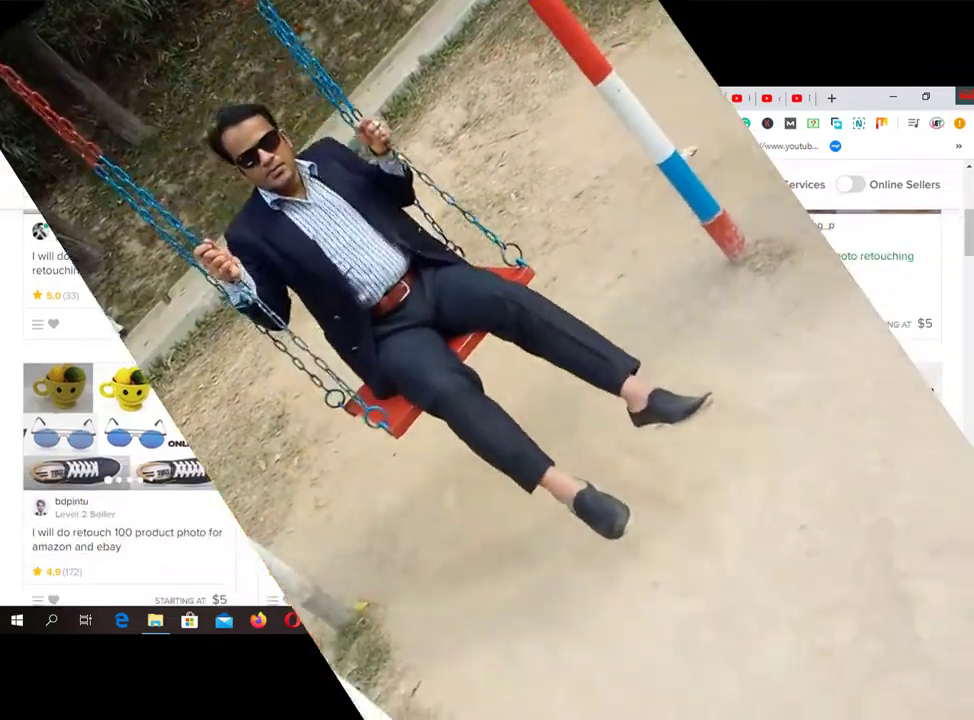
pyautogui.scroll(-5, 297, 362)
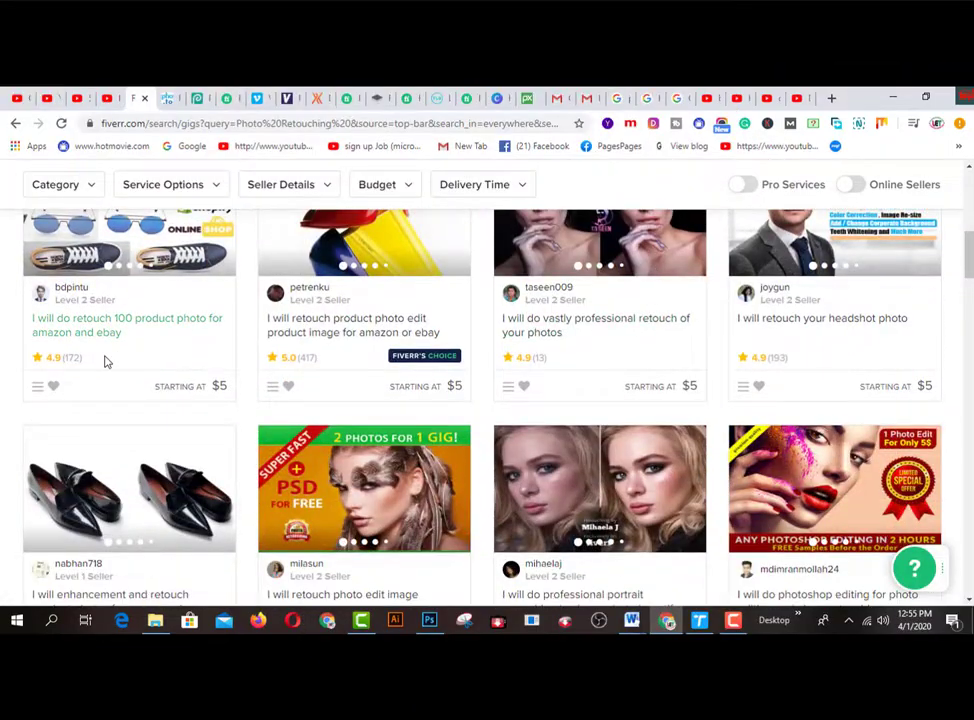
# Open the Amazon/eBay product photo retouching gig and view its $5 Basic package
pyautogui.click(345, 382)
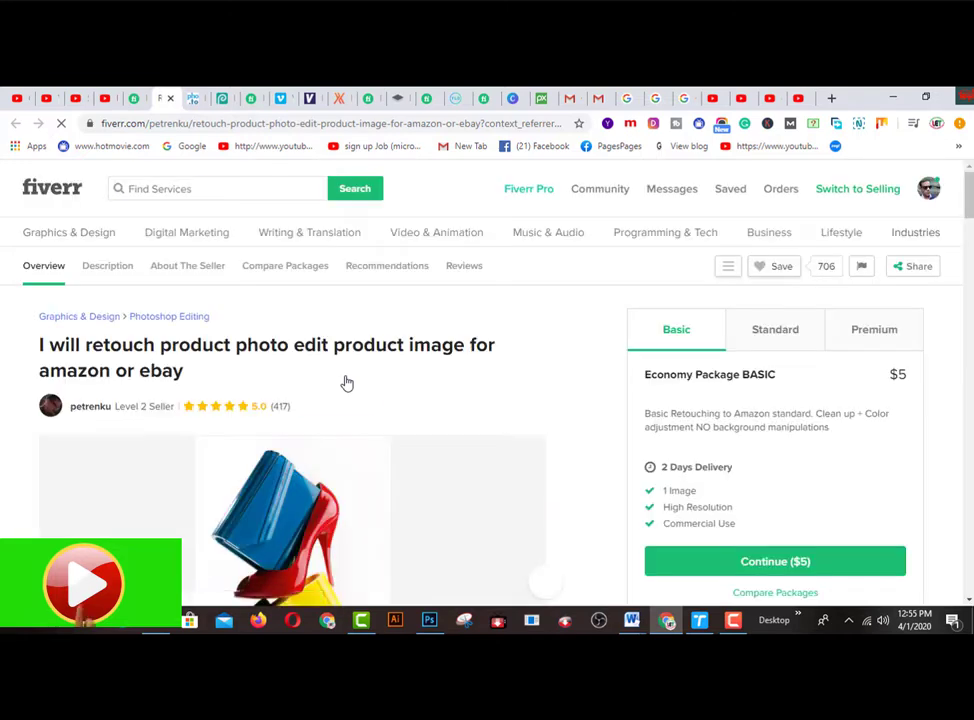
pyautogui.scroll(-2, 490, 426)
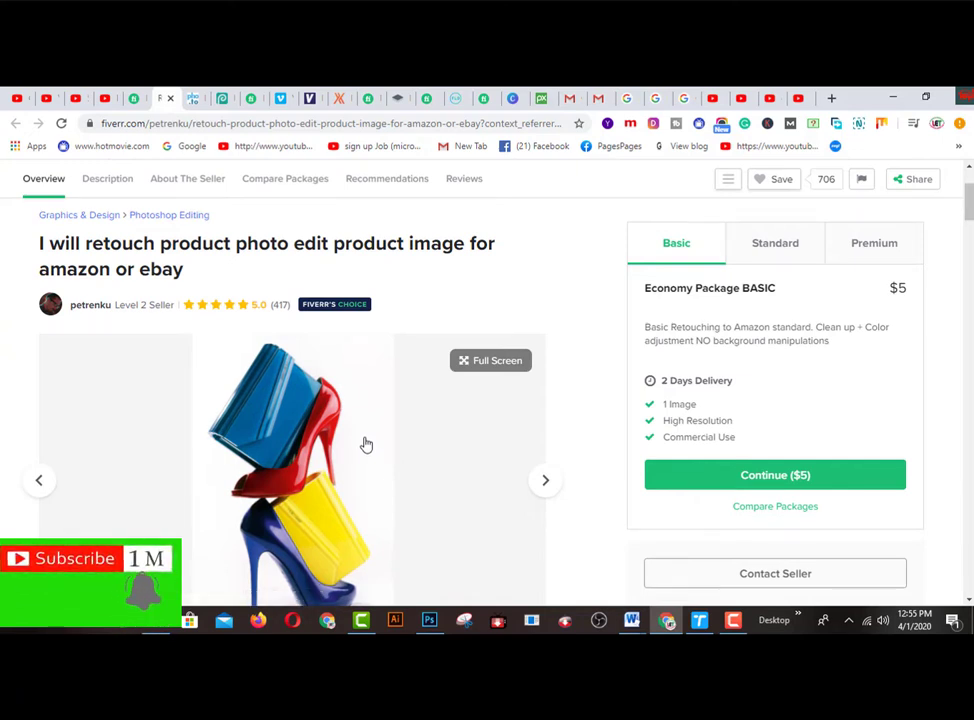
pyautogui.scroll(2, 366, 444)
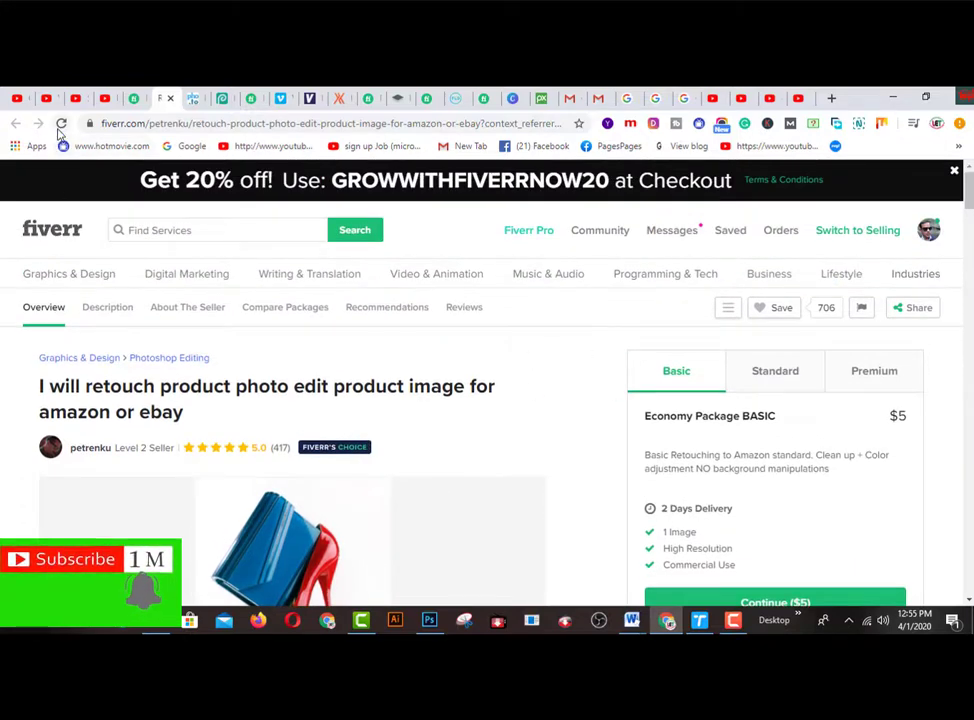
# Browse the Face retouch before/after examples, then bring up 'Enhance your photo' upload options
pyautogui.click(195, 99)
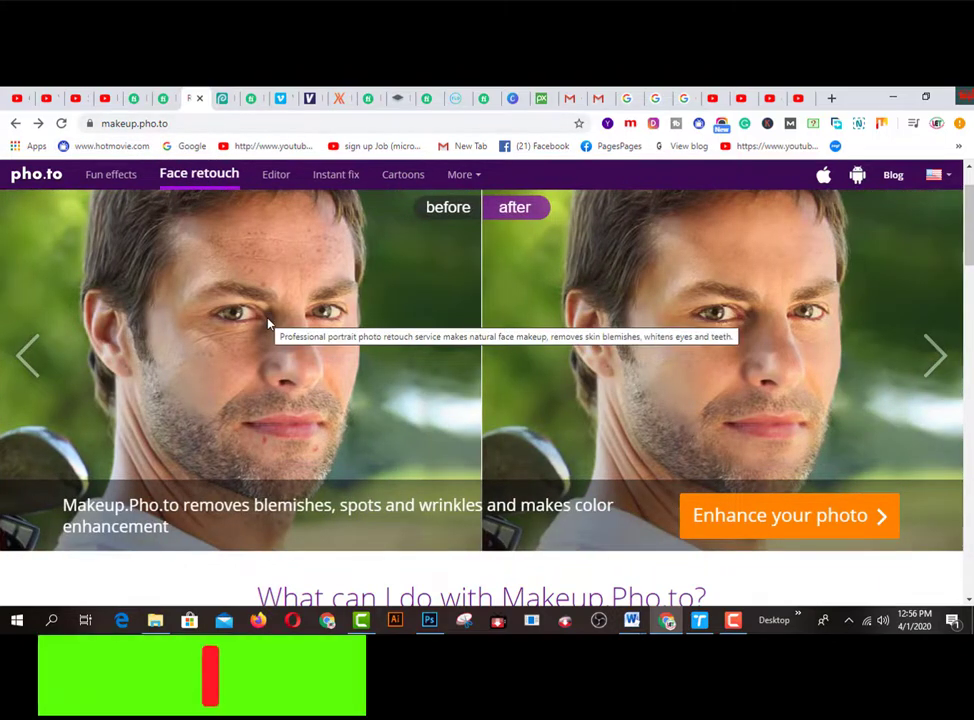
pyautogui.scroll(-2, 268, 323)
pyautogui.scroll(-2, 268, 323)
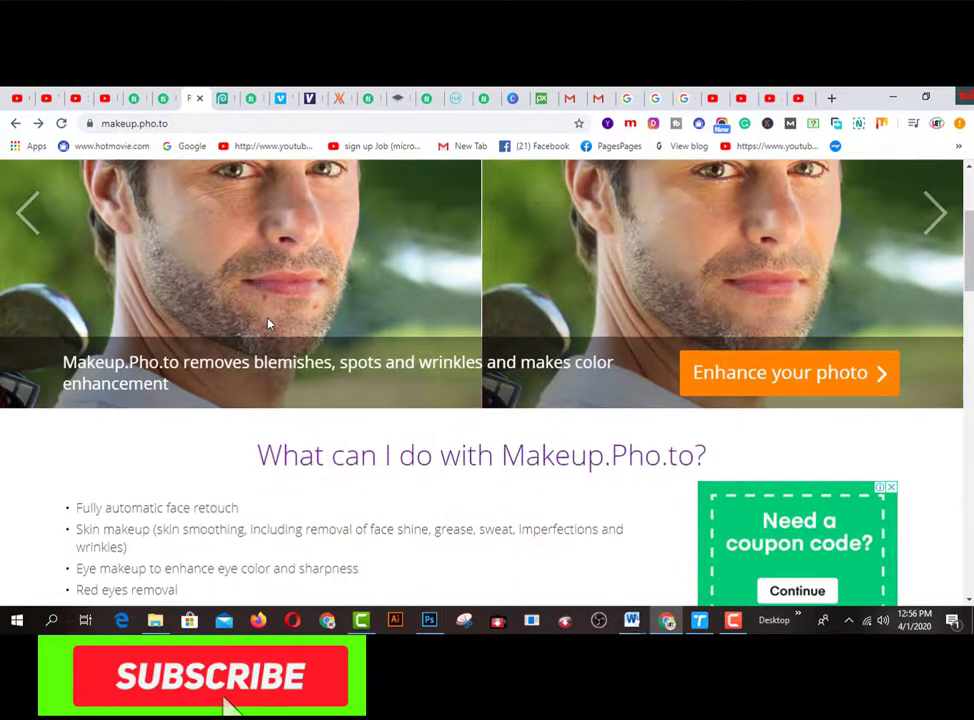
pyautogui.scroll(6, 268, 323)
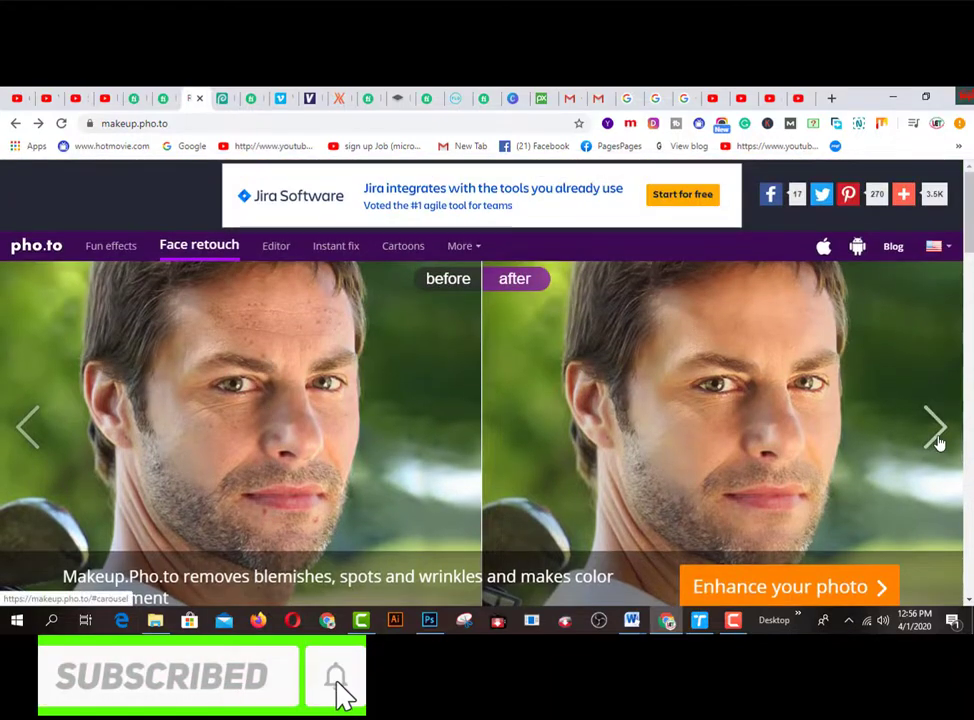
pyautogui.click(938, 440)
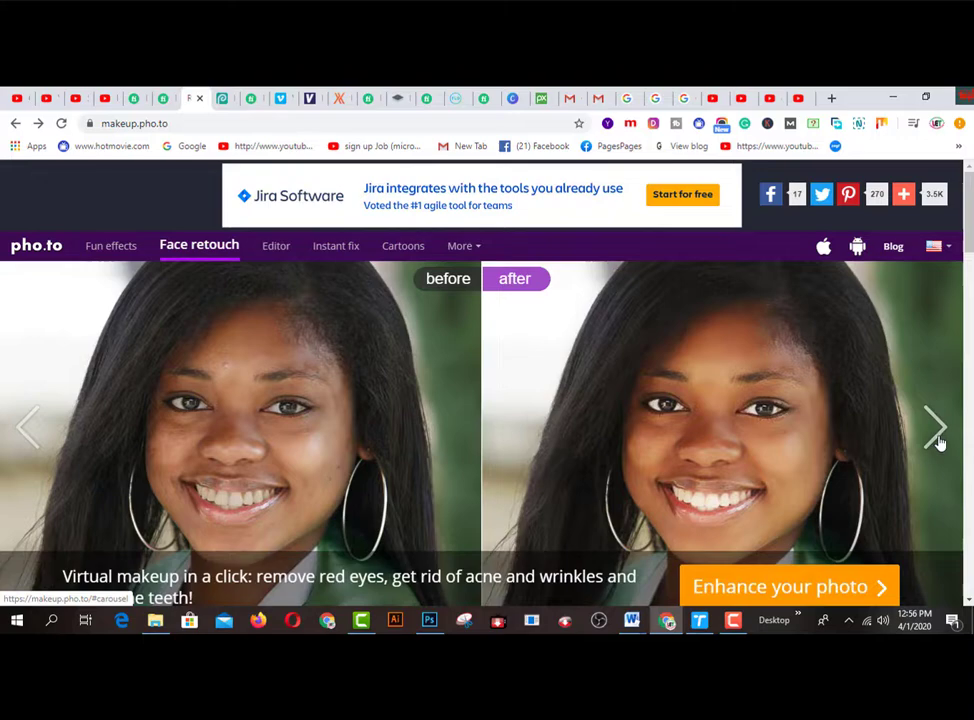
pyautogui.scroll(-1, 932, 445)
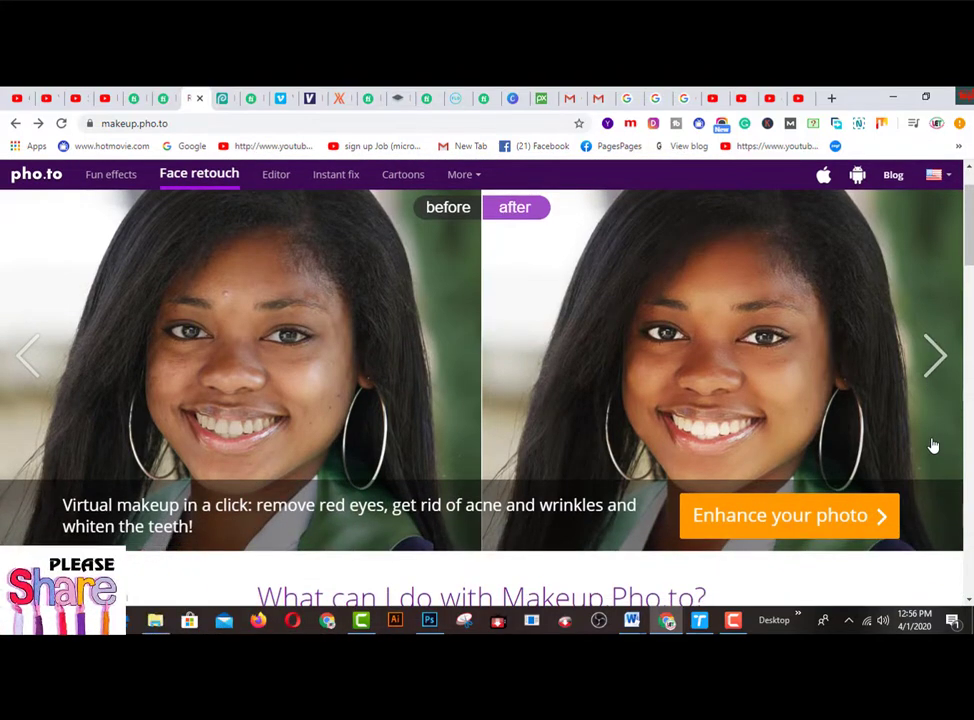
pyautogui.click(932, 373)
pyautogui.click(932, 373)
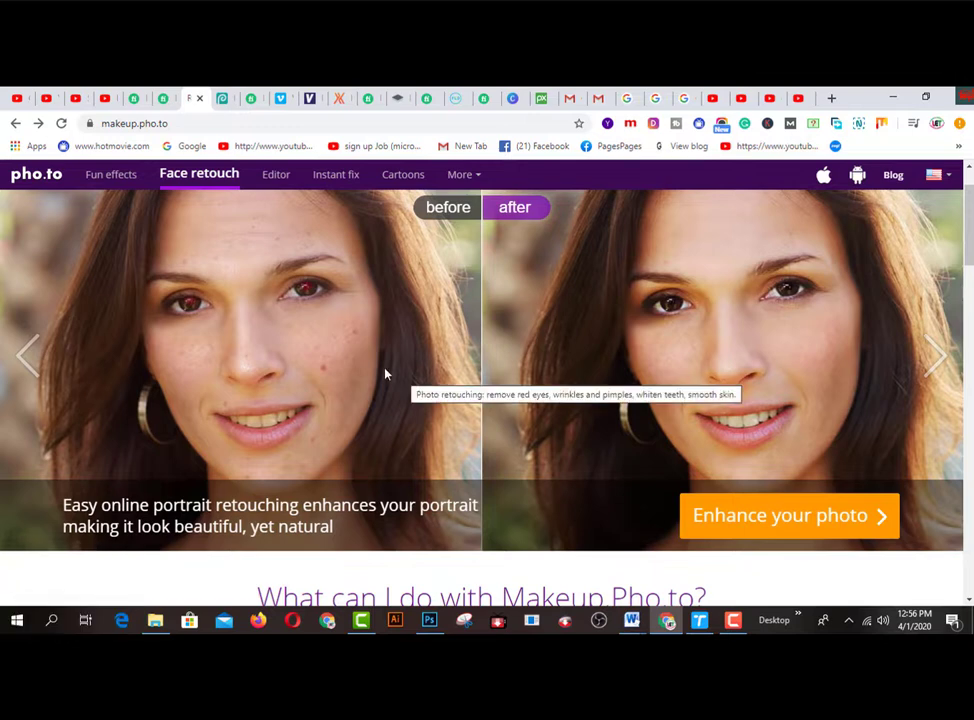
pyautogui.click(728, 528)
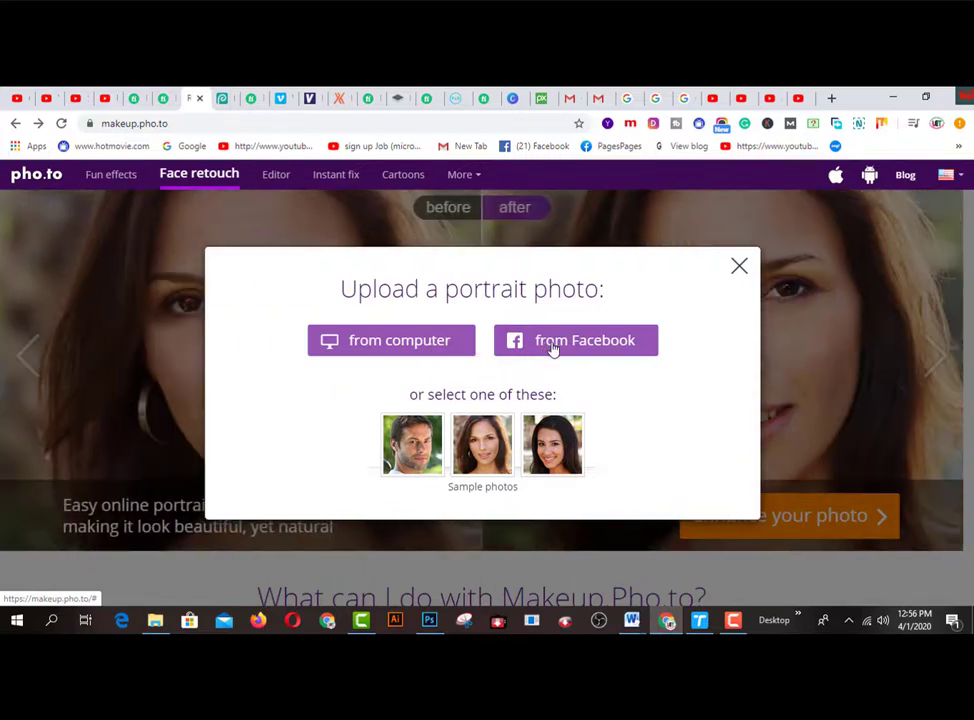
# Load the brunette sample portrait and let the six Touch up effects retouch it
pyautogui.click(484, 462)
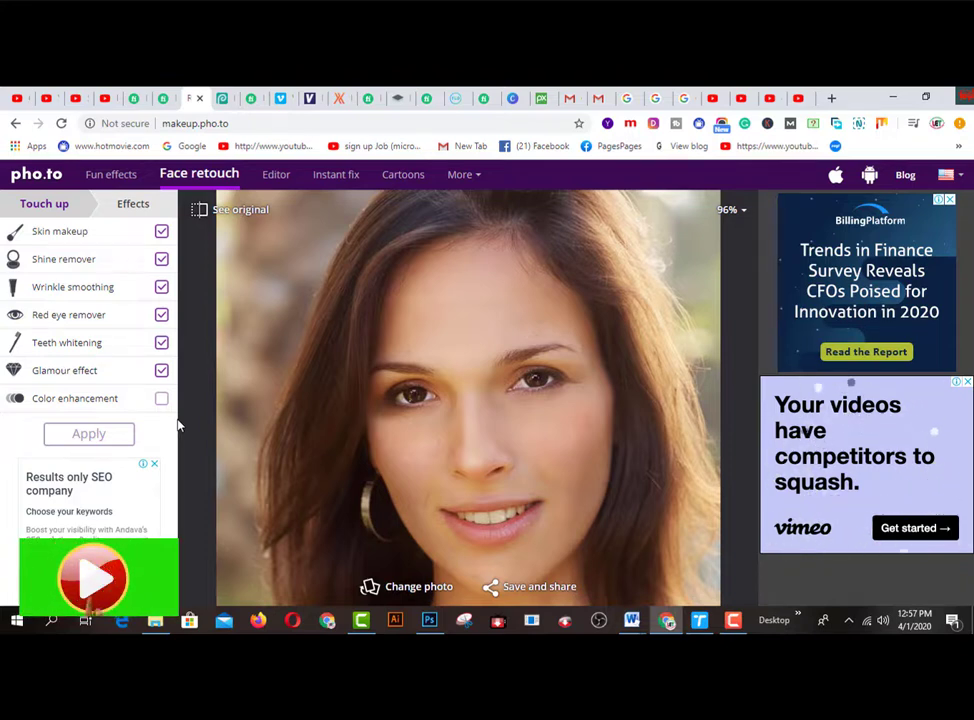
pyautogui.scroll(-3, 584, 466)
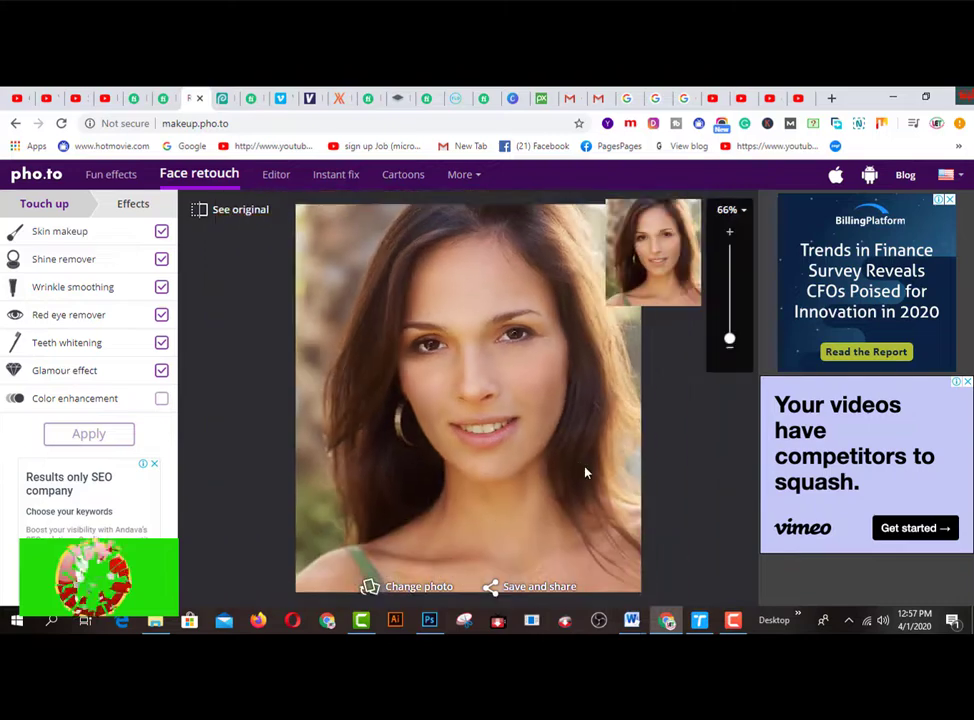
pyautogui.scroll(3, 585, 470)
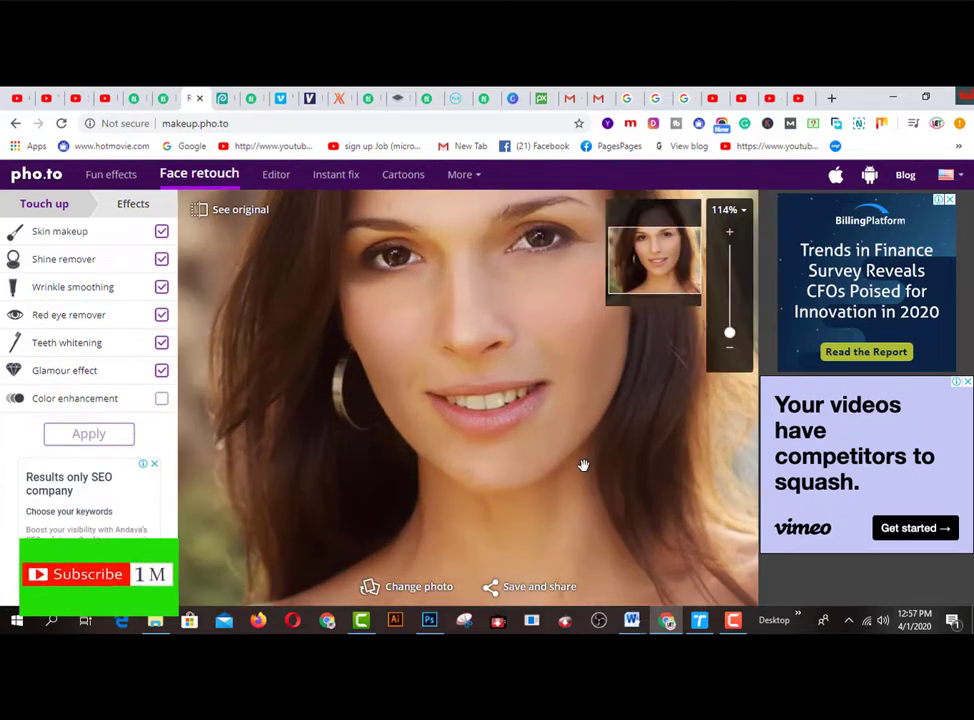
pyautogui.scroll(-3, 584, 466)
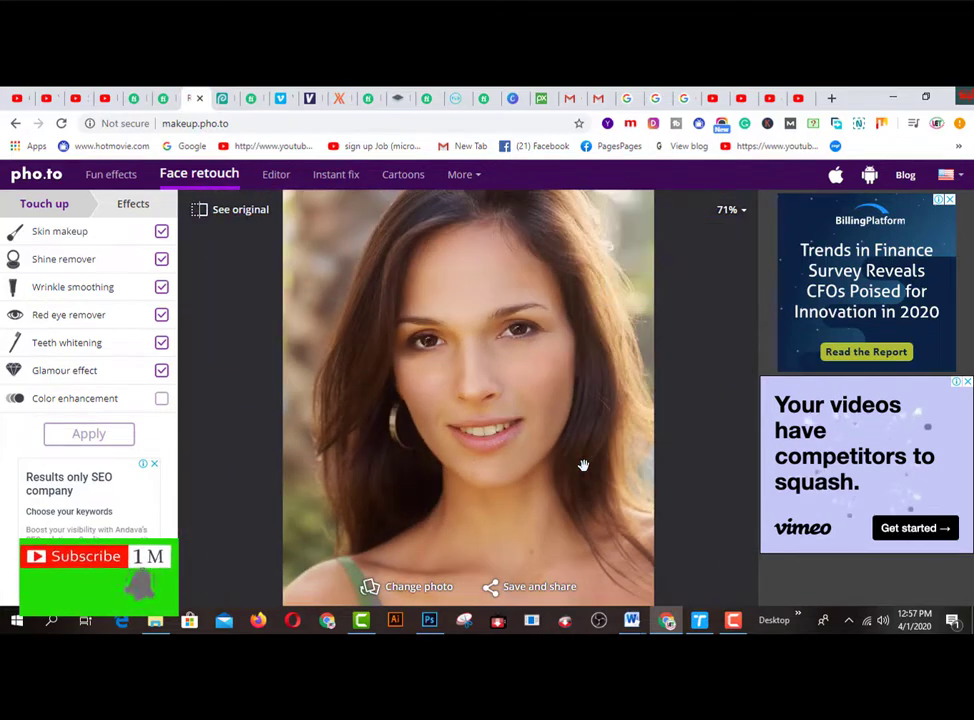
# Download the retouched portrait as a JPG, view it full size, then go to Photopea
pyautogui.click(541, 588)
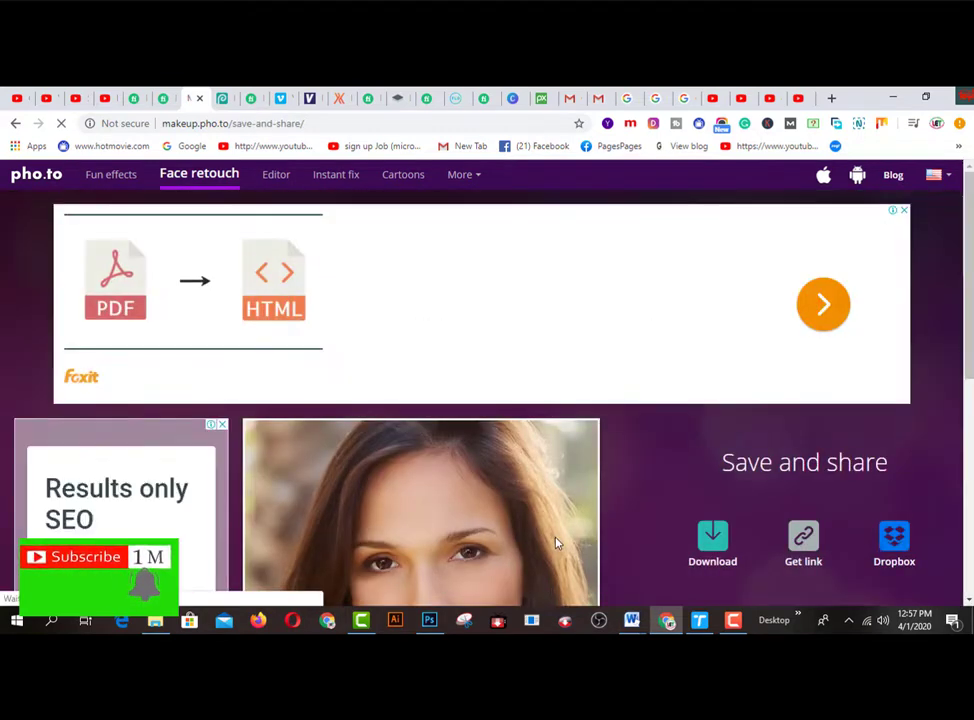
pyautogui.click(710, 545)
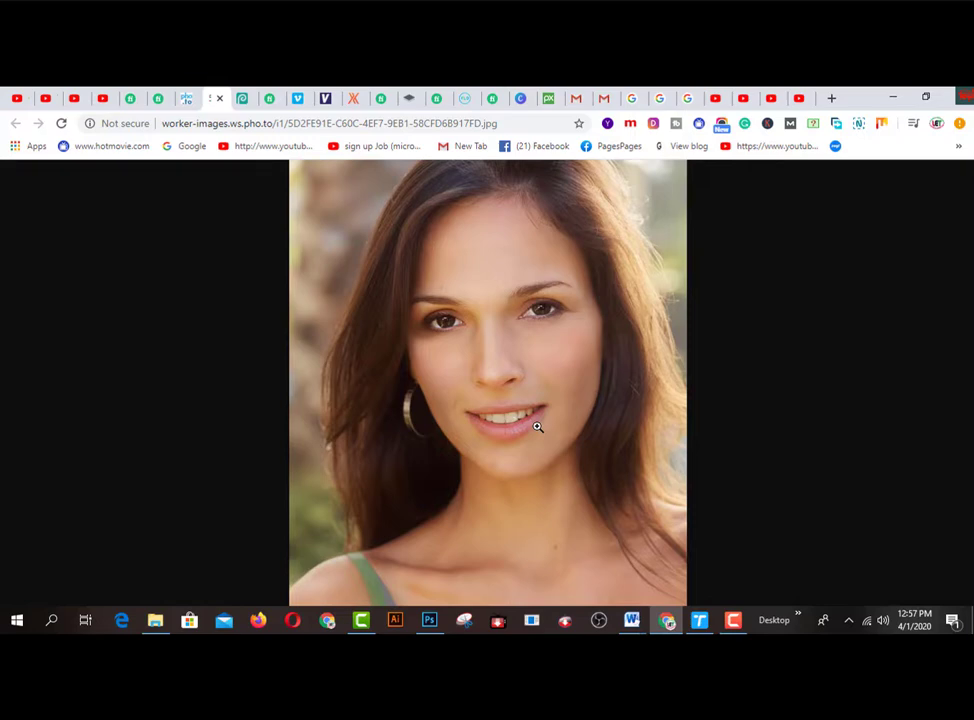
pyautogui.click(537, 427)
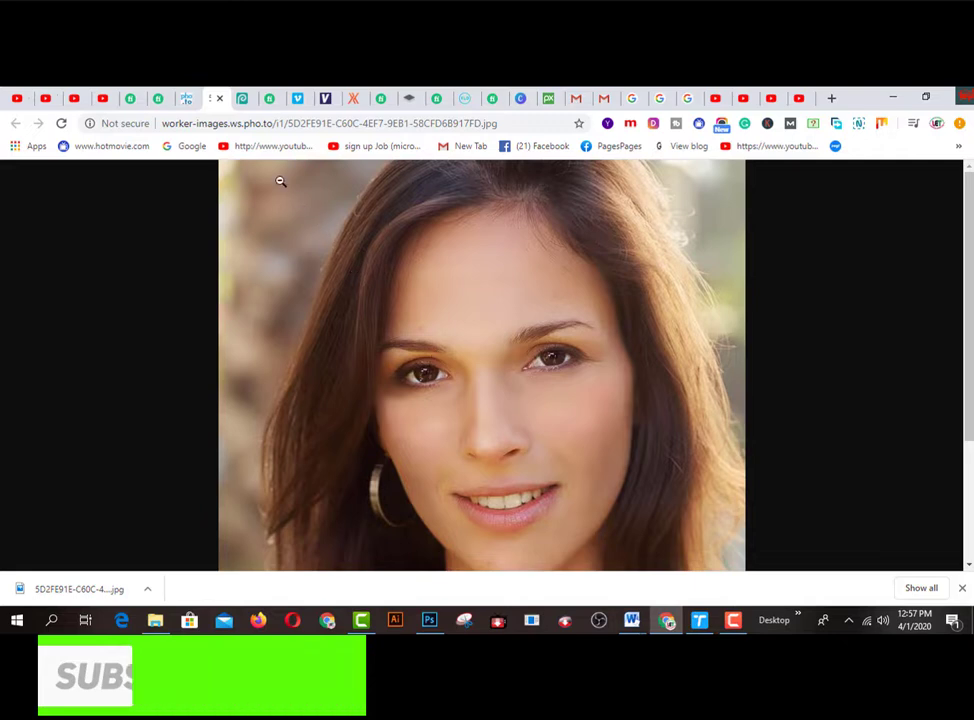
pyautogui.click(243, 100)
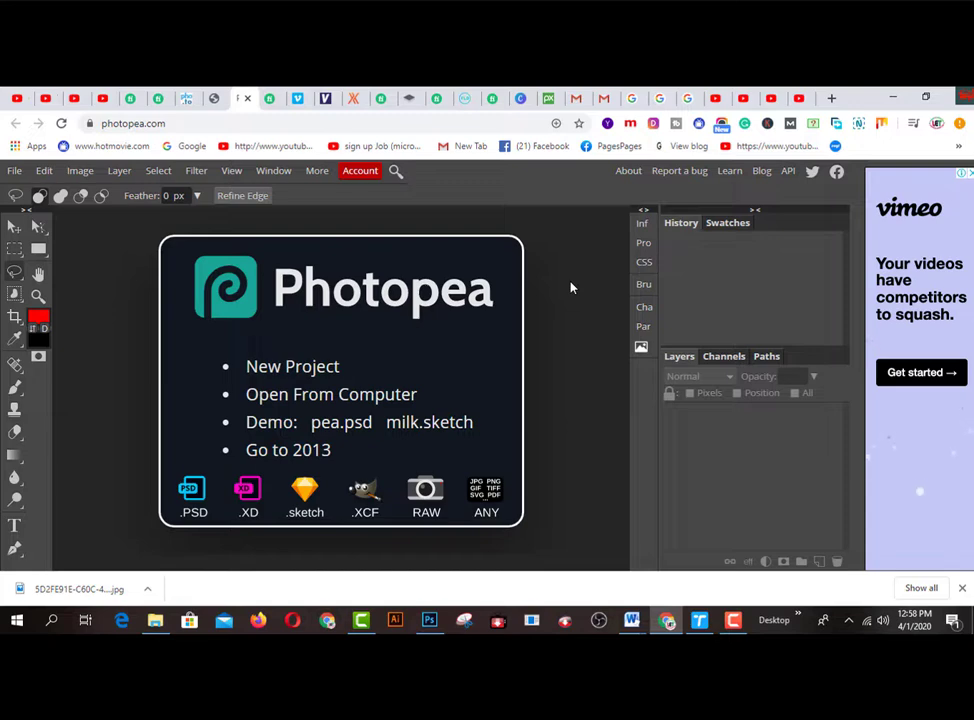
# Open the 5D2FE91E portrait JPG from the Desktop via File > Open
pyautogui.click(15, 171)
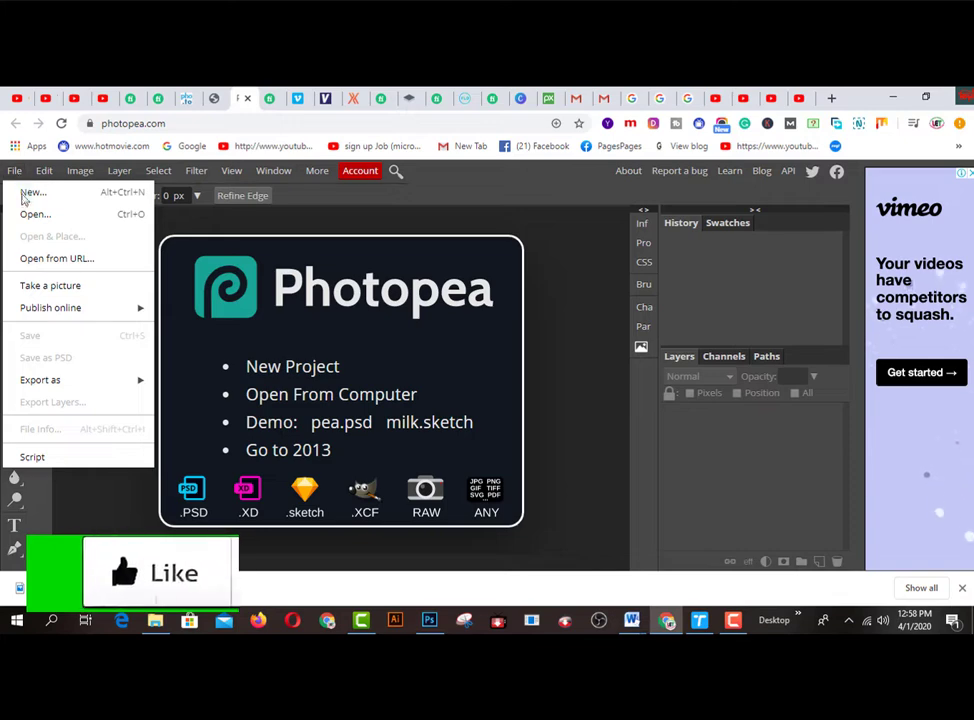
pyautogui.click(30, 215)
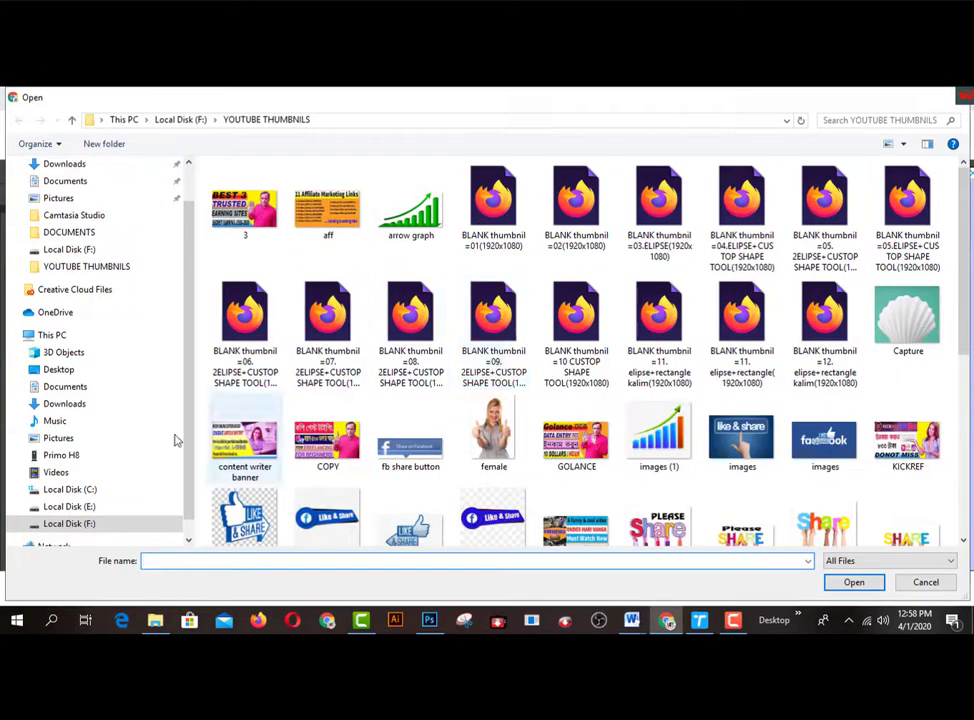
pyautogui.click(79, 372)
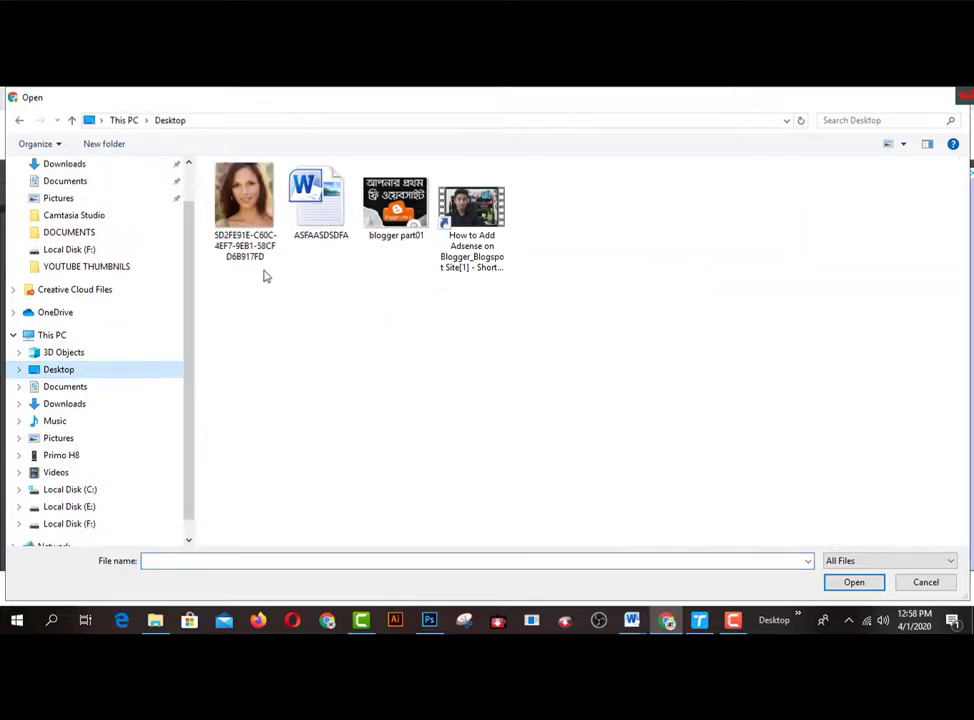
pyautogui.click(252, 228)
pyautogui.click(854, 583)
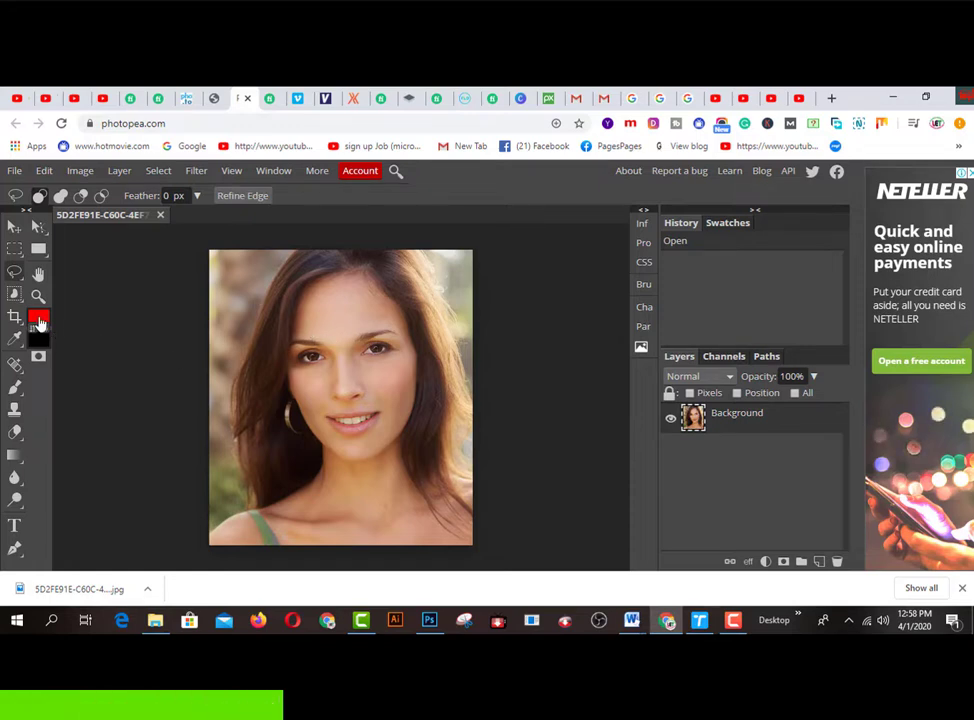
# Paint a red test dot on the portrait's forehead with the Brush Tool
pyautogui.click(15, 387)
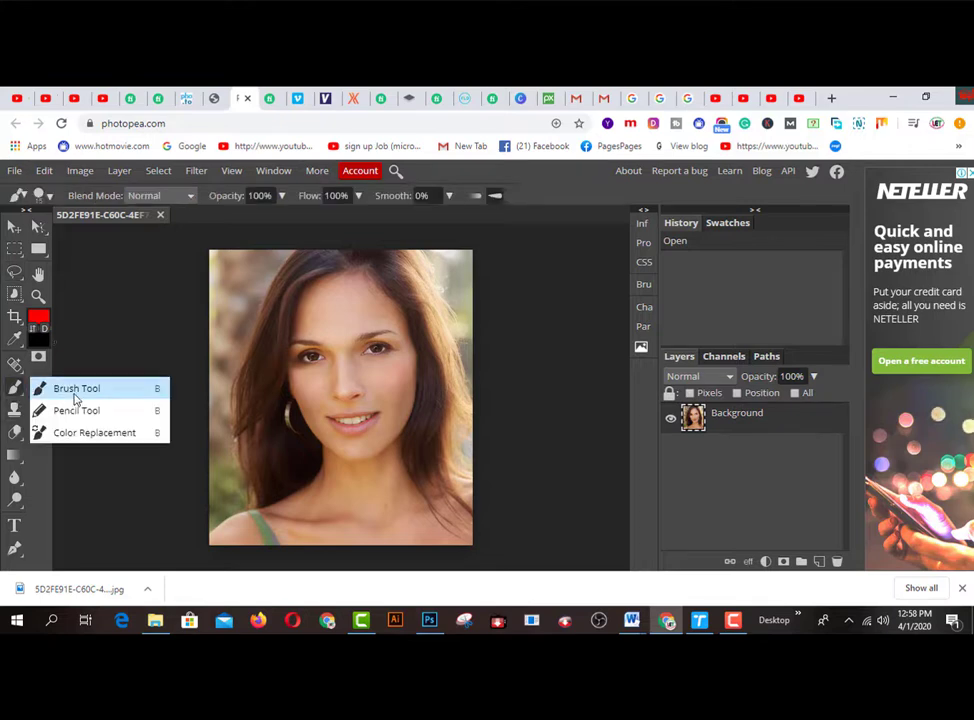
pyautogui.click(74, 390)
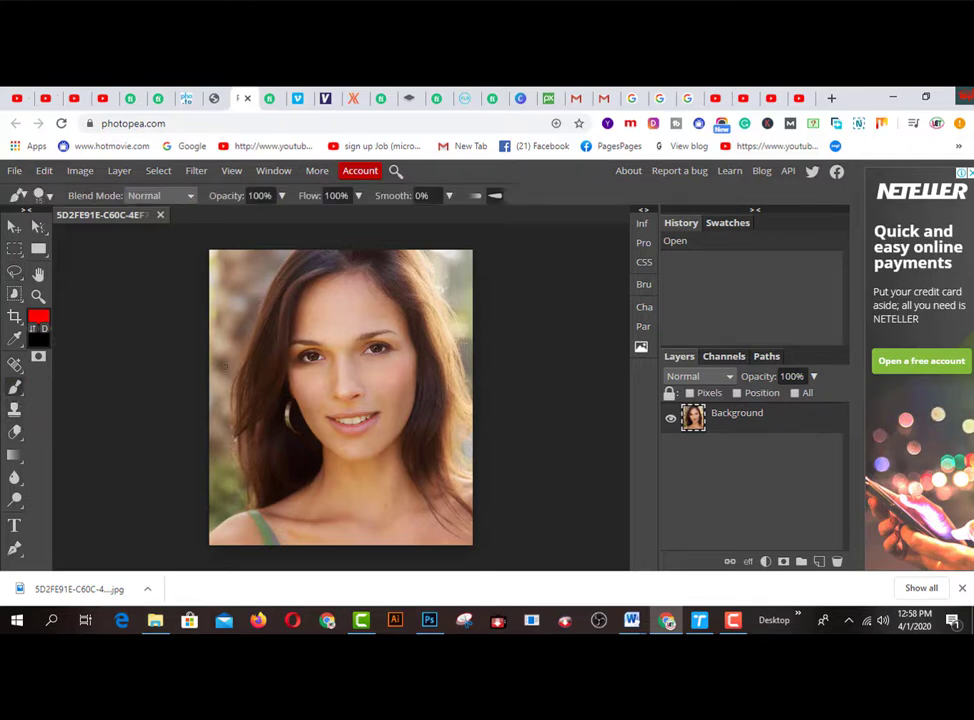
pyautogui.click(310, 336)
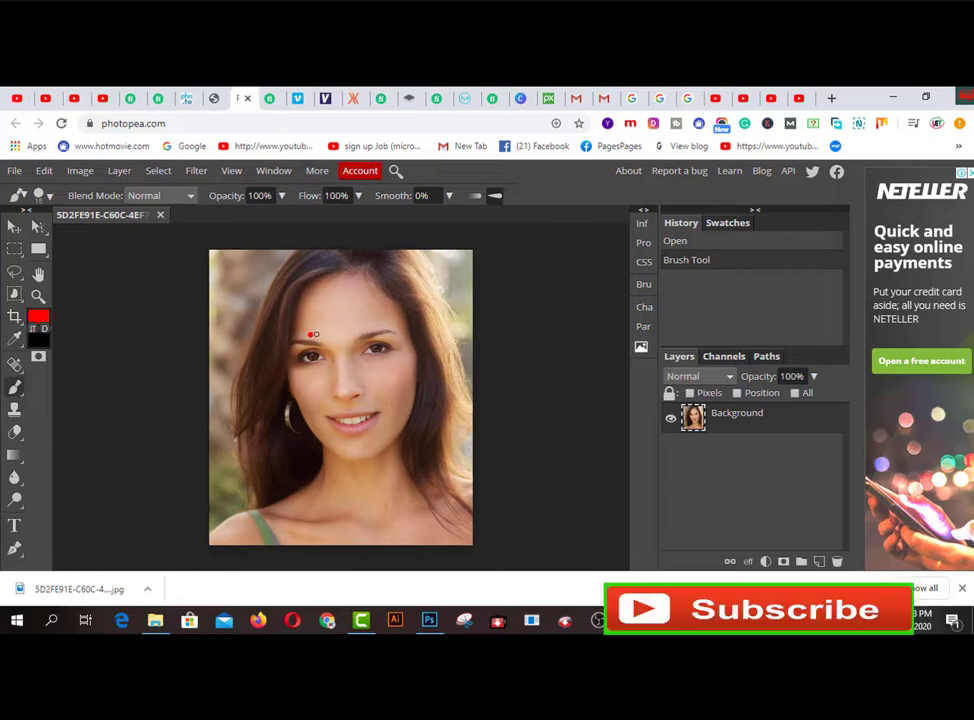
# Sample skin tone e5c1a7 from the face and brush it over the red dot
pyautogui.click(38, 316)
pyautogui.moveTo(280, 285); pyautogui.dragTo(650, 274)
pyautogui.moveTo(320, 327); pyautogui.dragTo(317, 333)
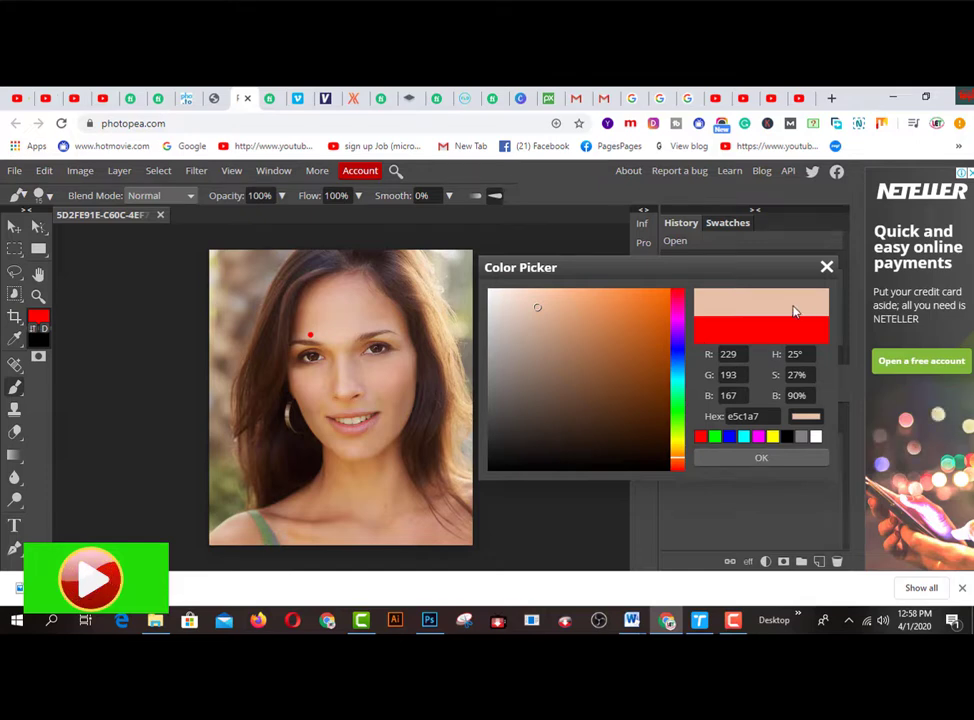
pyautogui.click(762, 457)
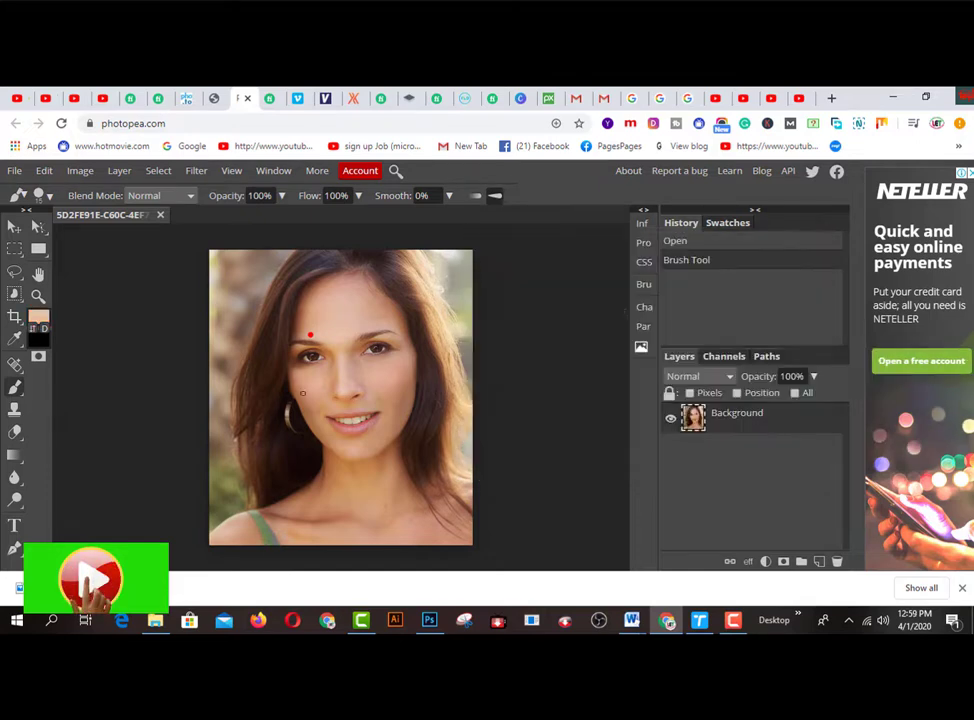
pyautogui.rightClick(15, 388)
pyautogui.click(76, 388)
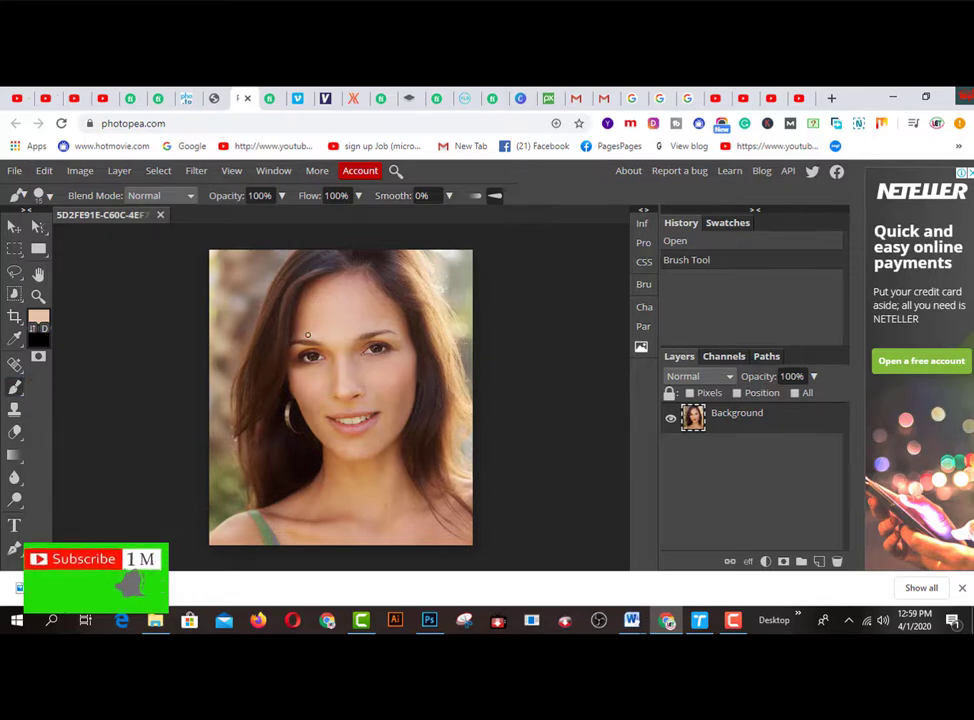
pyautogui.click(309, 335)
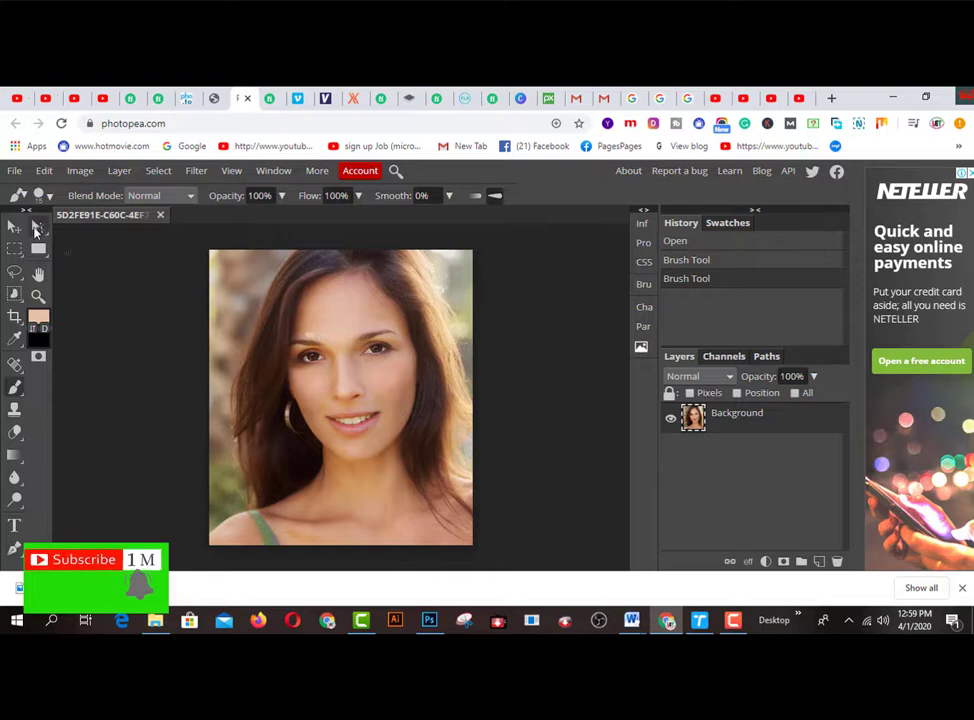
# Blend more skin-tone brush strokes near the brow, then bring up the File menu
pyautogui.scroll(-2, 322, 387)
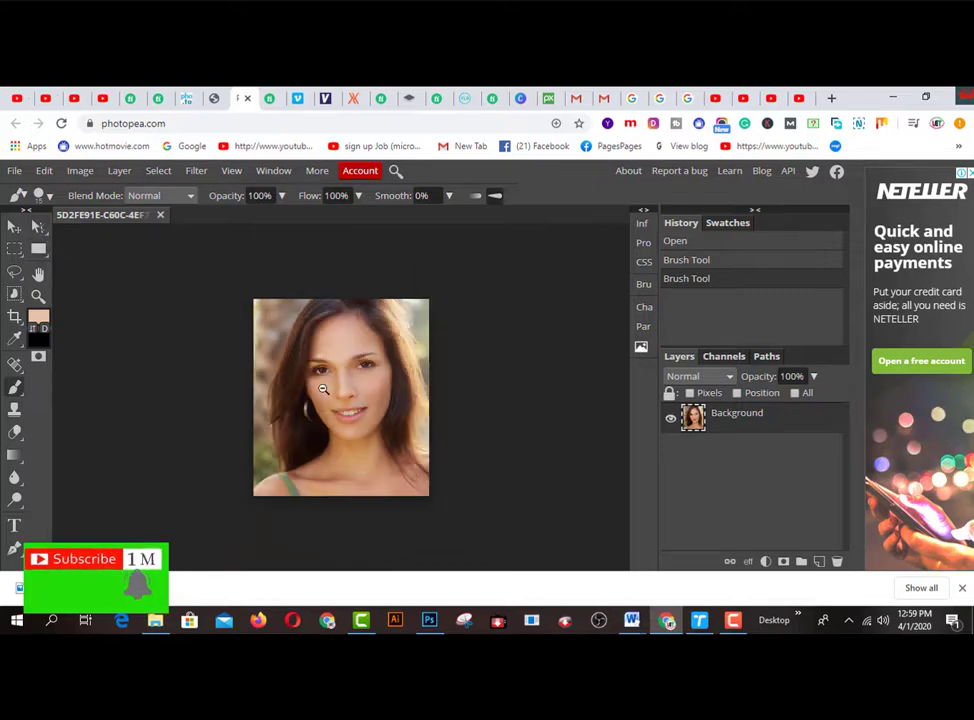
pyautogui.scroll(6, 322, 387)
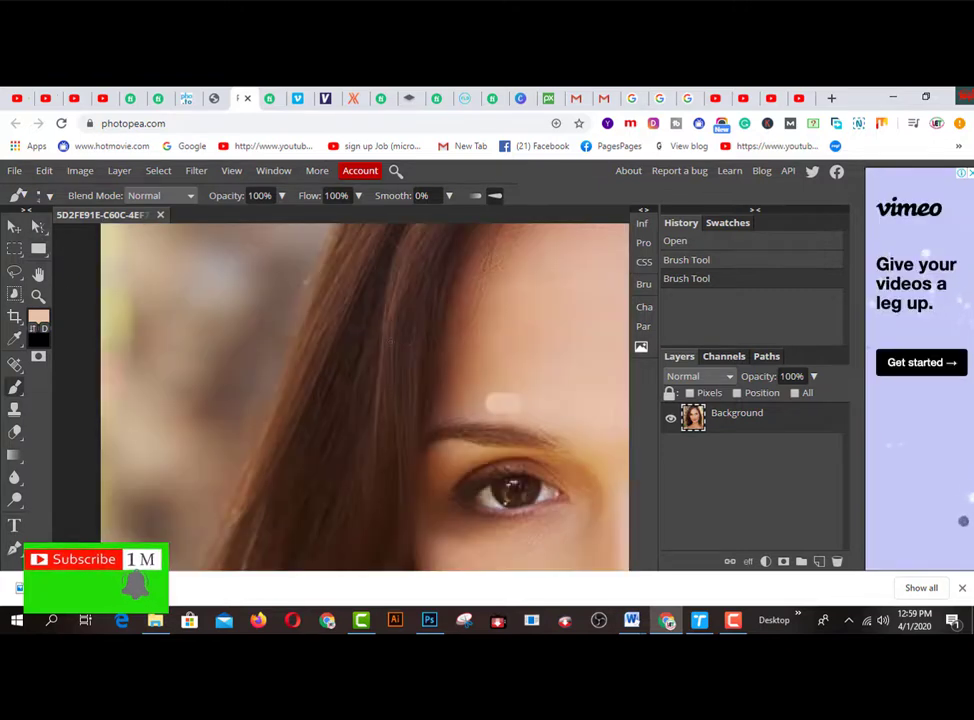
pyautogui.click(498, 396)
pyautogui.rightClick(15, 387)
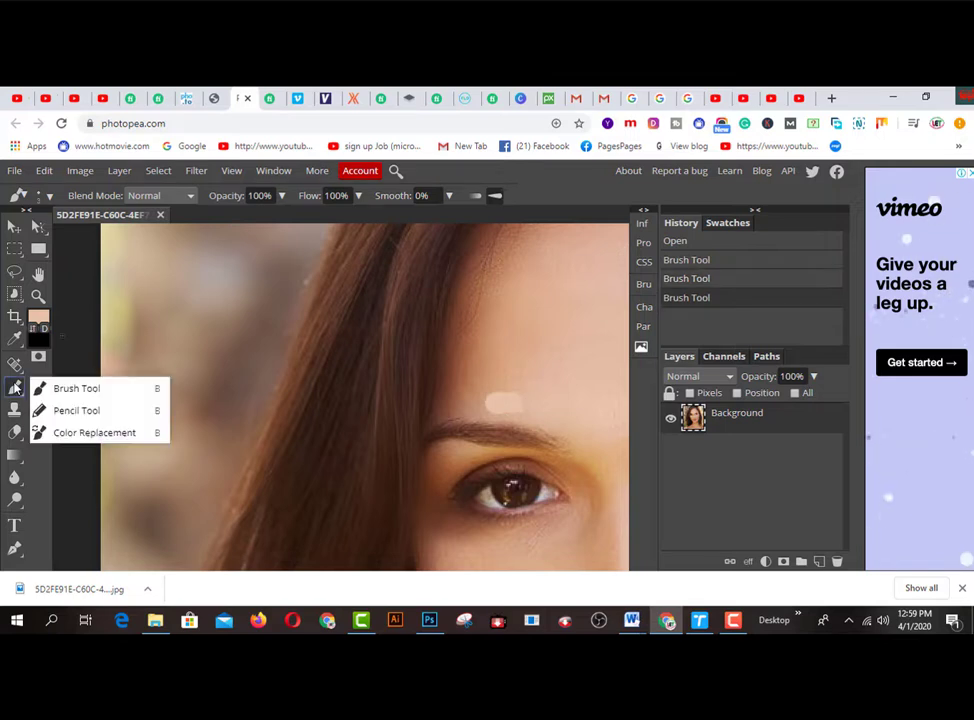
pyautogui.click(89, 387)
pyautogui.scroll(-8, 348, 406)
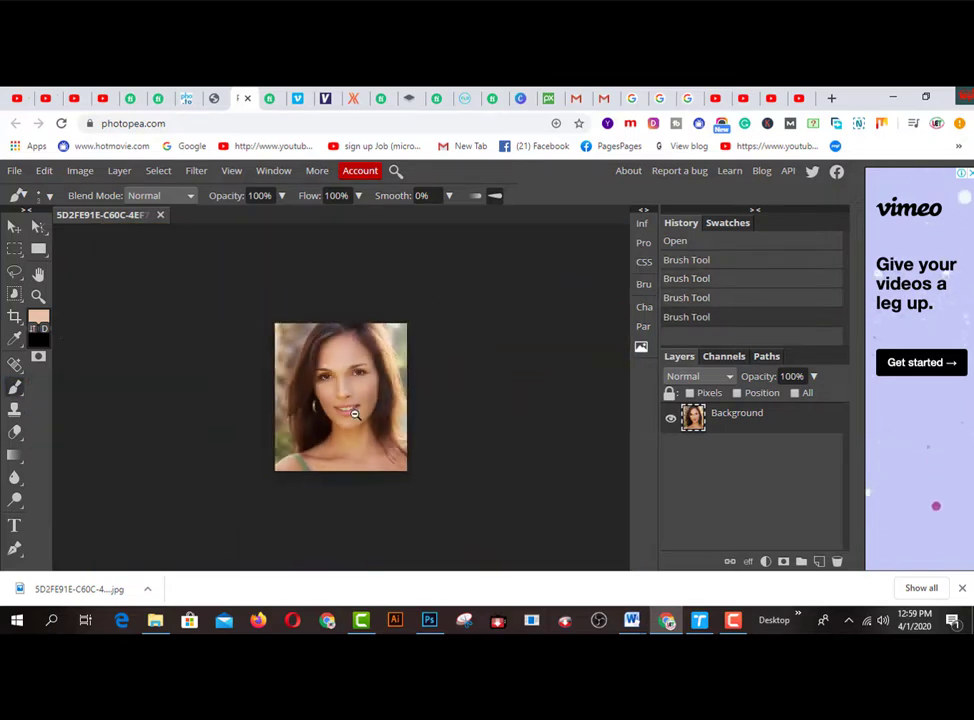
pyautogui.scroll(-2, 354, 413)
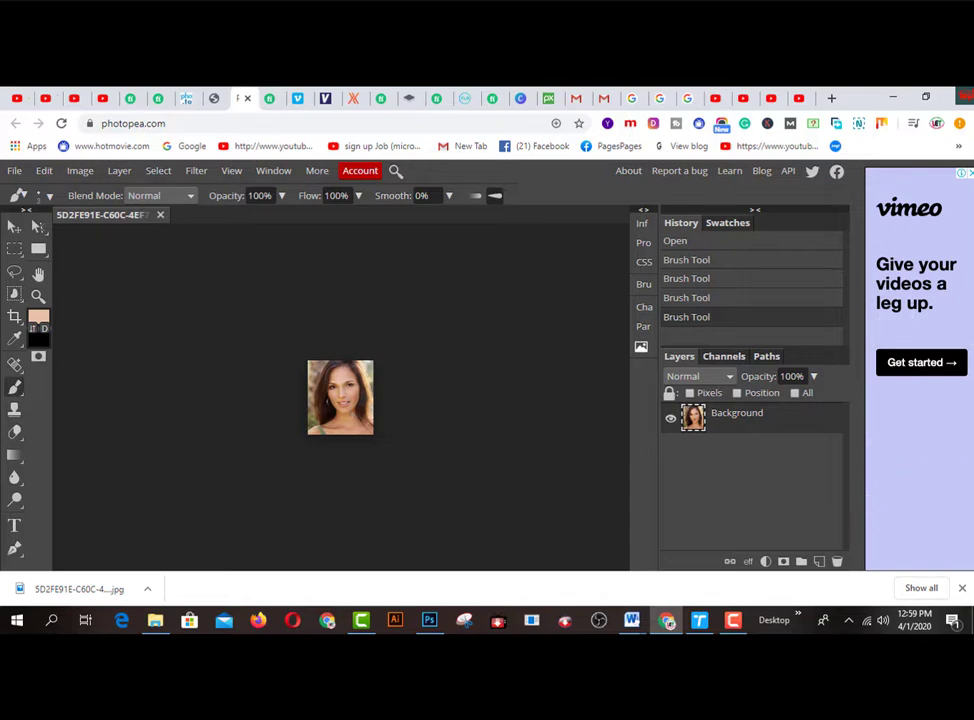
pyautogui.click(13, 172)
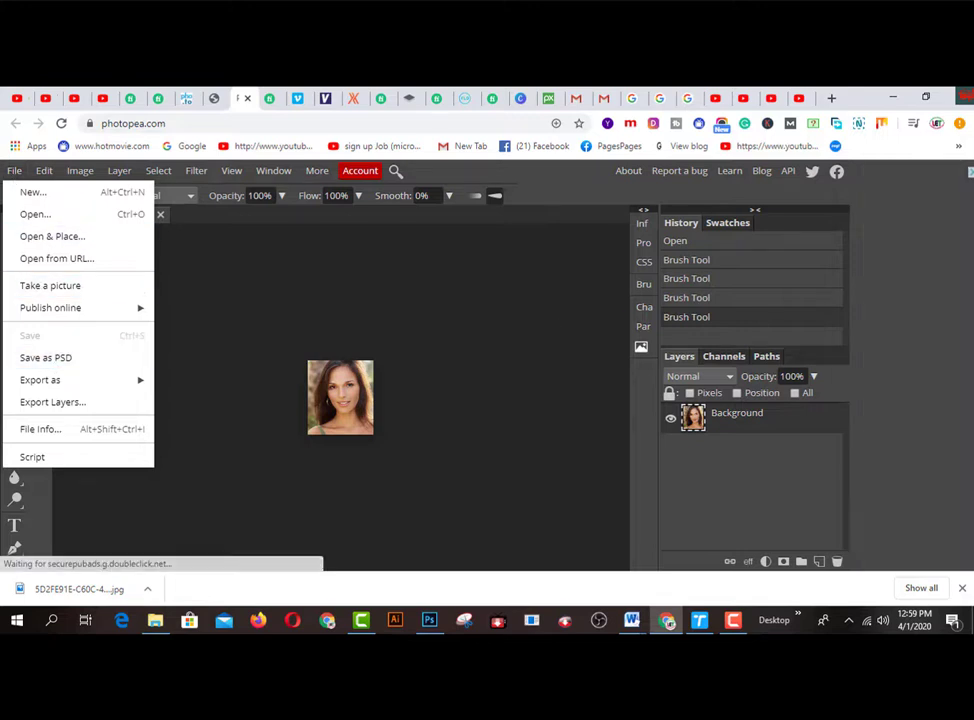
# Close the File menu, glance at the pho.to save page, and return to Photopea
pyautogui.click(572, 203)
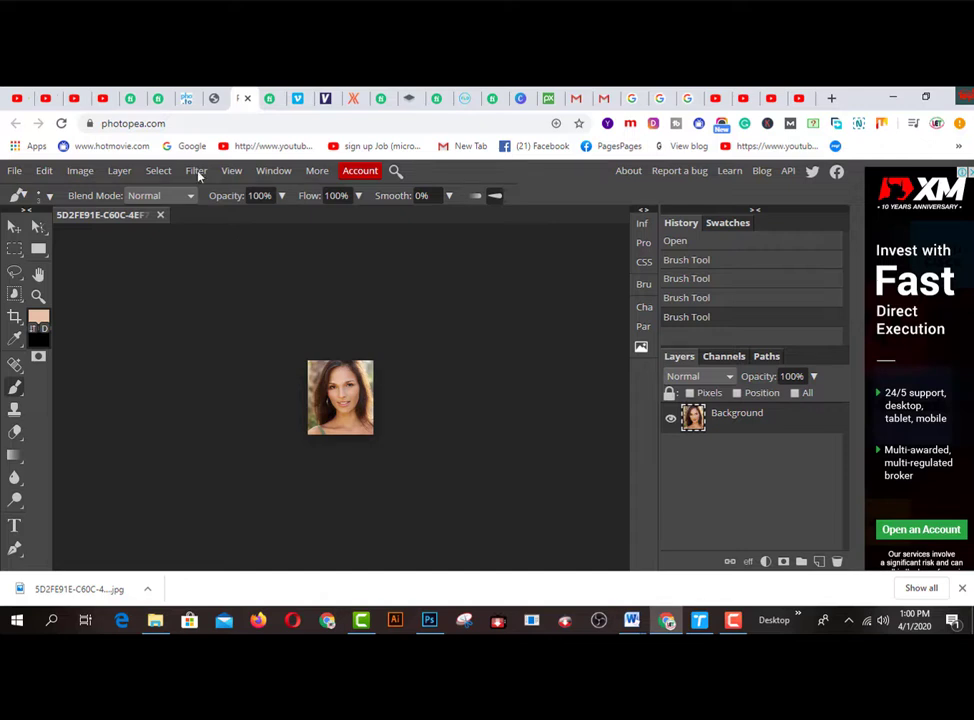
pyautogui.click(188, 99)
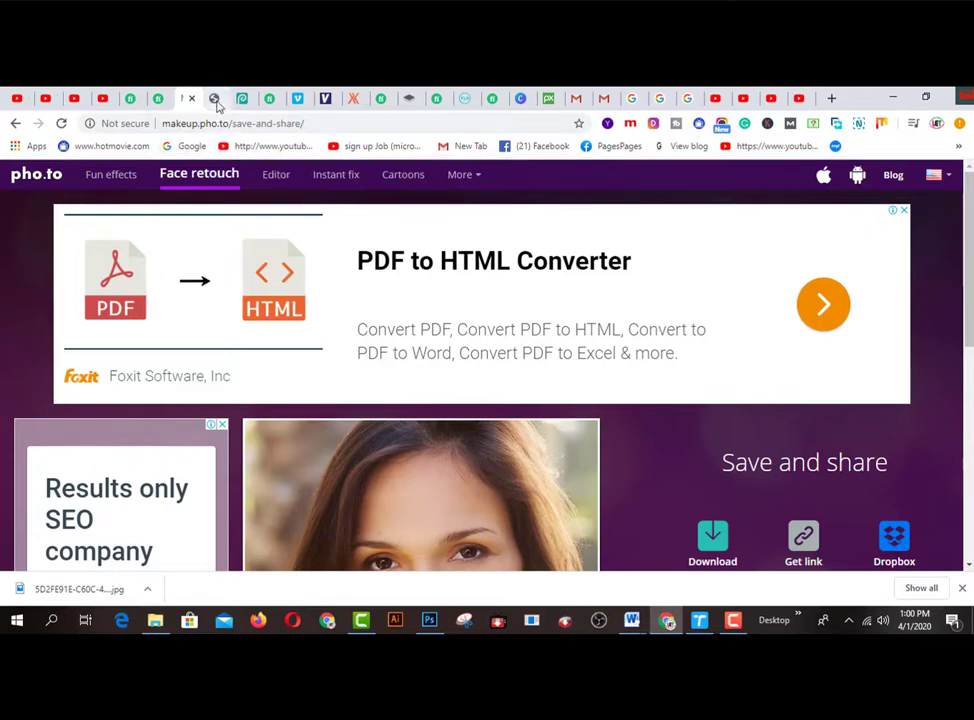
pyautogui.click(241, 100)
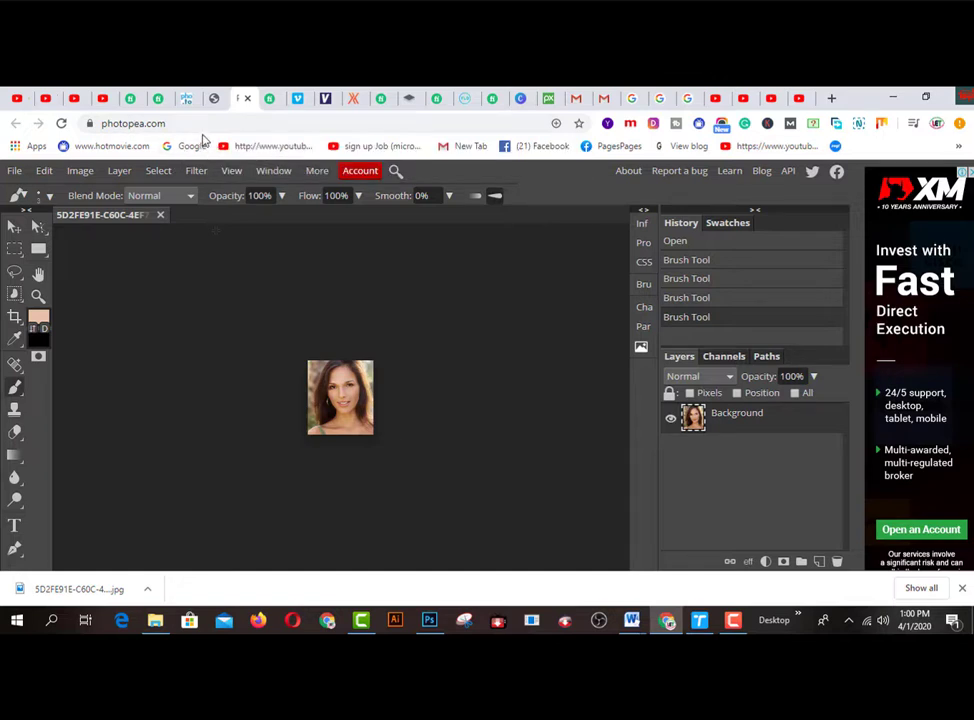
# Bring up Fiverr's Short Video Ads results, 5,851 services, and skim the first gigs
pyautogui.click(270, 101)
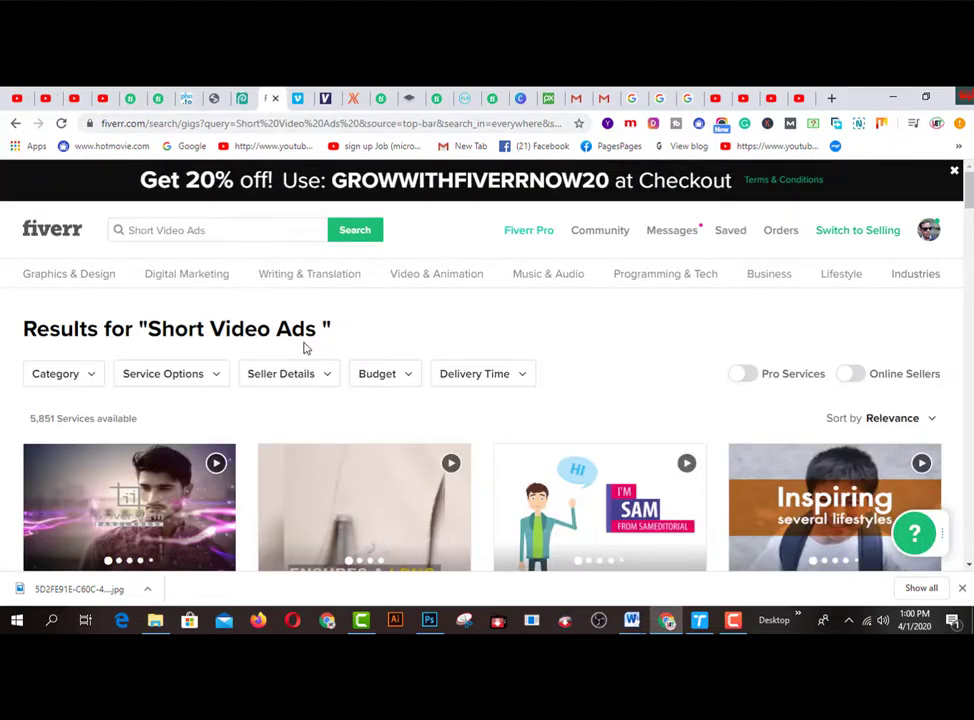
pyautogui.scroll(-1, 305, 348)
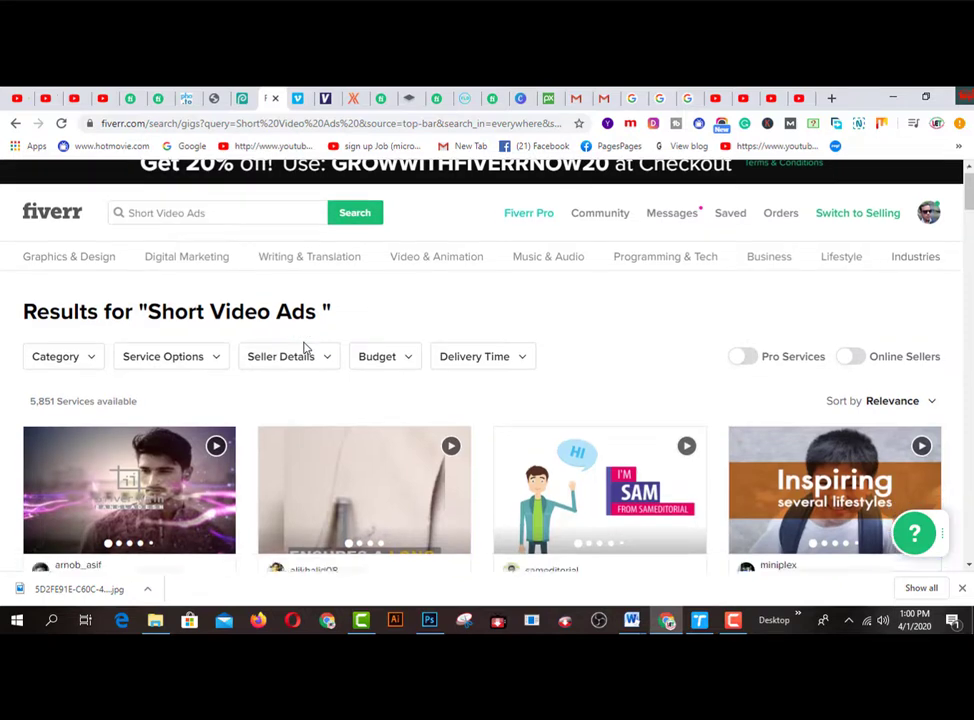
pyautogui.scroll(-1, 305, 348)
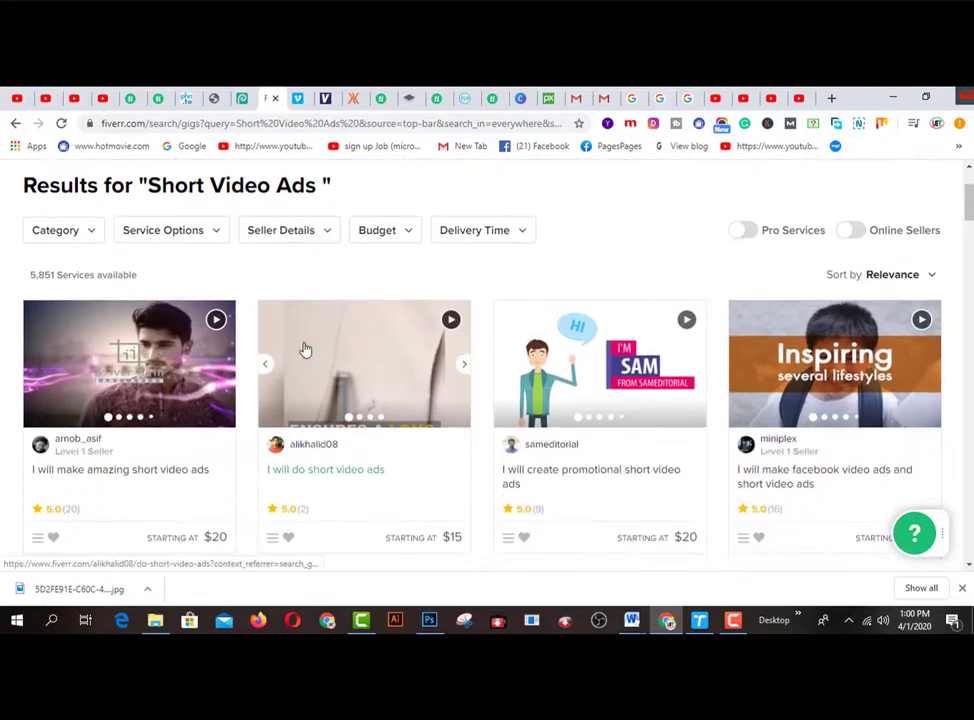
pyautogui.scroll(-1, 305, 349)
pyautogui.scroll(1, 305, 349)
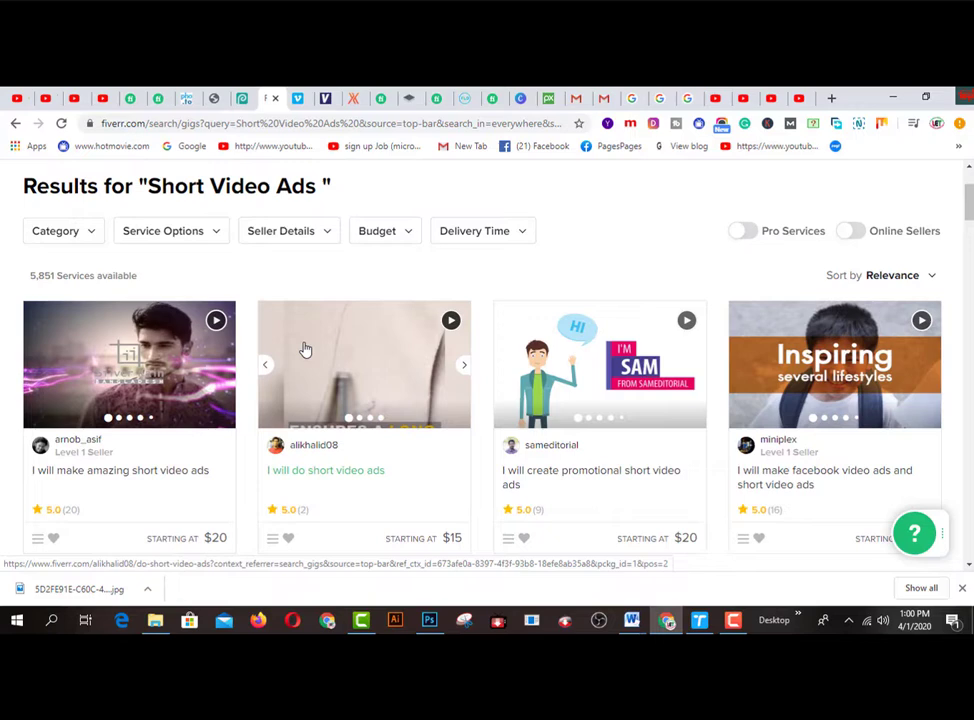
pyautogui.scroll(-2, 305, 348)
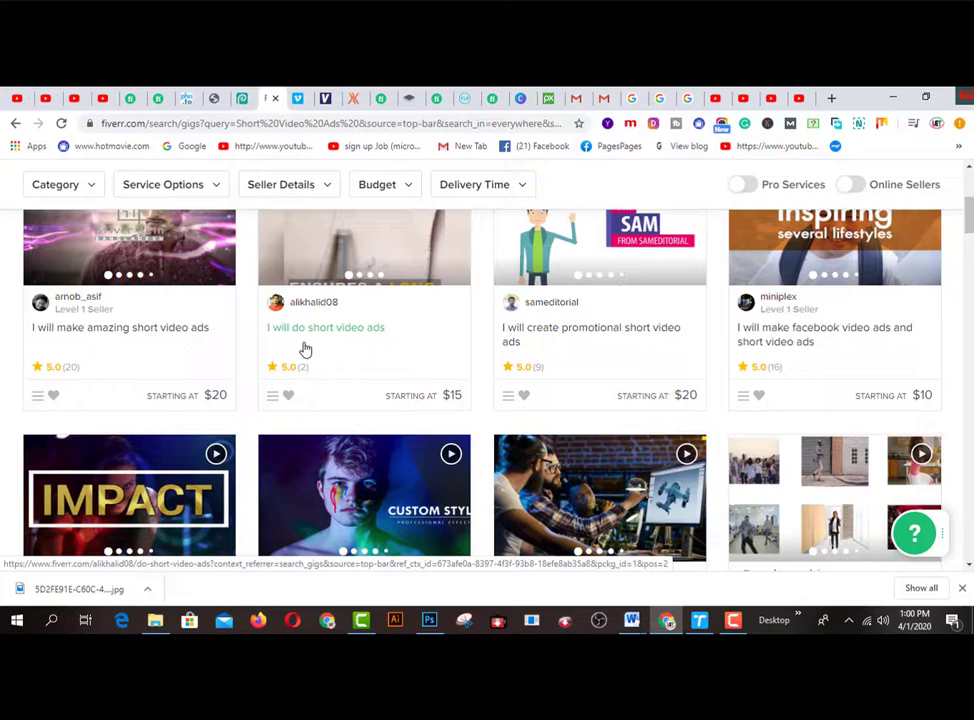
pyautogui.scroll(2, 305, 348)
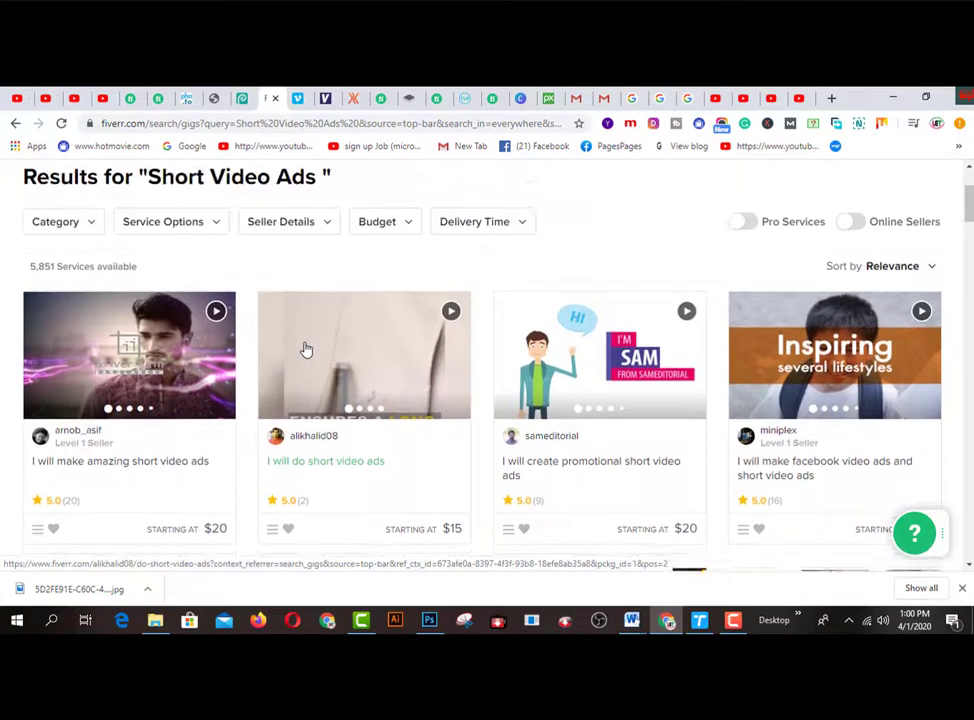
pyautogui.scroll(-1, 305, 348)
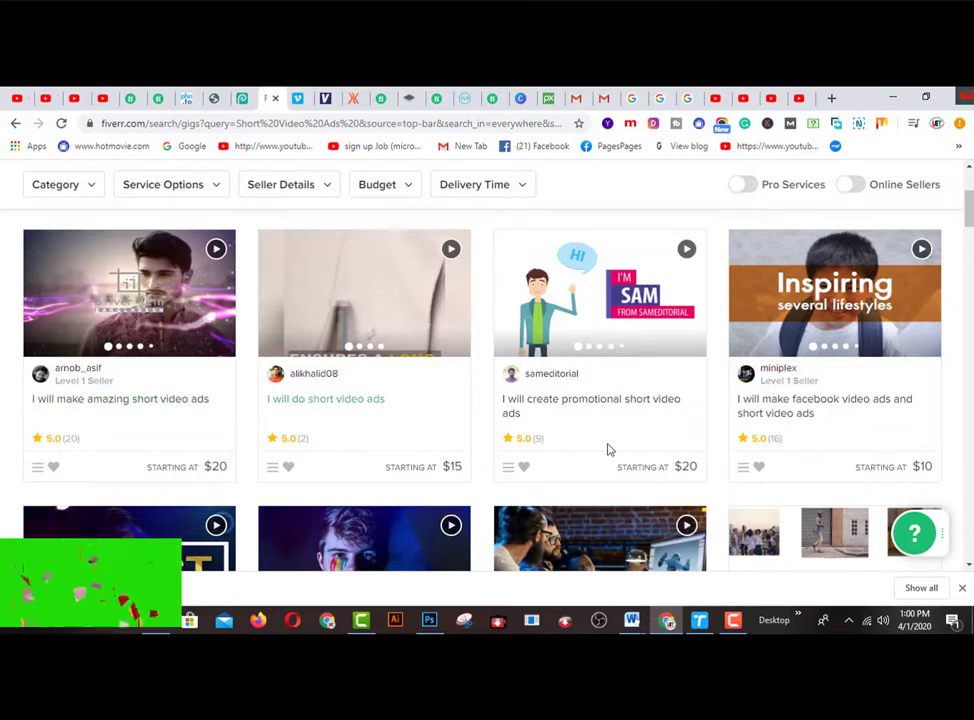
# Scroll further through the Short Video Ads gigs, comparing ratings and $5–$20 starting prices
pyautogui.scroll(-3, 562, 448)
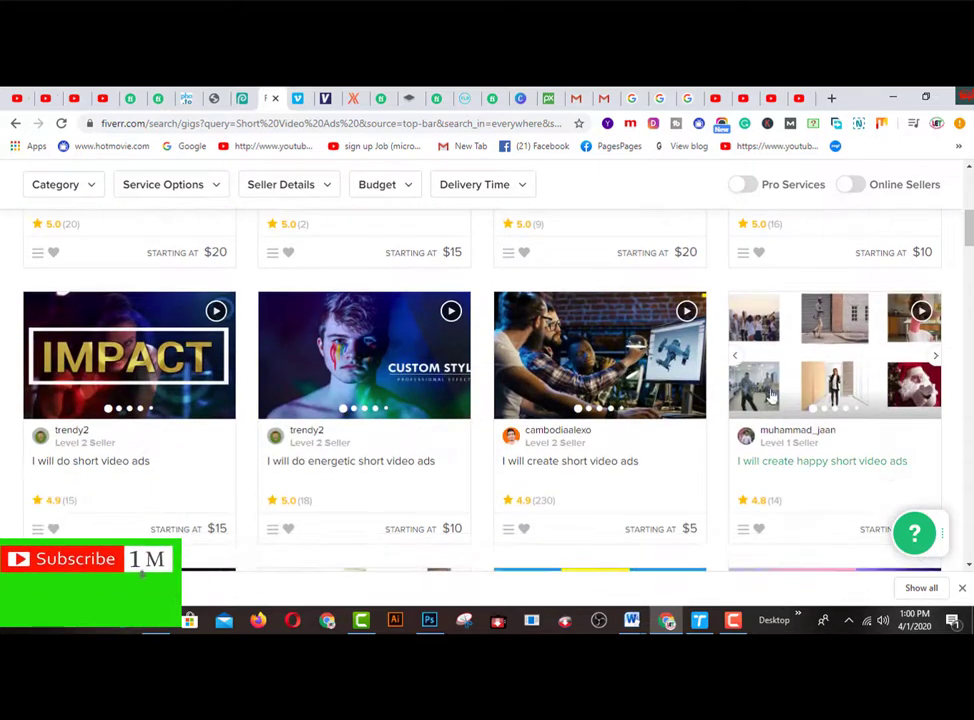
pyautogui.scroll(-1, 612, 439)
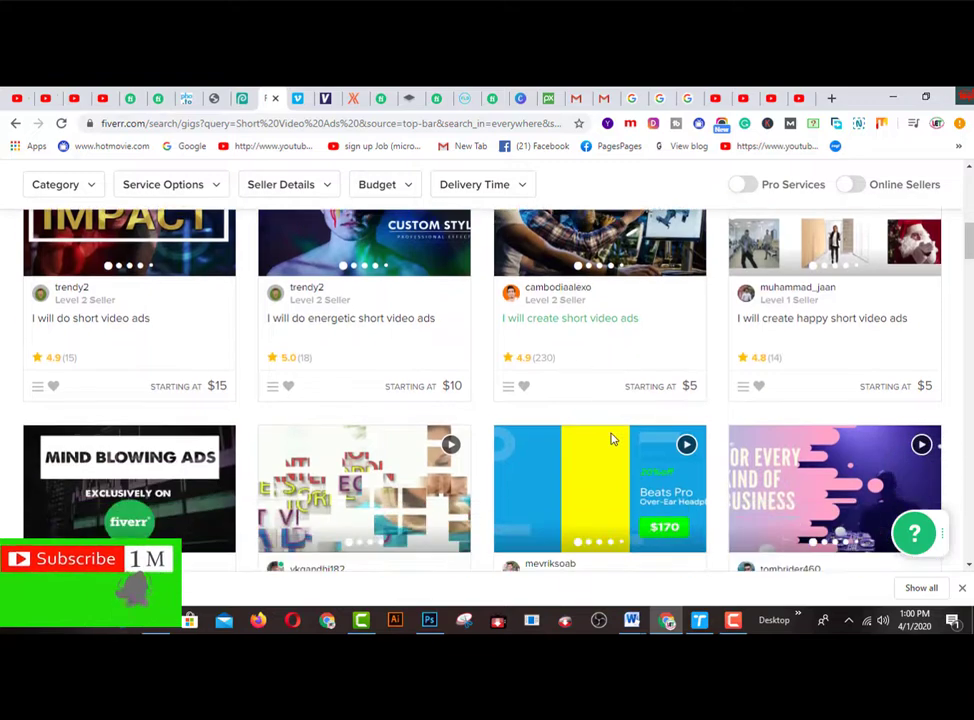
pyautogui.scroll(-1, 590, 413)
pyautogui.scroll(6, 590, 413)
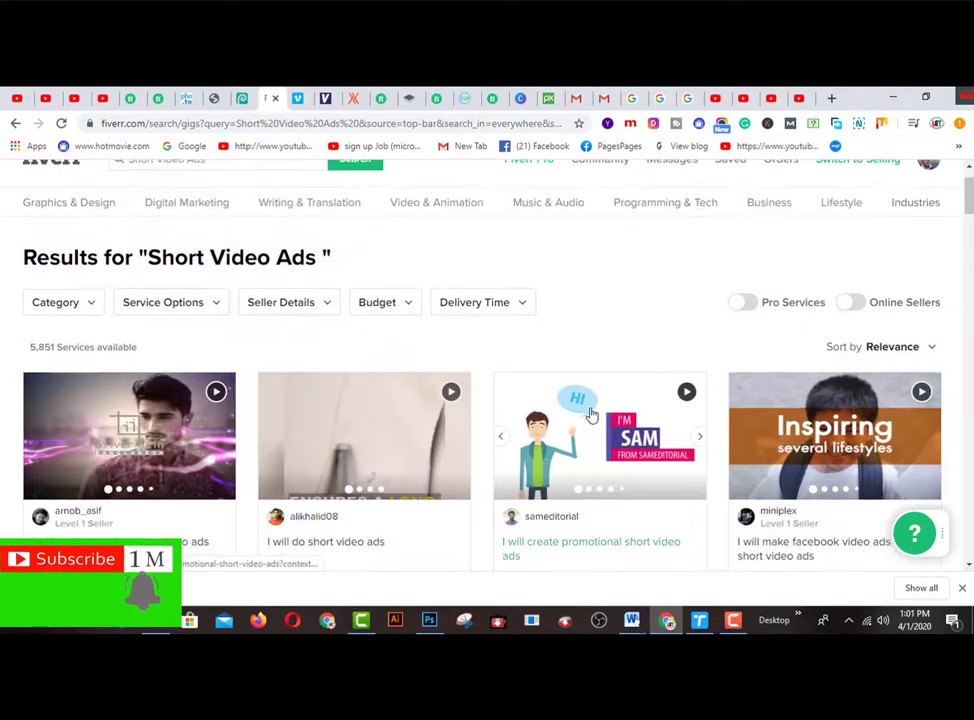
pyautogui.scroll(-2, 590, 413)
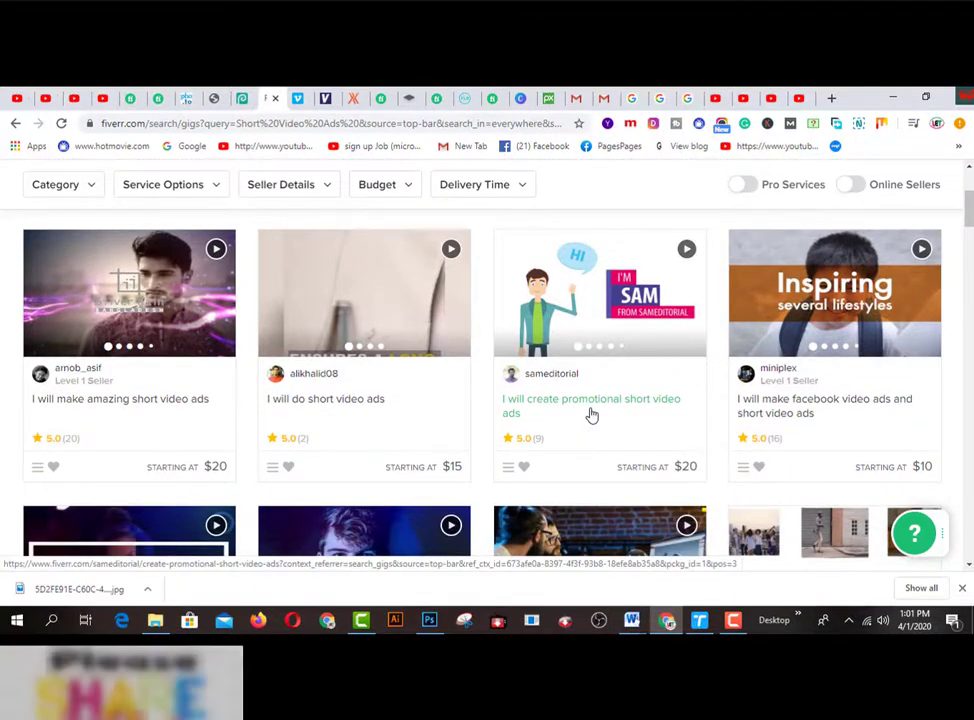
pyautogui.scroll(2, 590, 413)
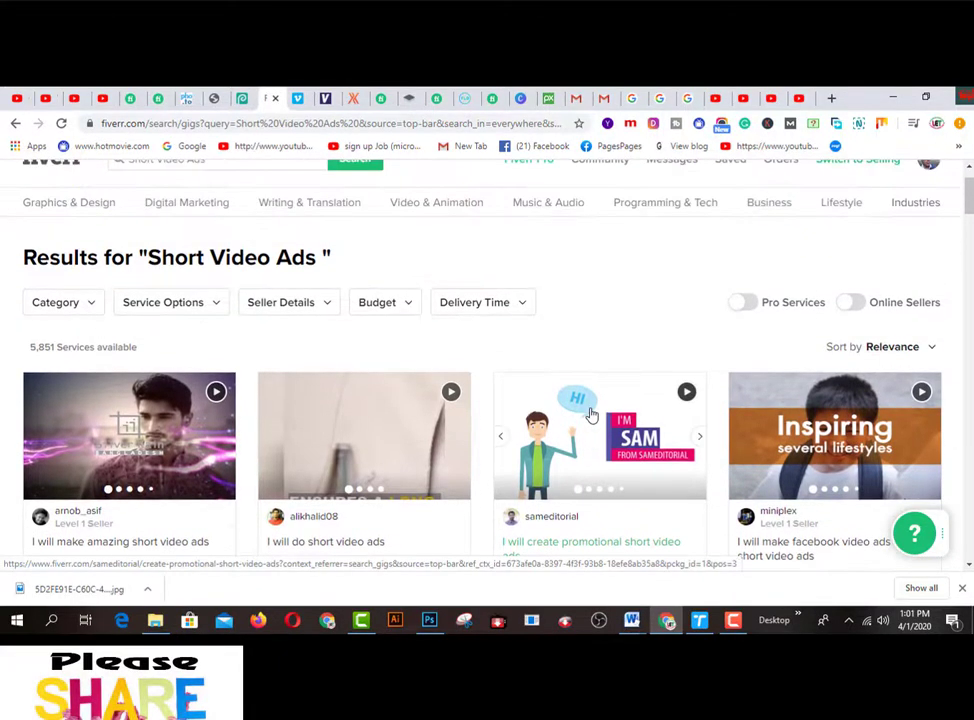
pyautogui.scroll(1, 591, 414)
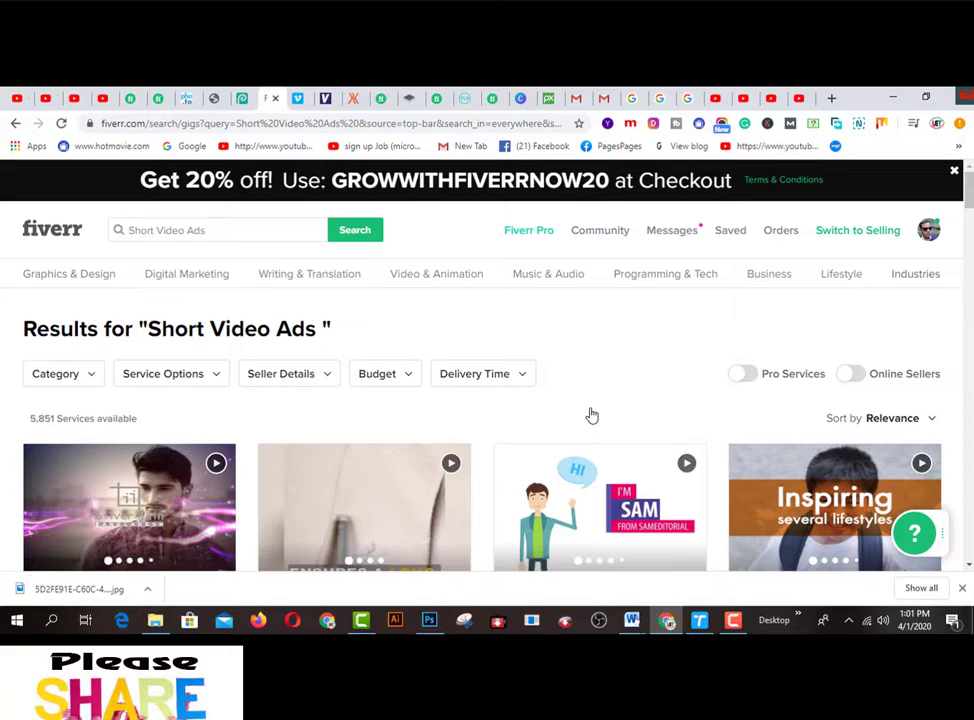
pyautogui.scroll(-5, 591, 414)
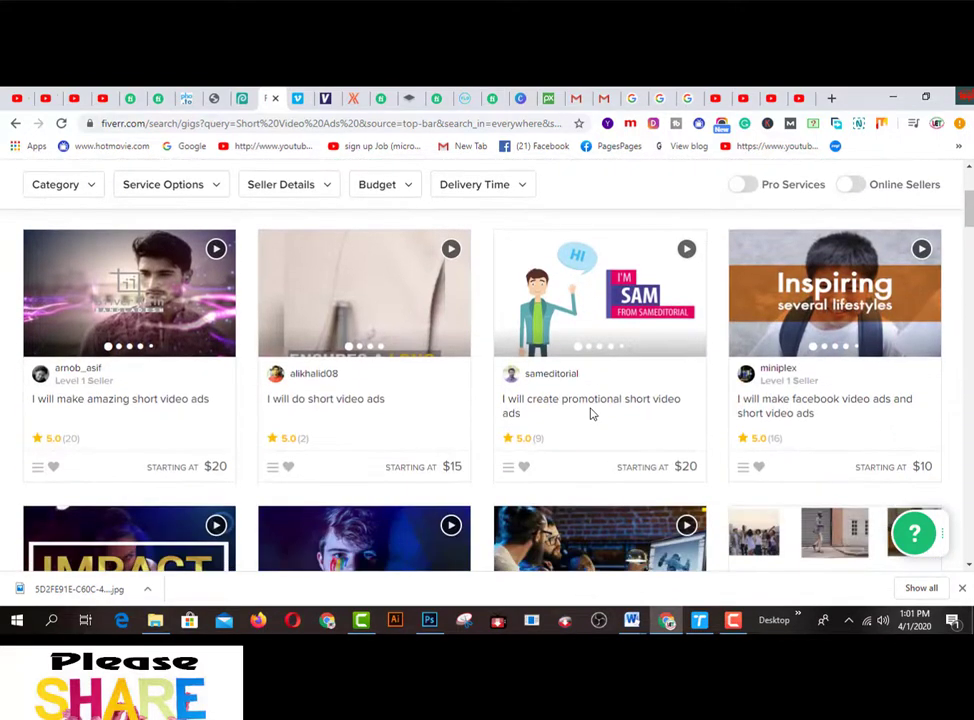
pyautogui.scroll(-3, 591, 414)
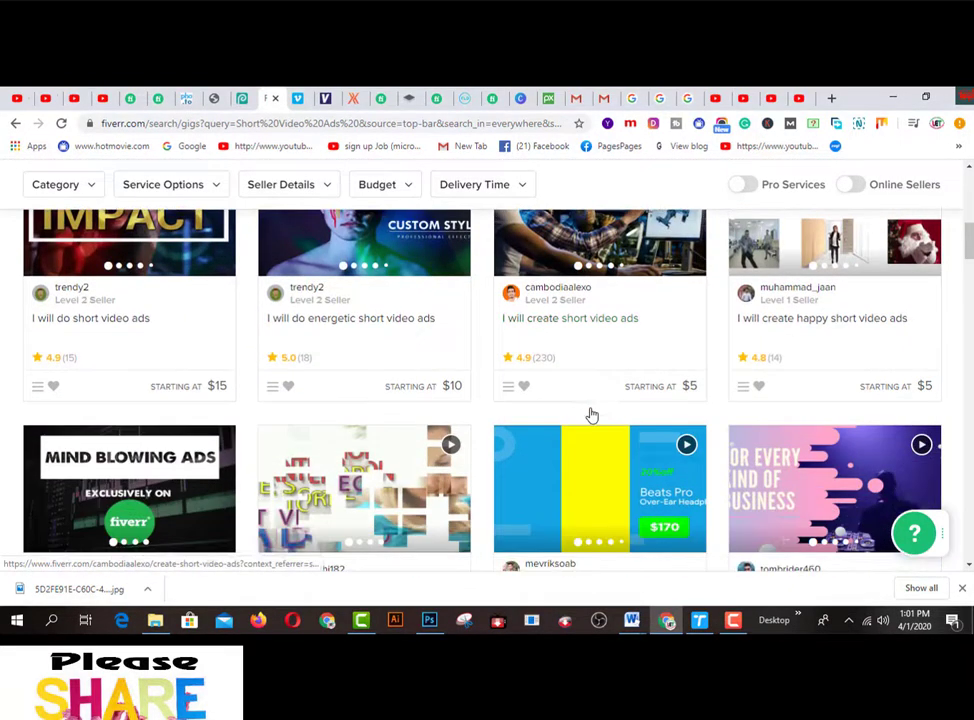
pyautogui.scroll(3, 591, 414)
pyautogui.scroll(4, 524, 411)
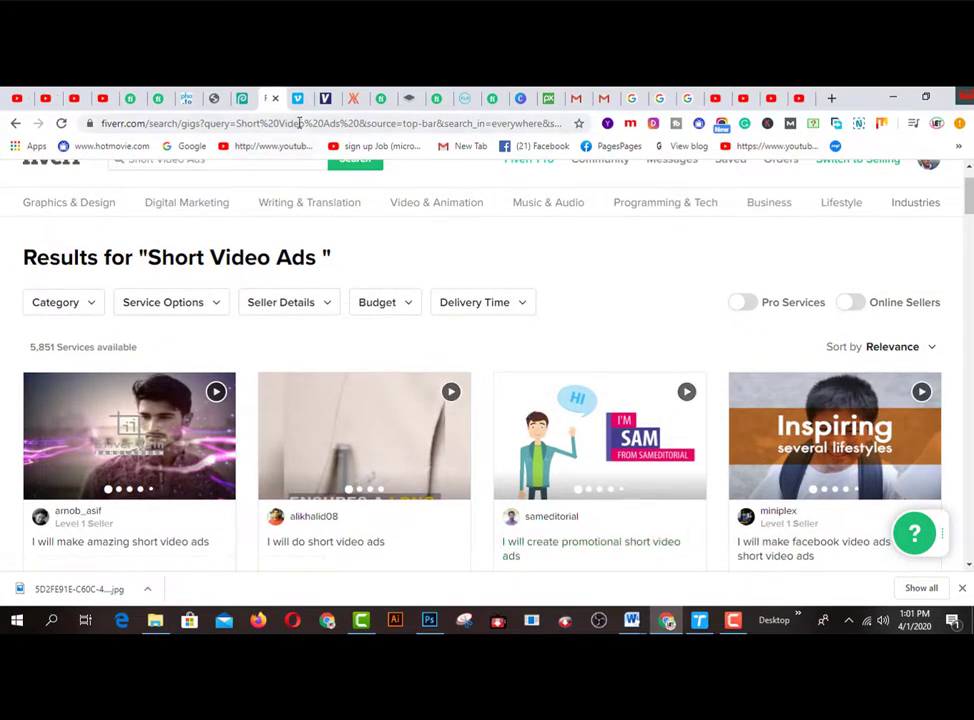
# Switch to Vimeo's home page and scroll to Categories and back up to the Staff Picks feed
pyautogui.click(299, 100)
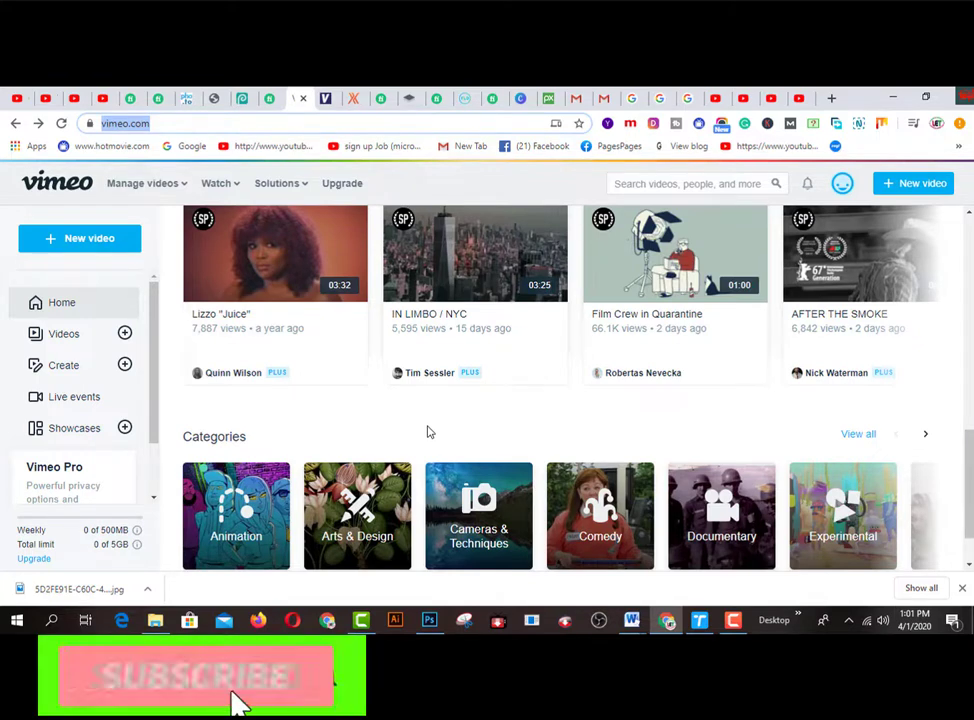
pyautogui.scroll(-1, 427, 432)
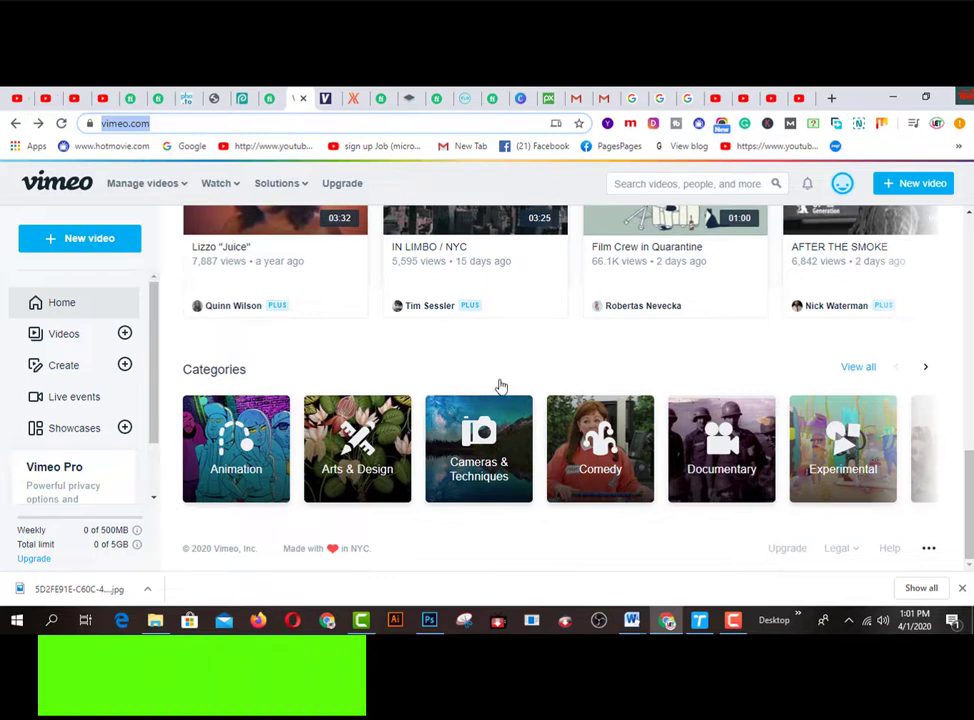
pyautogui.scroll(4, 498, 387)
pyautogui.scroll(2, 500, 385)
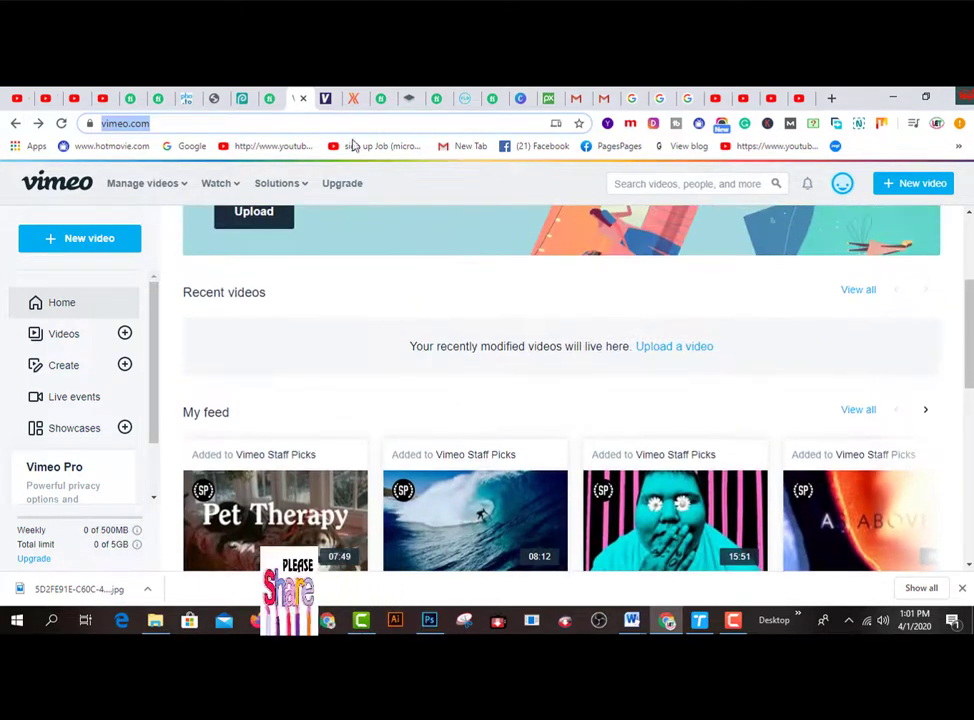
# Switch to Videezy and scroll to the top of its free stock footage page
pyautogui.click(328, 98)
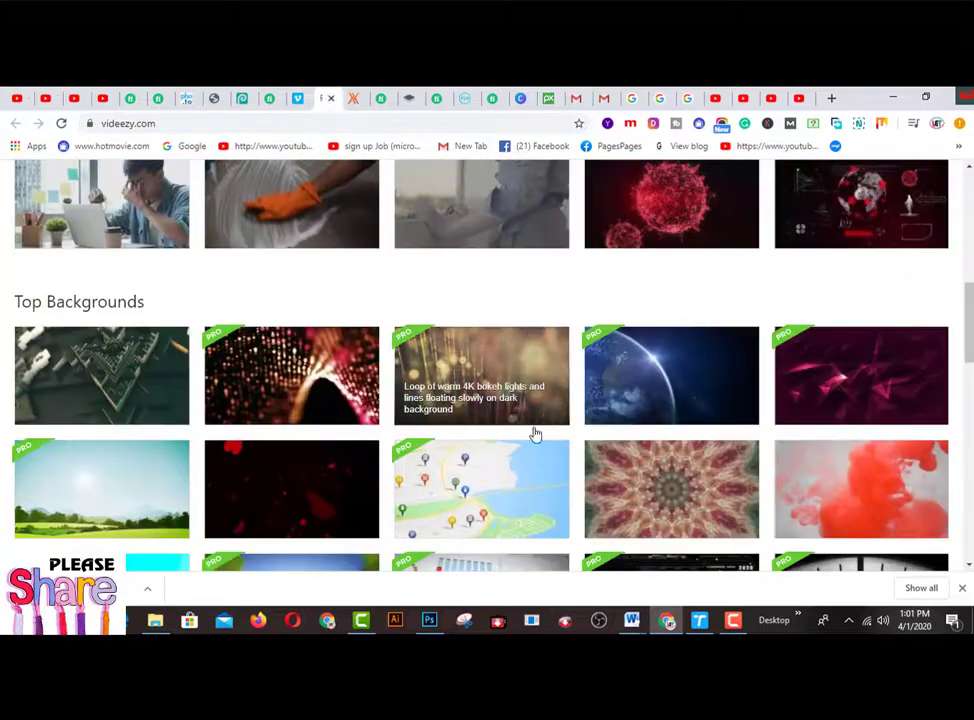
pyautogui.scroll(4, 537, 441)
pyautogui.scroll(3, 536, 441)
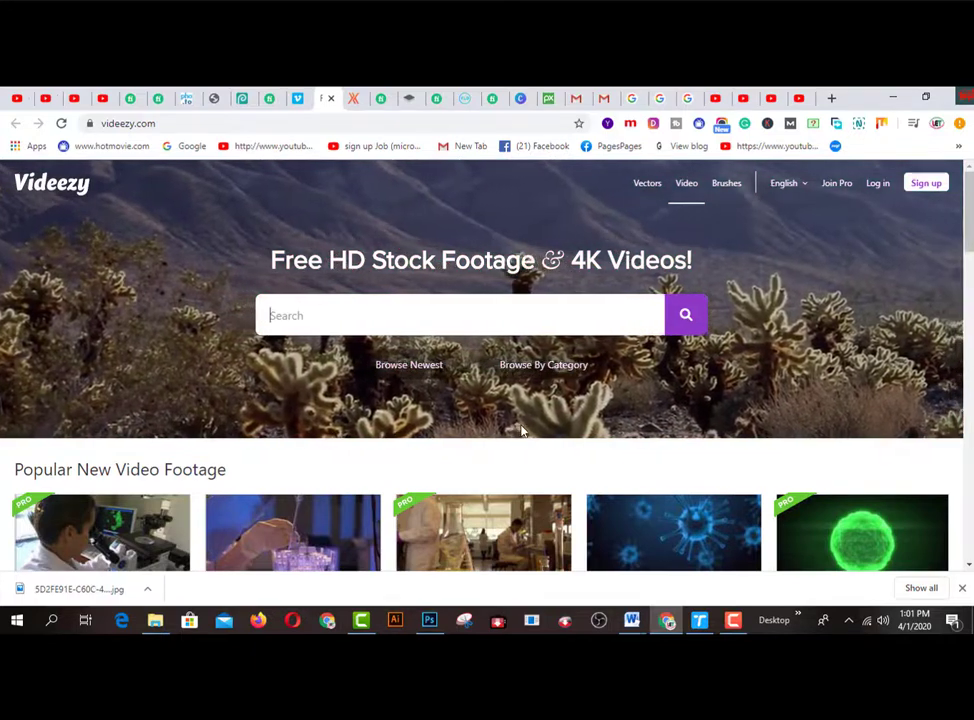
pyautogui.scroll(-1, 530, 437)
pyautogui.scroll(-1, 521, 432)
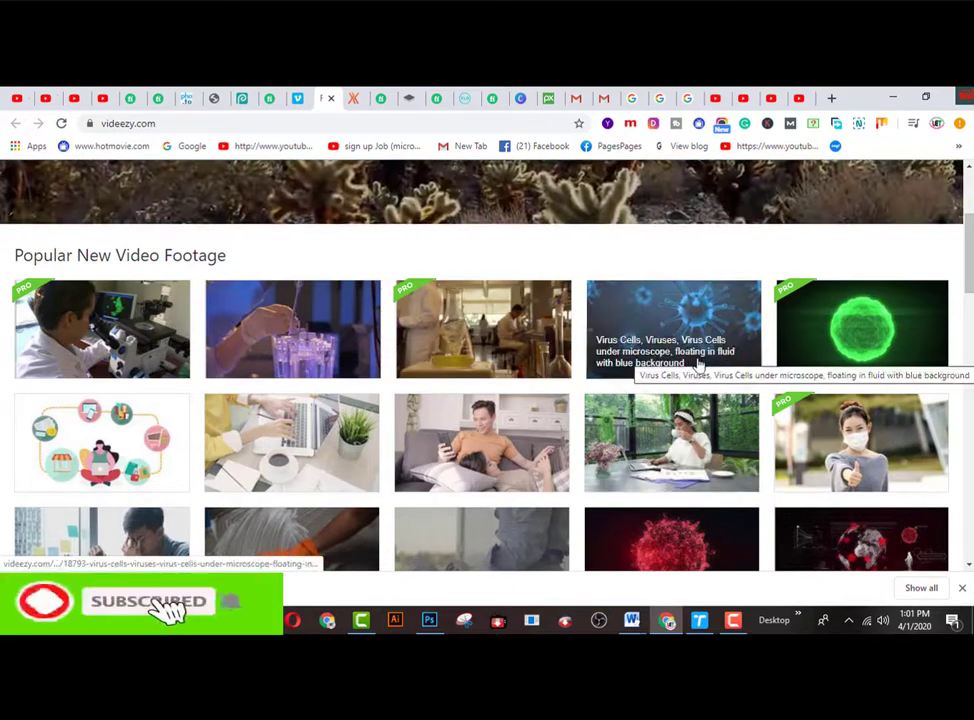
# Scroll through Videezy's stock footage and After Effects templates, then go to the HitFilm Express page
pyautogui.scroll(-3, 700, 367)
pyautogui.scroll(-3, 699, 367)
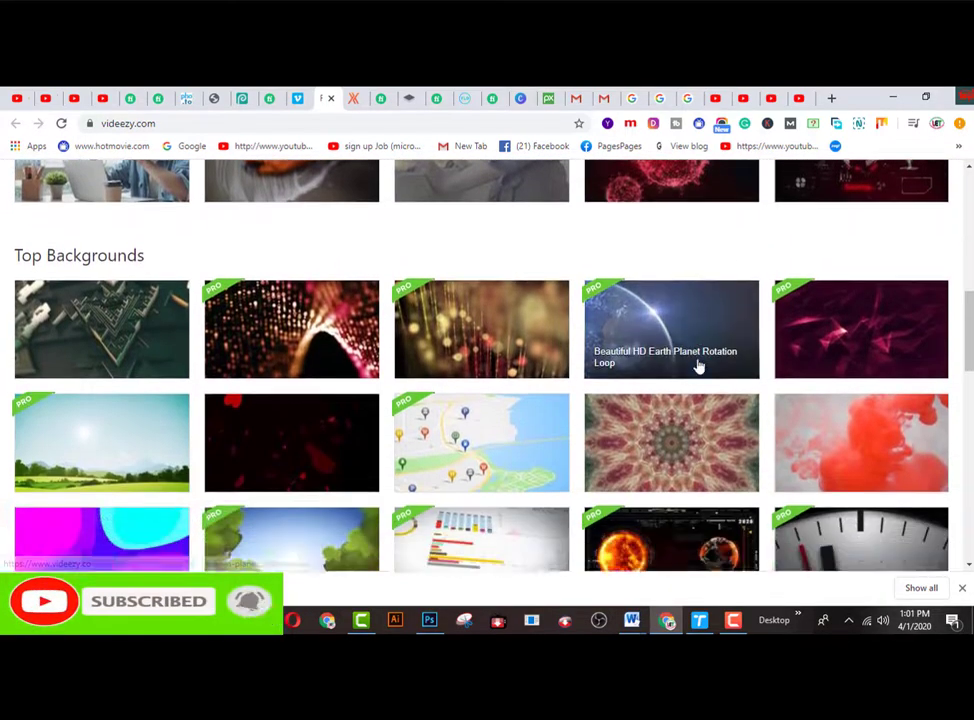
pyautogui.scroll(-5, 699, 365)
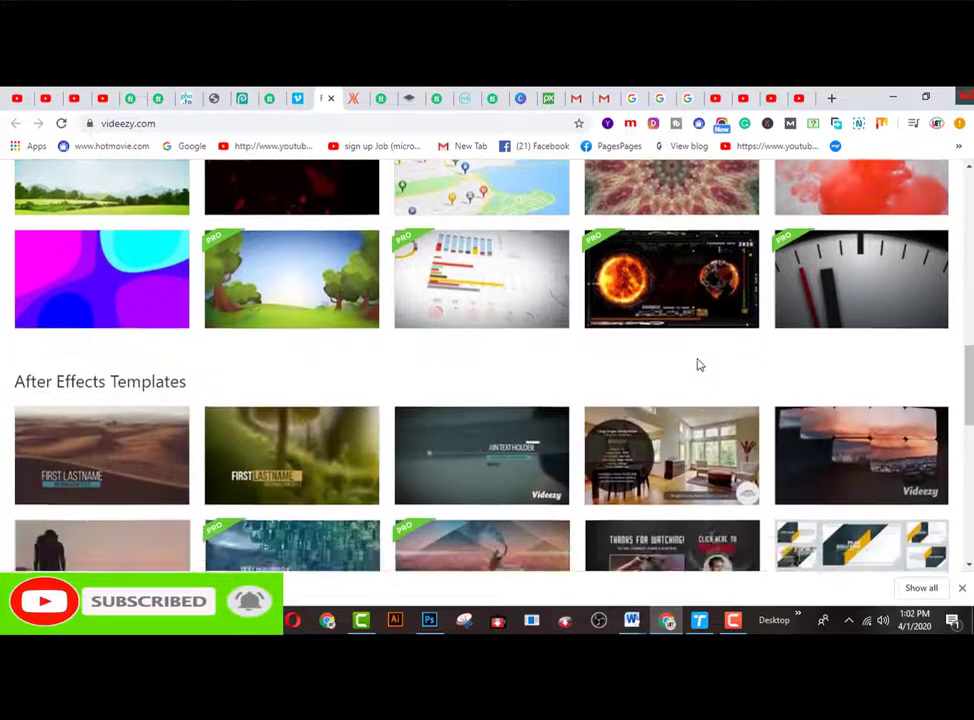
pyautogui.scroll(-6, 699, 365)
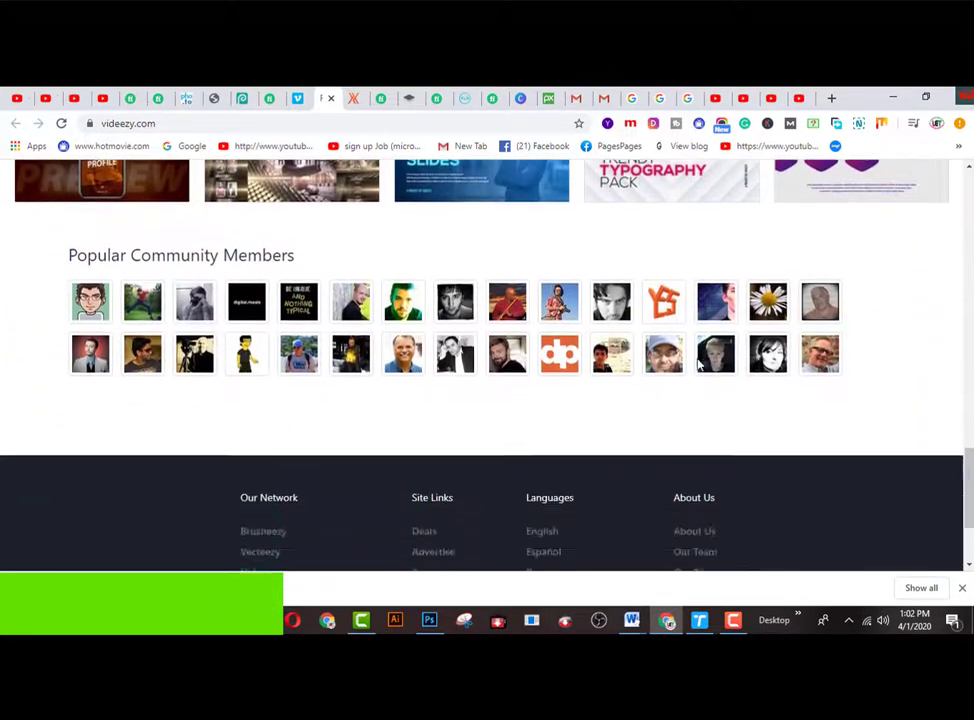
pyautogui.scroll(6, 699, 365)
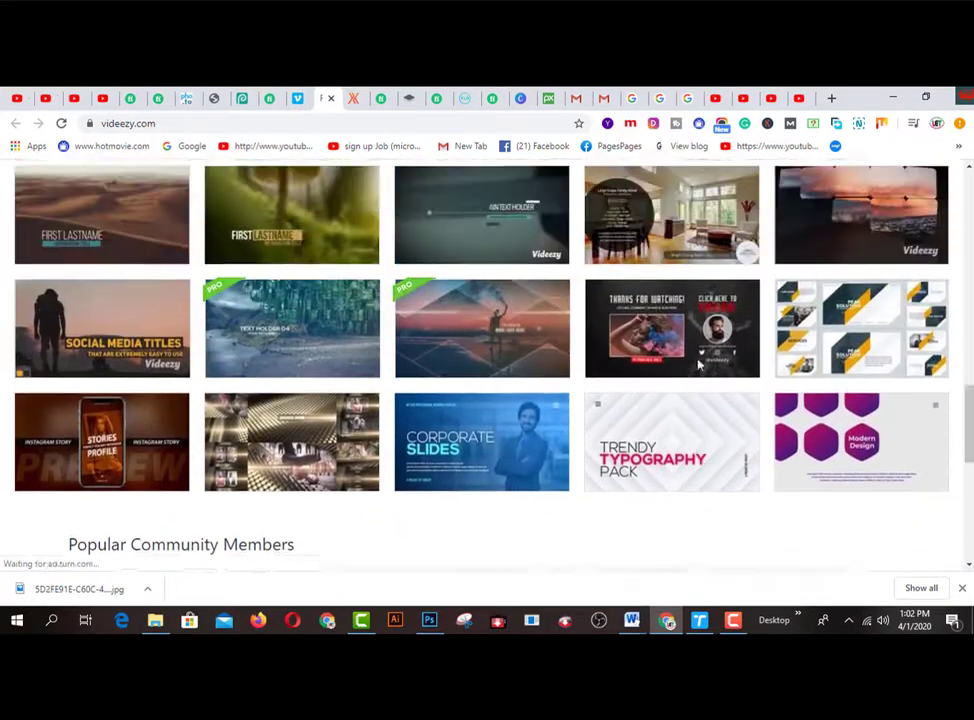
pyautogui.scroll(9, 699, 365)
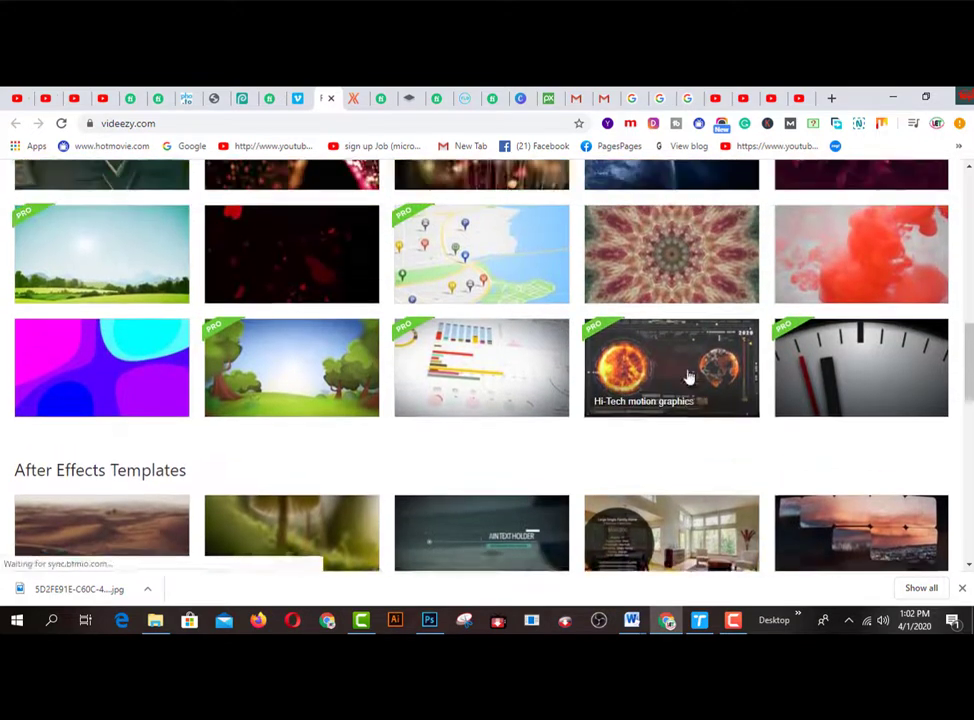
pyautogui.scroll(7, 655, 395)
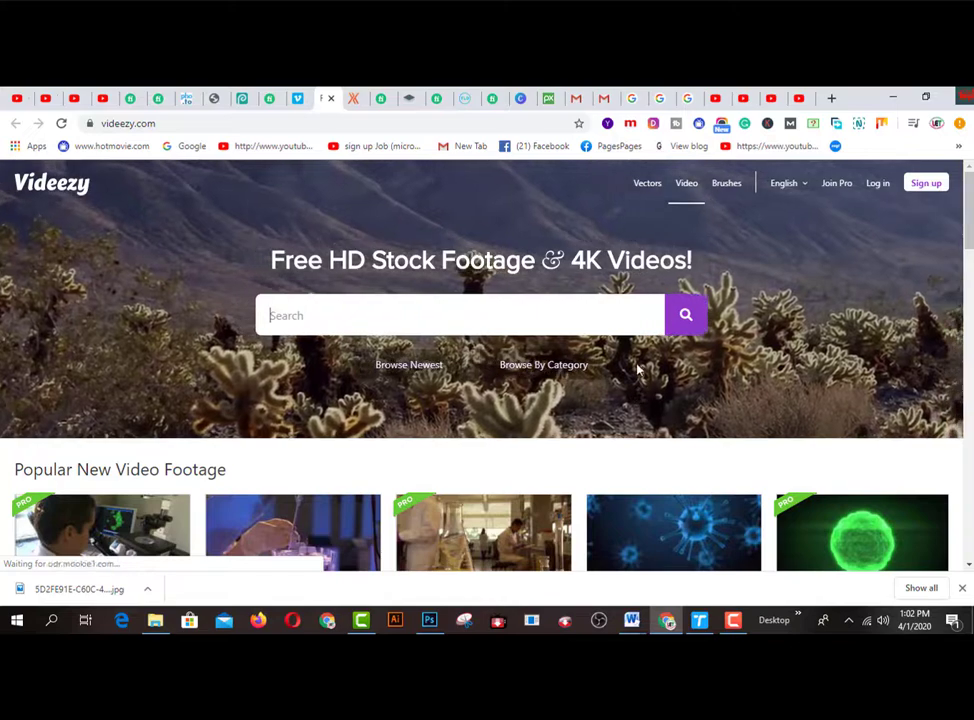
pyautogui.click(354, 101)
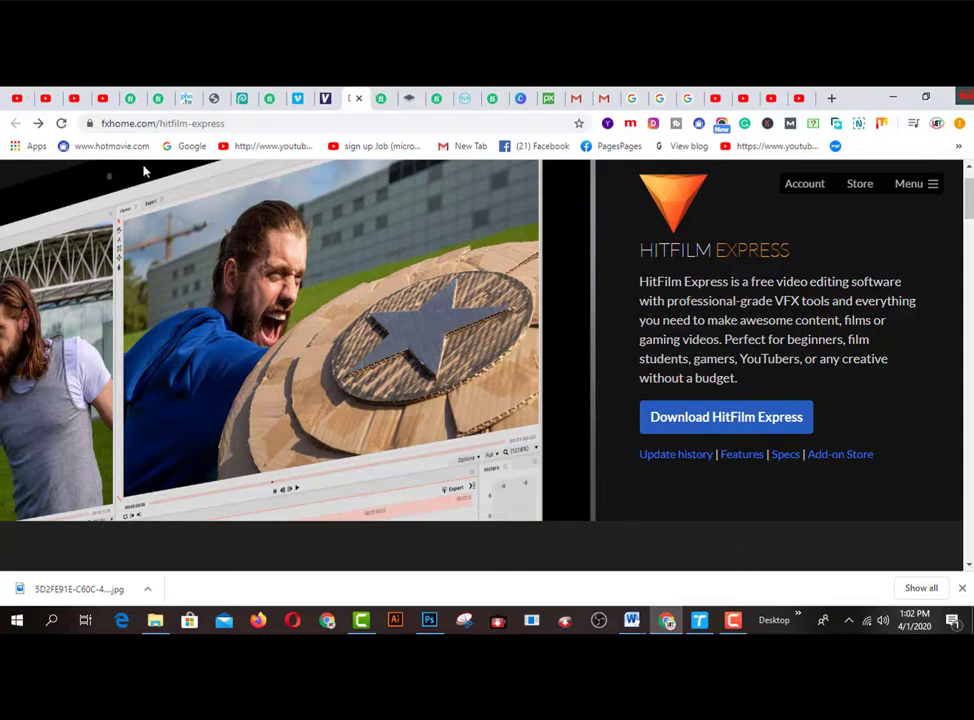
# Scroll down the HitFilm Express page through the free editor's features
pyautogui.scroll(-2, 349, 350)
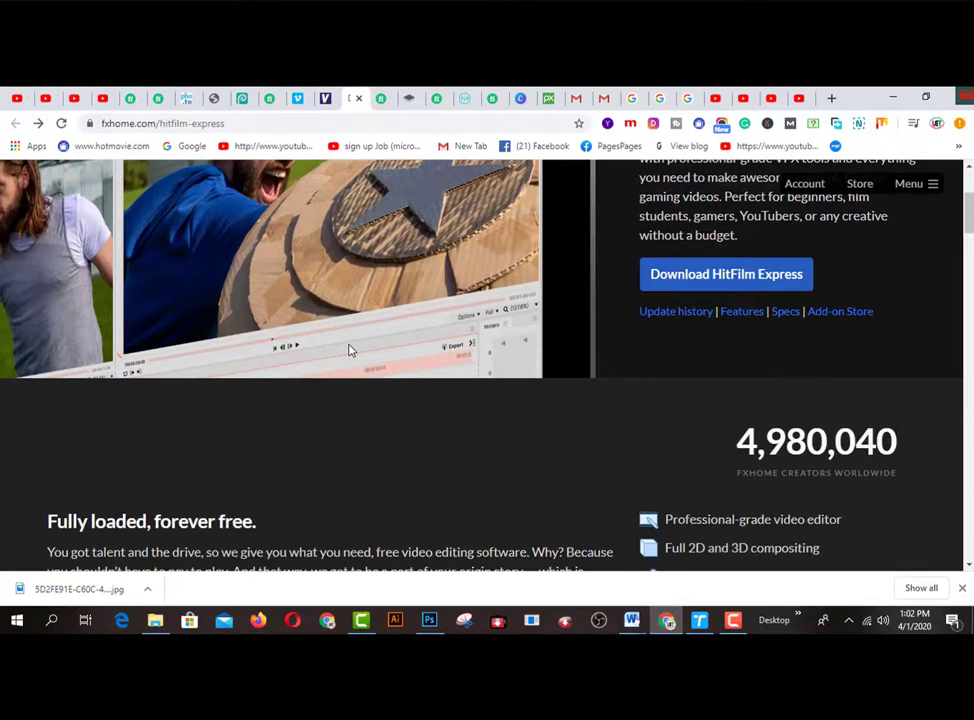
pyautogui.scroll(-5, 349, 350)
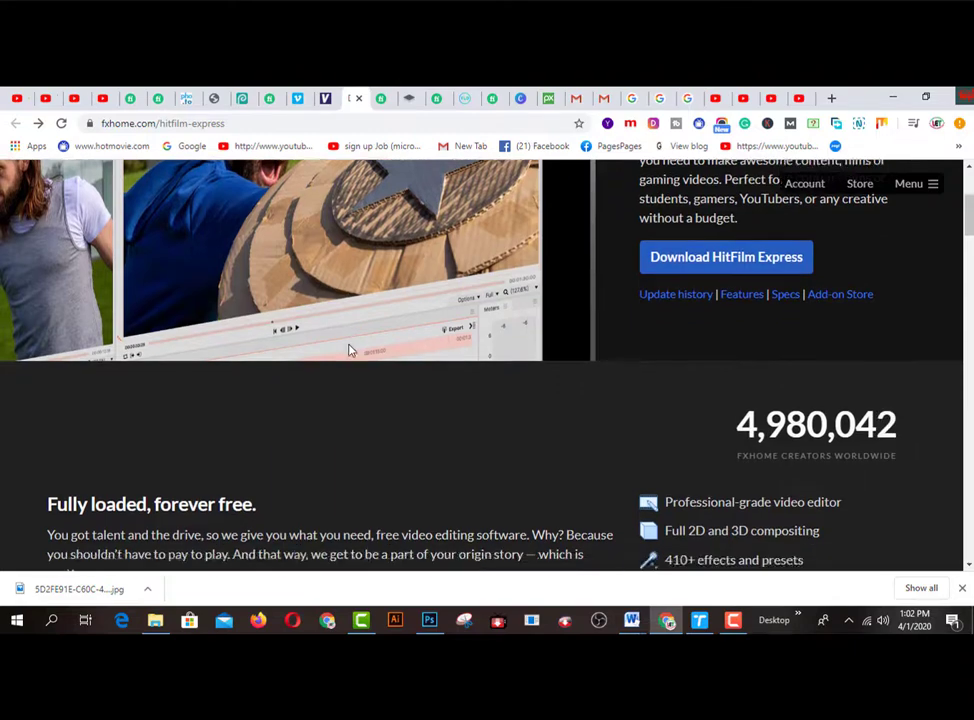
pyautogui.scroll(-4, 349, 350)
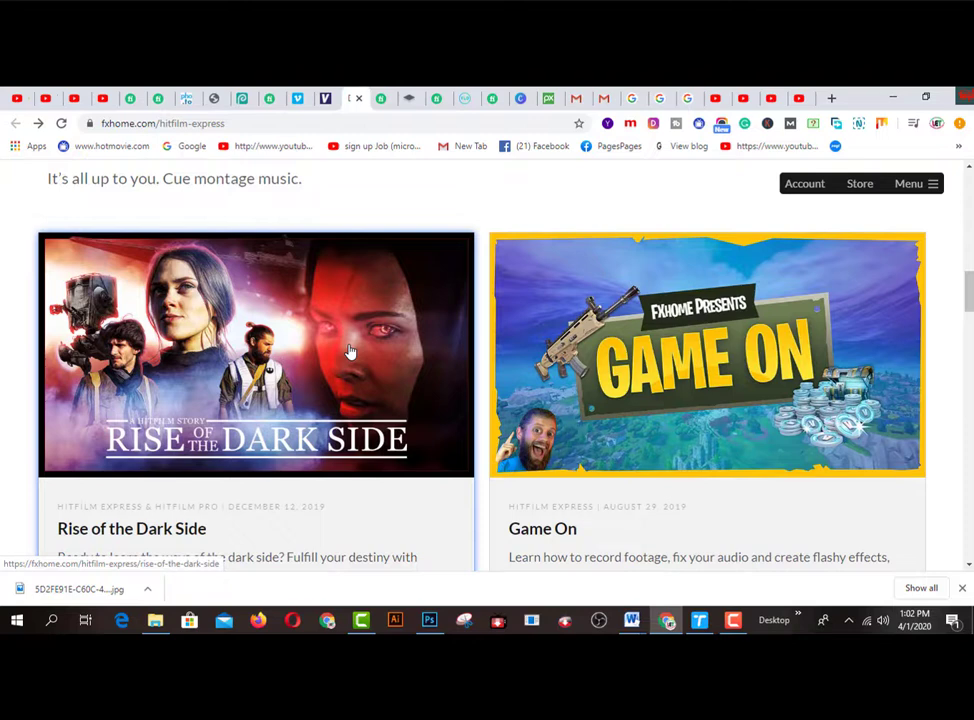
pyautogui.scroll(-2, 349, 351)
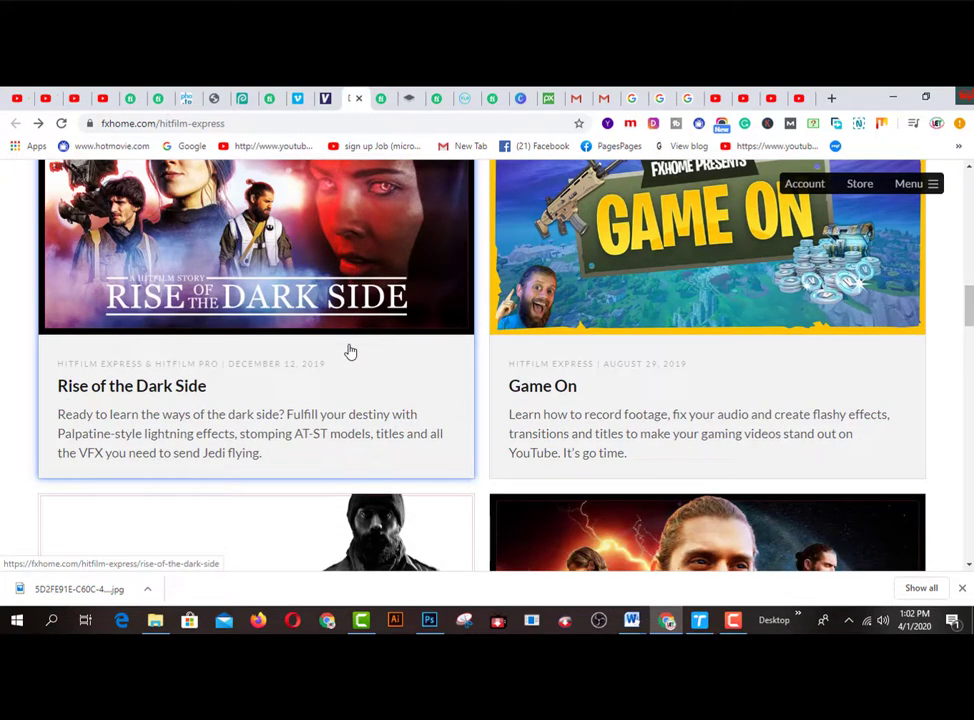
pyautogui.scroll(-1, 349, 351)
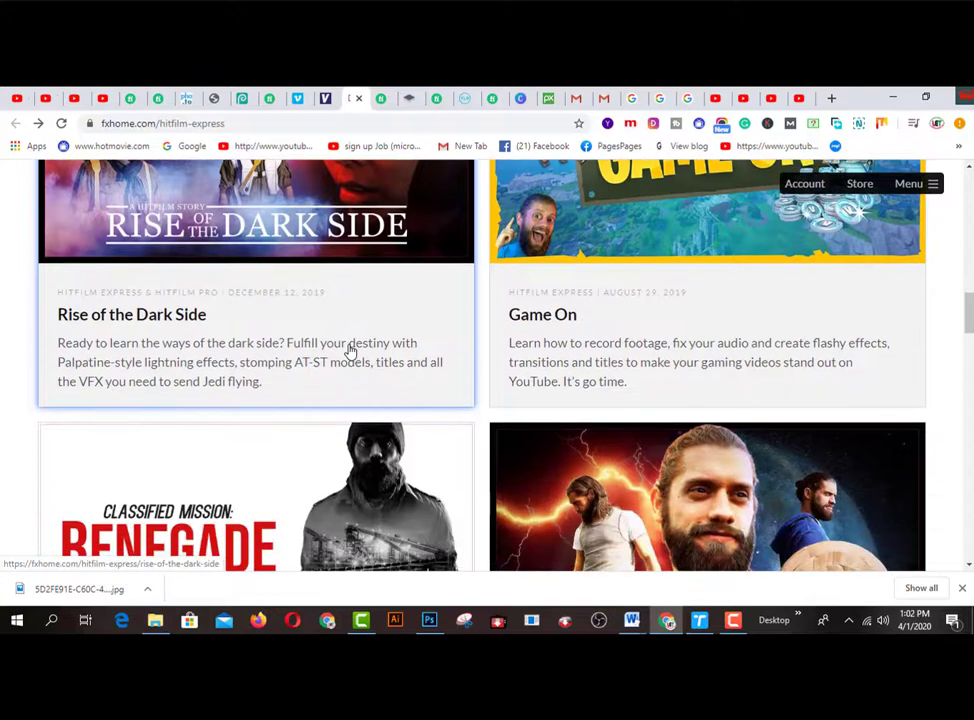
pyautogui.scroll(3, 349, 350)
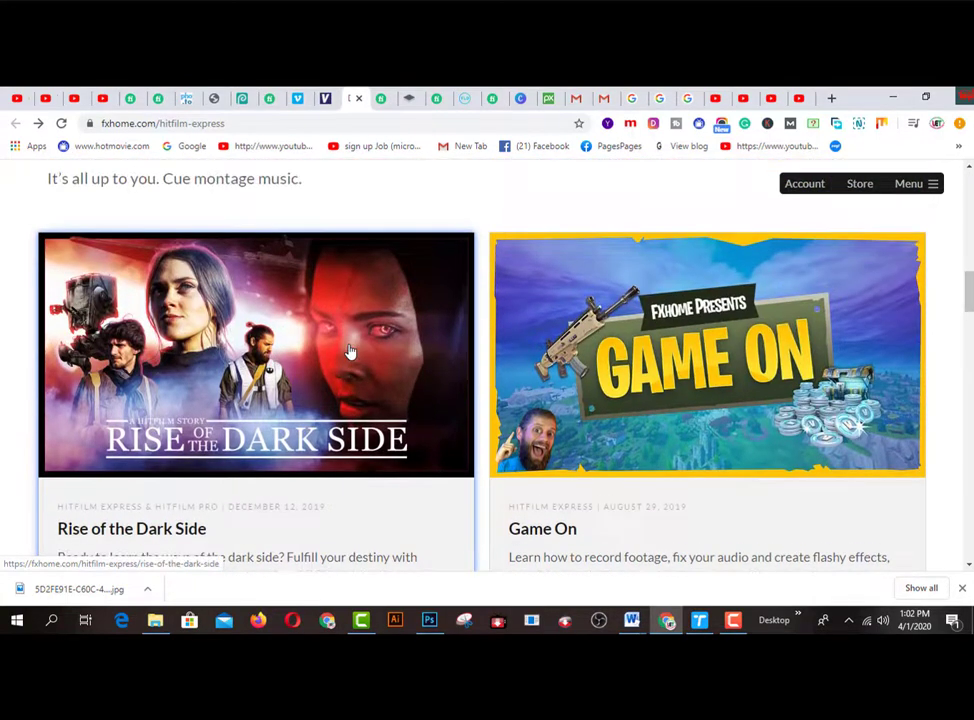
pyautogui.scroll(-1, 349, 350)
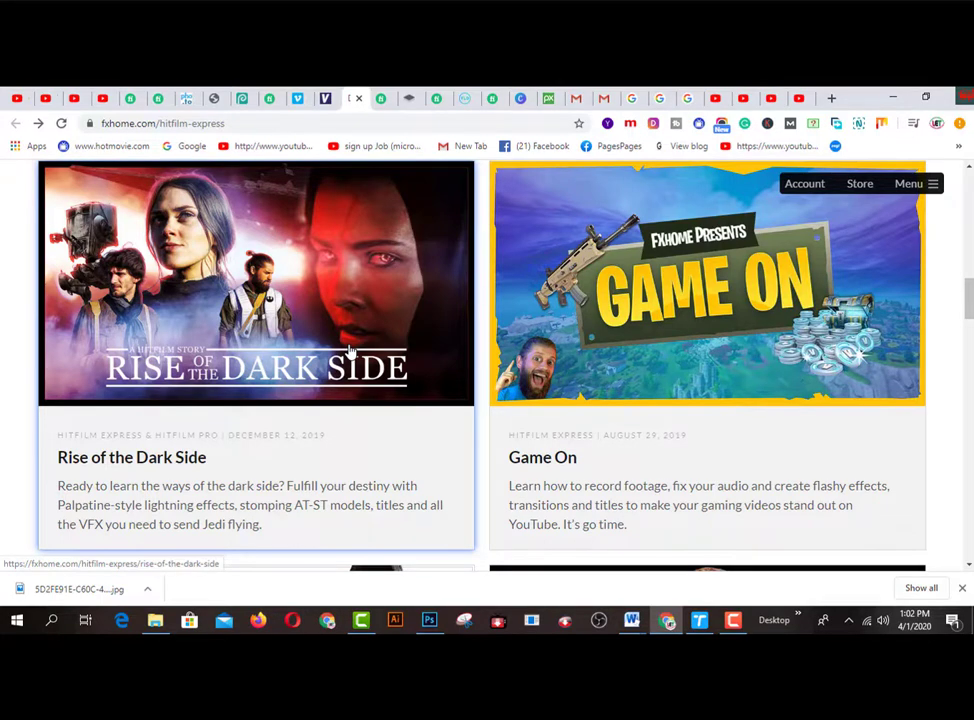
pyautogui.scroll(-4, 349, 351)
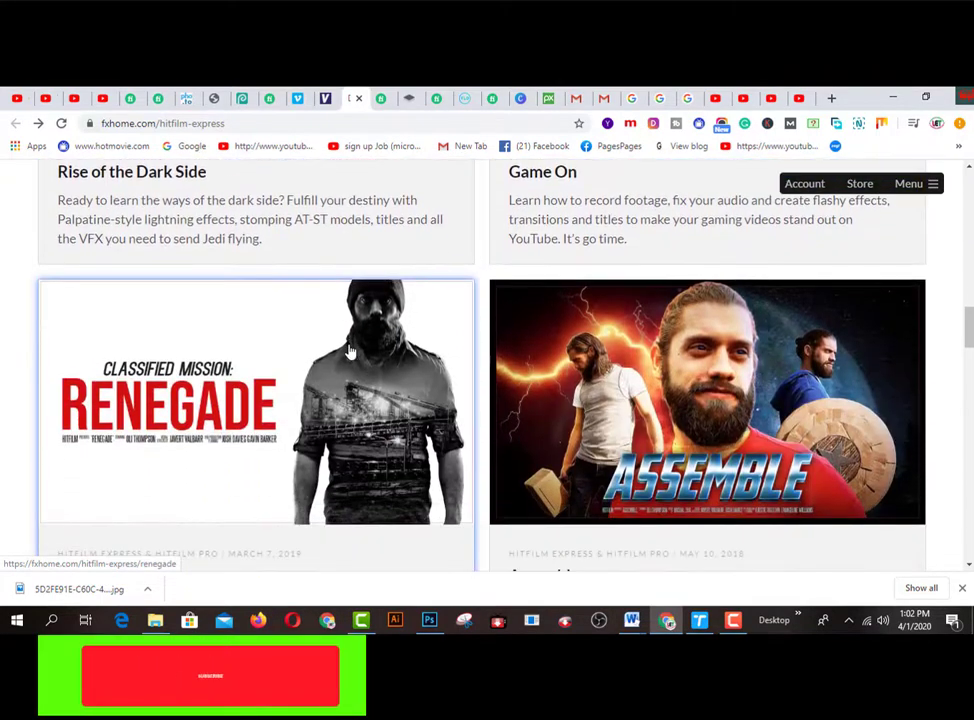
# Look over tutorial projects like Game On, Renegade and Halo Jump, returning to Rise of the Dark Side
pyautogui.scroll(1, 349, 350)
pyautogui.scroll(-4, 349, 350)
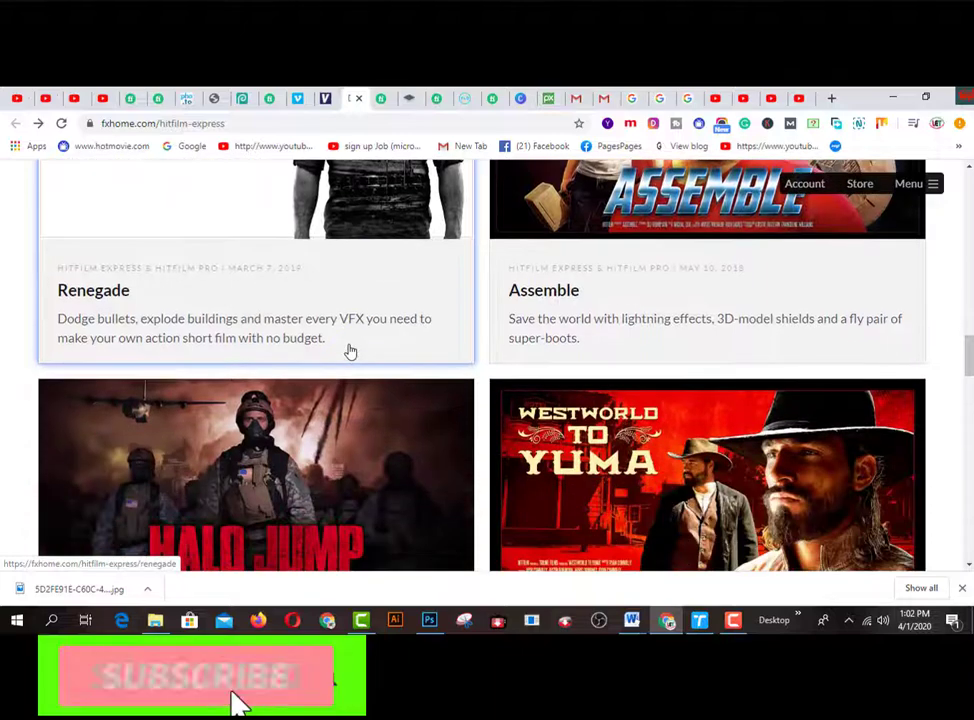
pyautogui.scroll(-6, 349, 350)
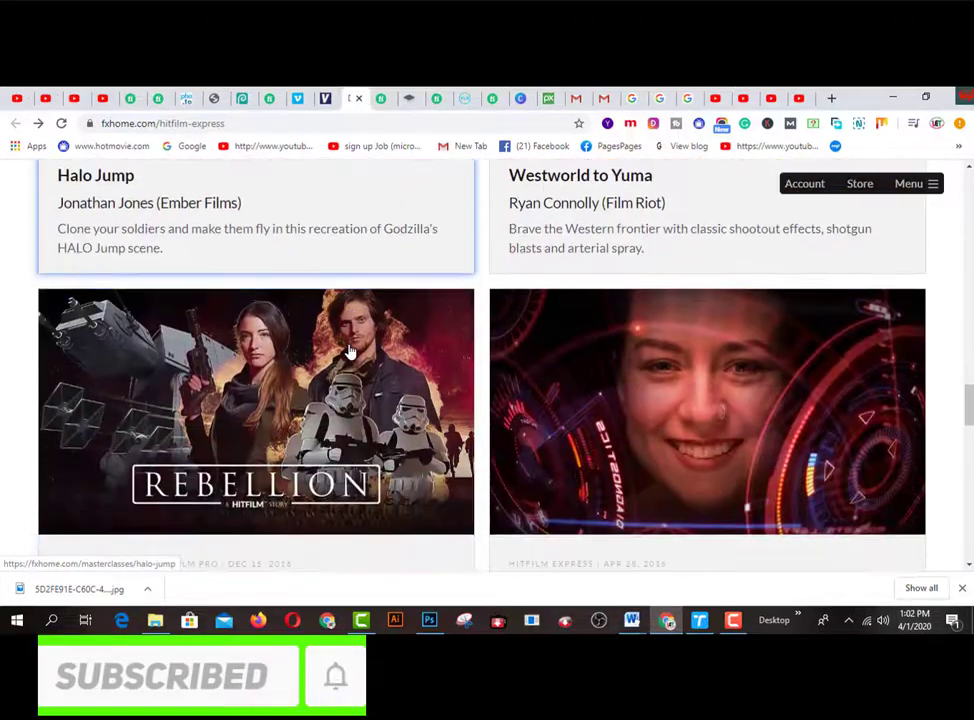
pyautogui.scroll(-5, 350, 352)
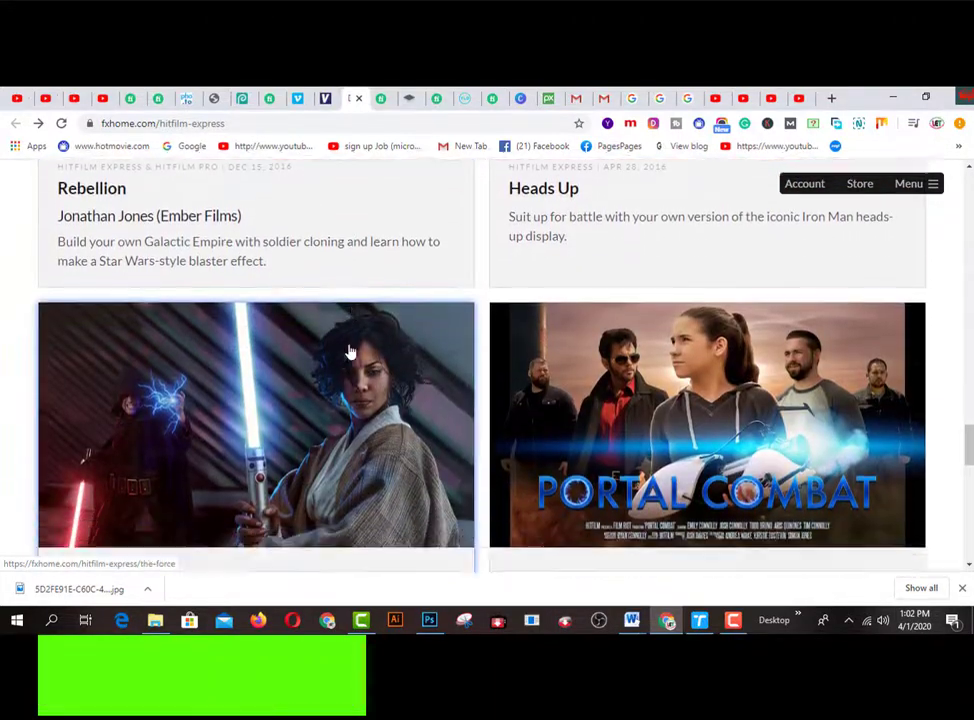
pyautogui.scroll(-2, 350, 352)
pyautogui.scroll(11, 350, 352)
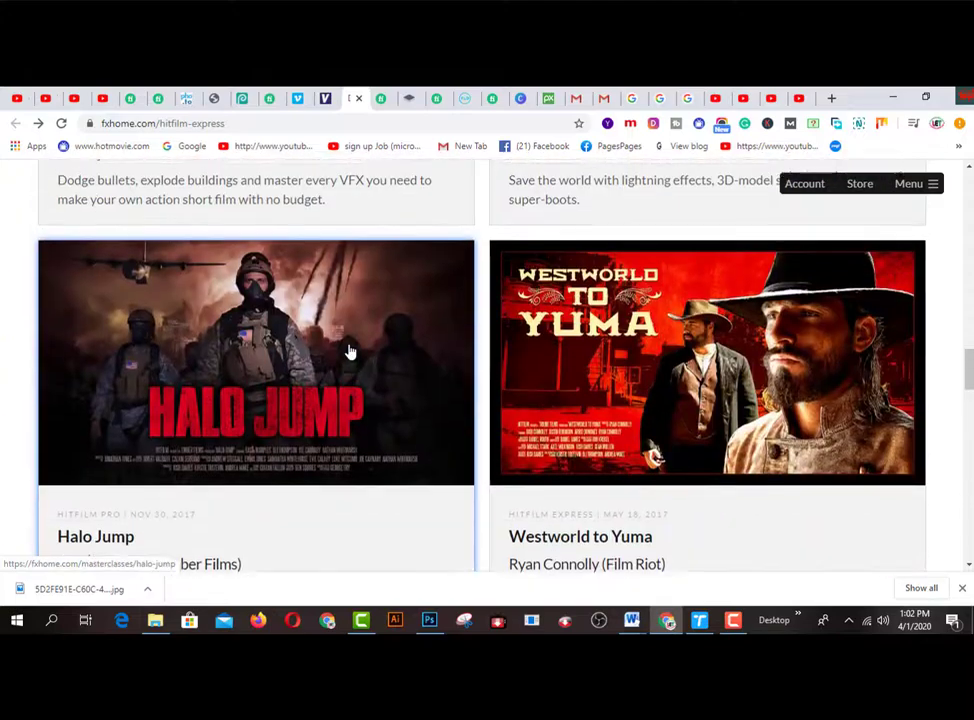
pyautogui.scroll(9, 350, 352)
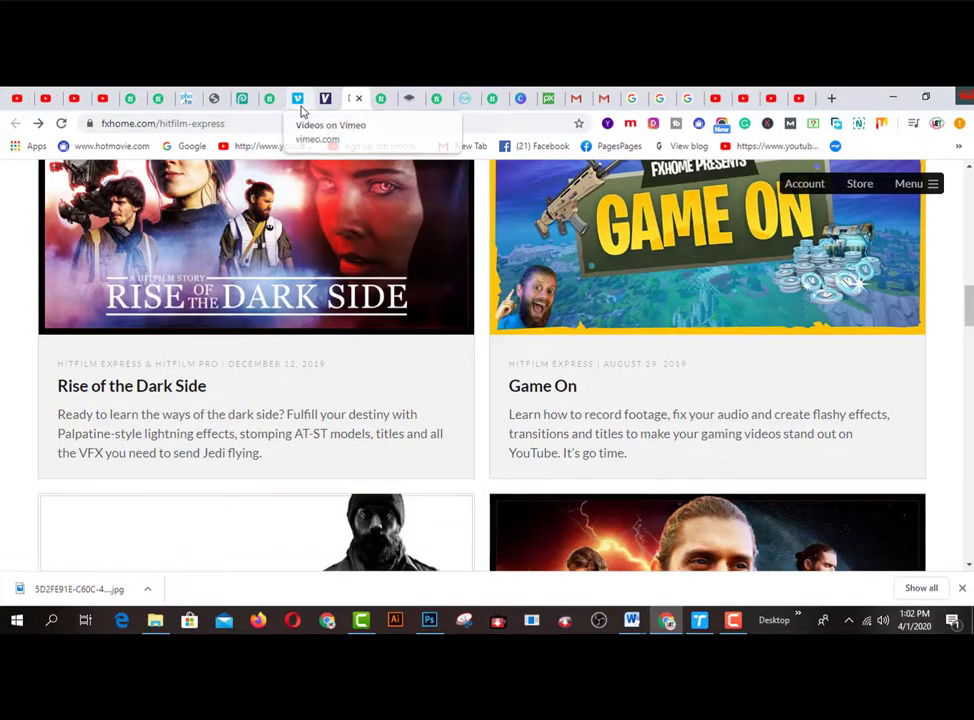
pyautogui.click(300, 104)
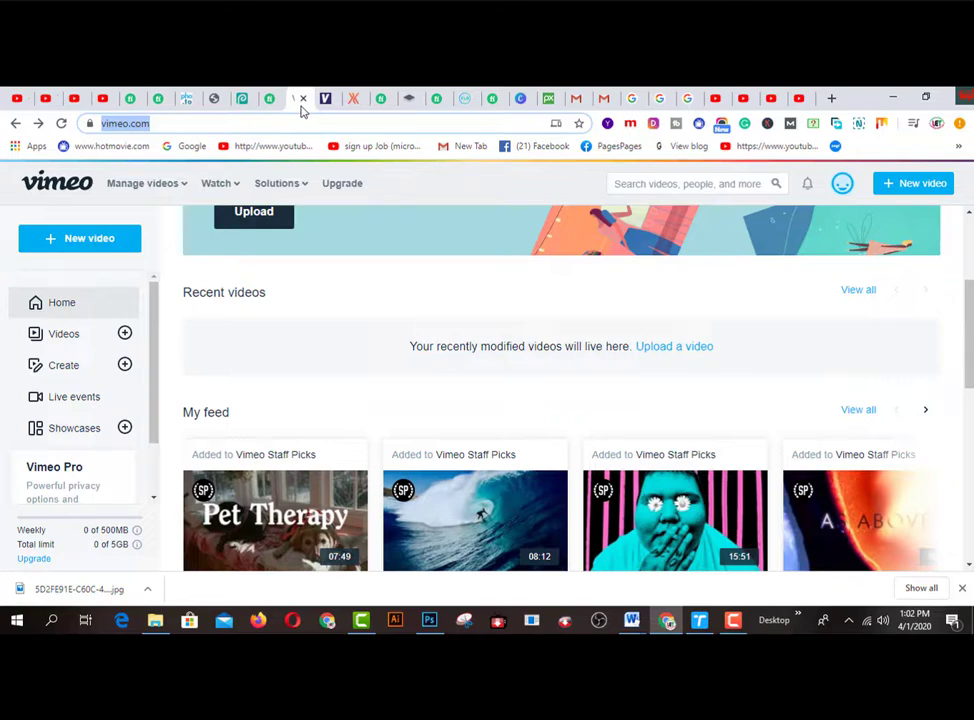
pyautogui.click(333, 100)
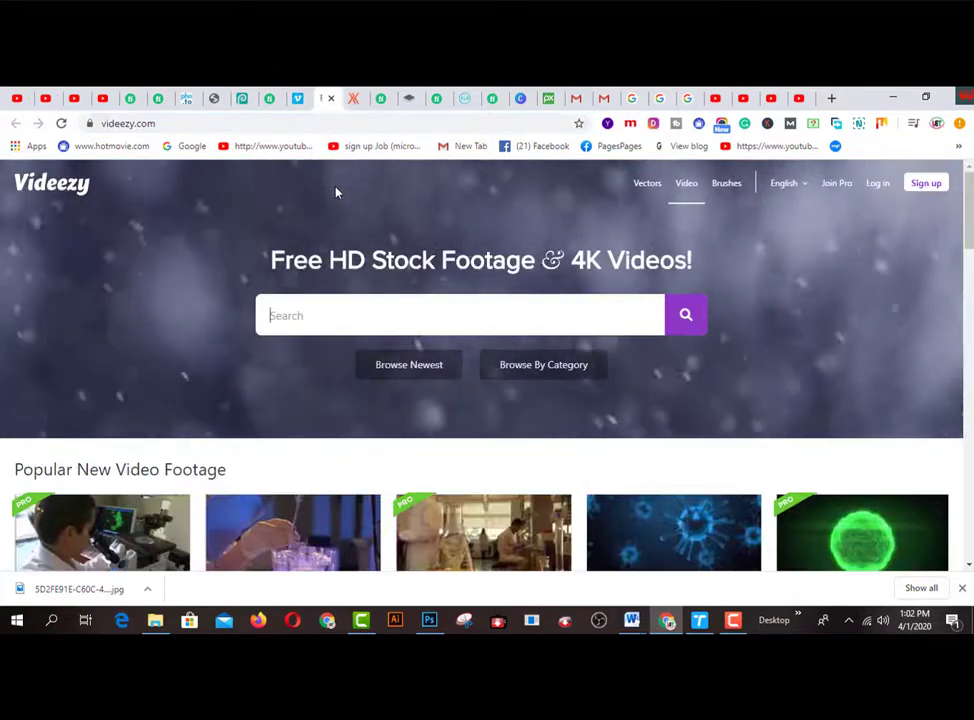
pyautogui.click(354, 99)
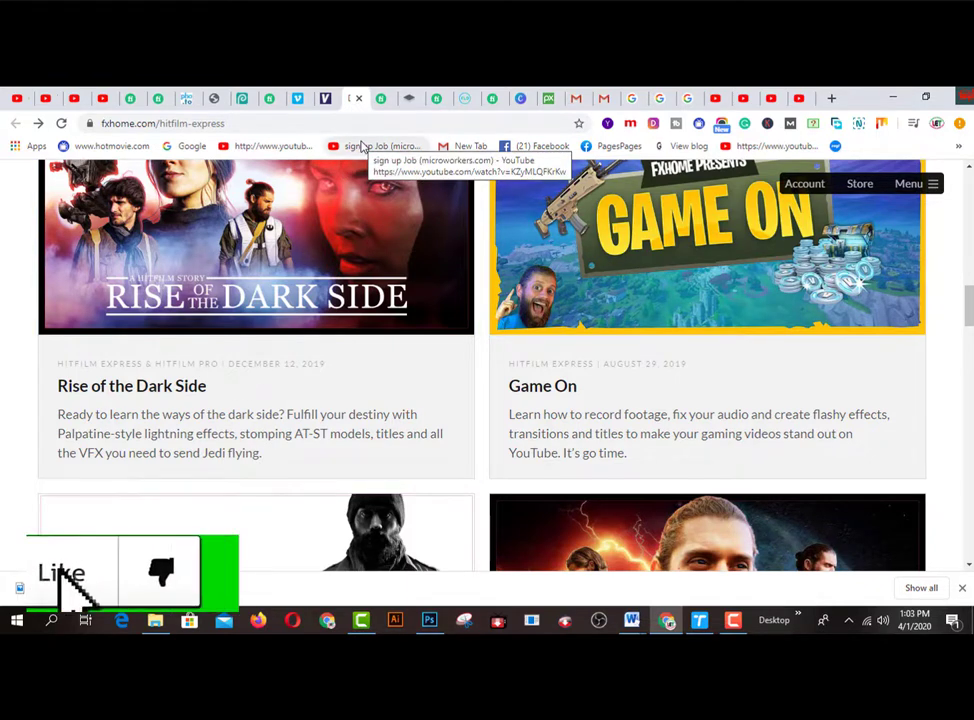
# Switch to Fiverr's Background removal results (23,892 services) and scroll through the $5 gigs and back up
pyautogui.click(380, 100)
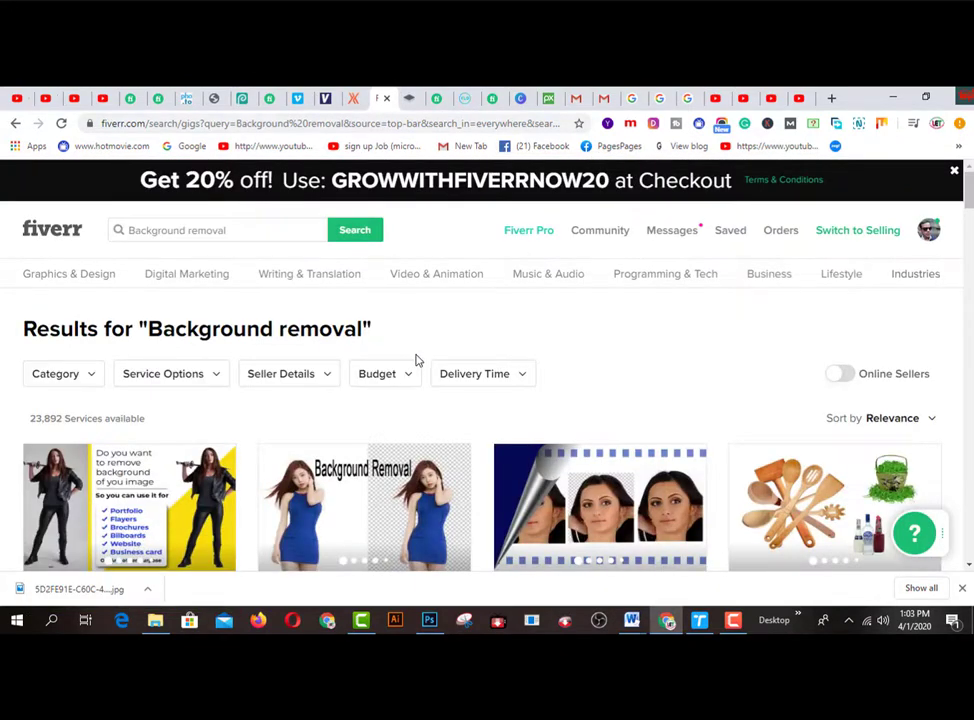
pyautogui.scroll(-2, 418, 361)
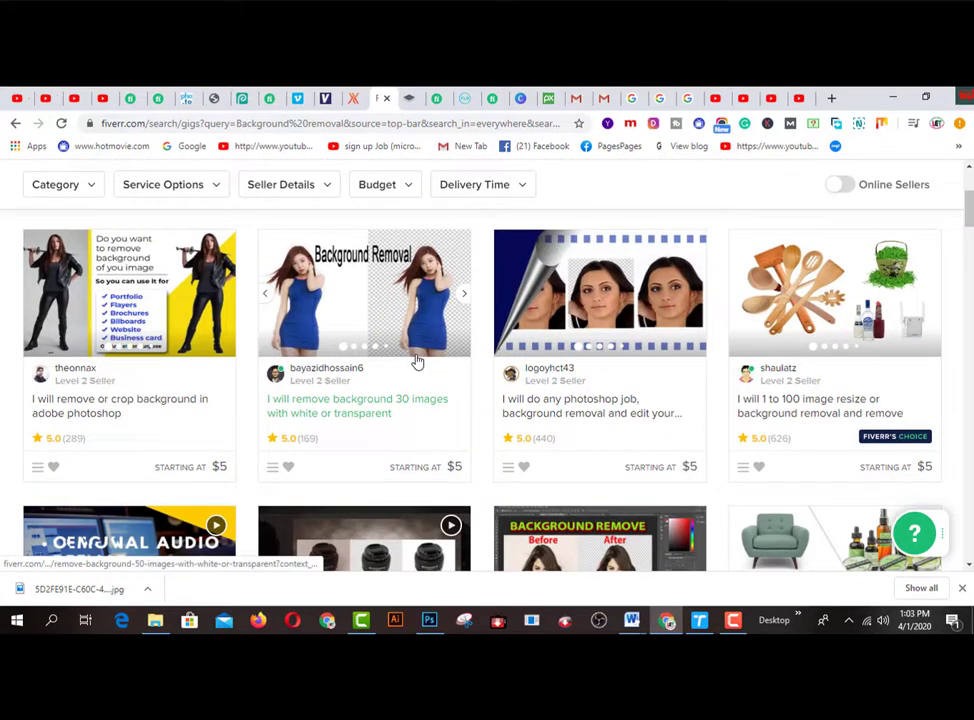
pyautogui.scroll(1, 418, 361)
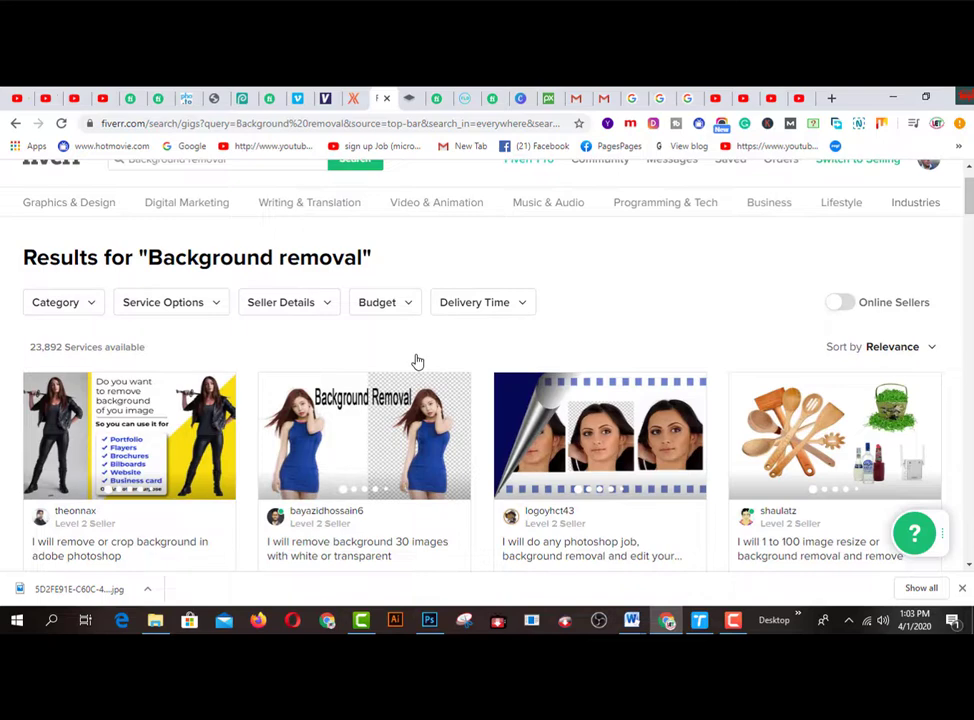
pyautogui.scroll(-1, 418, 361)
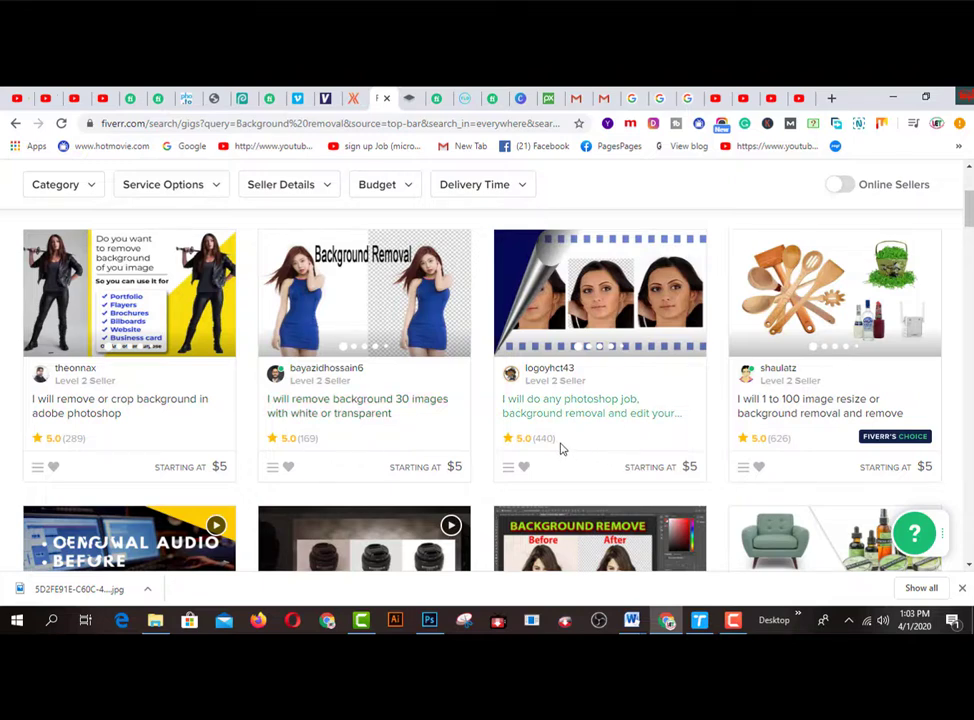
pyautogui.scroll(-3, 604, 363)
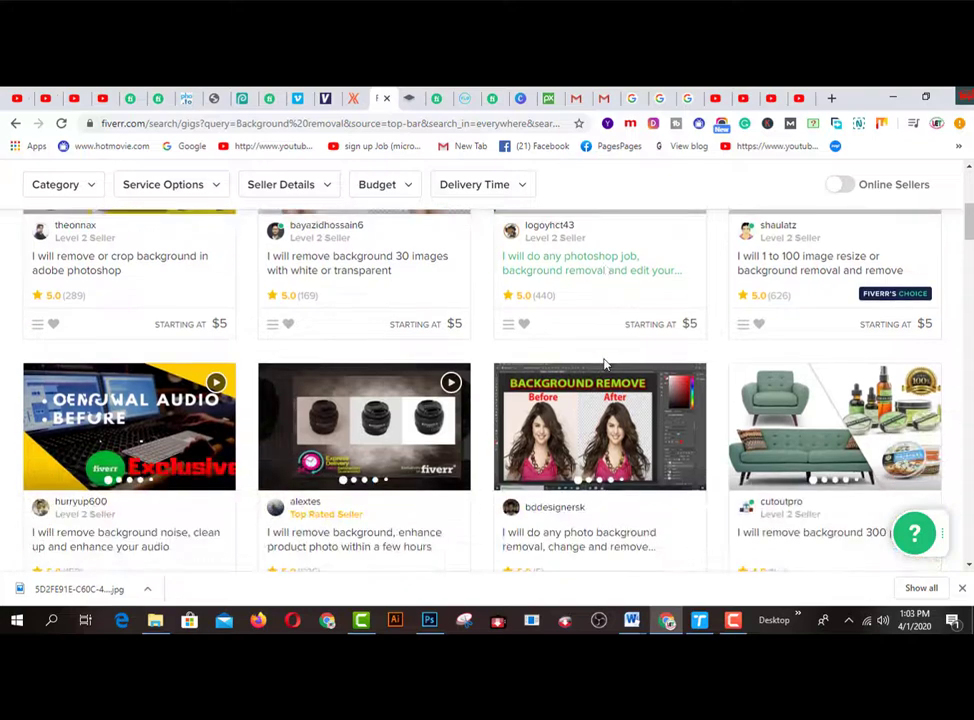
pyautogui.scroll(-1, 604, 365)
pyautogui.scroll(-3, 602, 368)
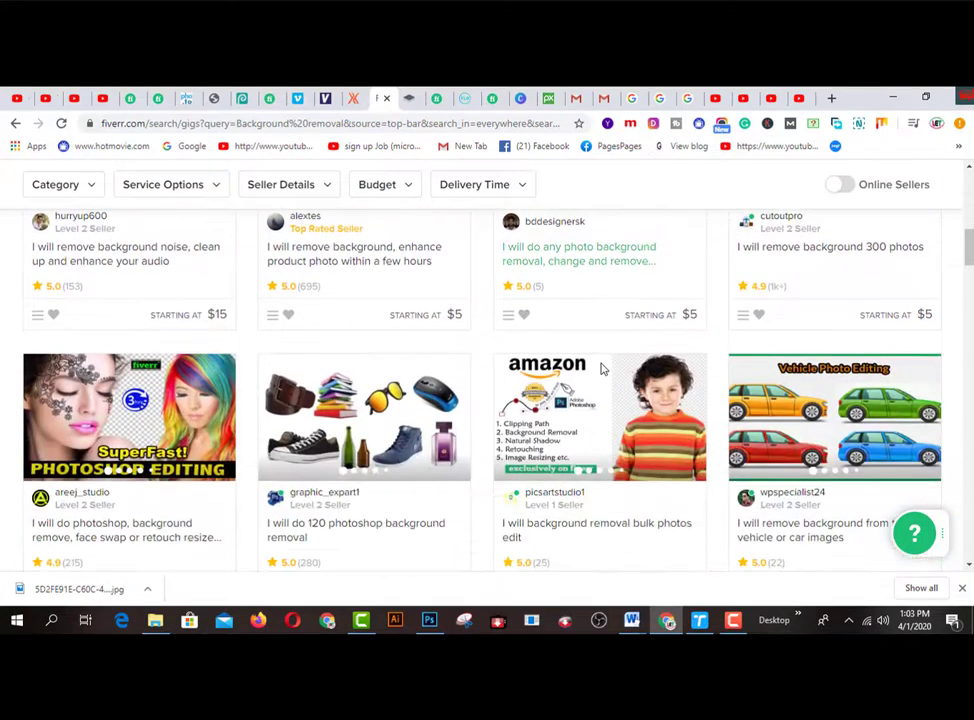
pyautogui.scroll(-2, 510, 390)
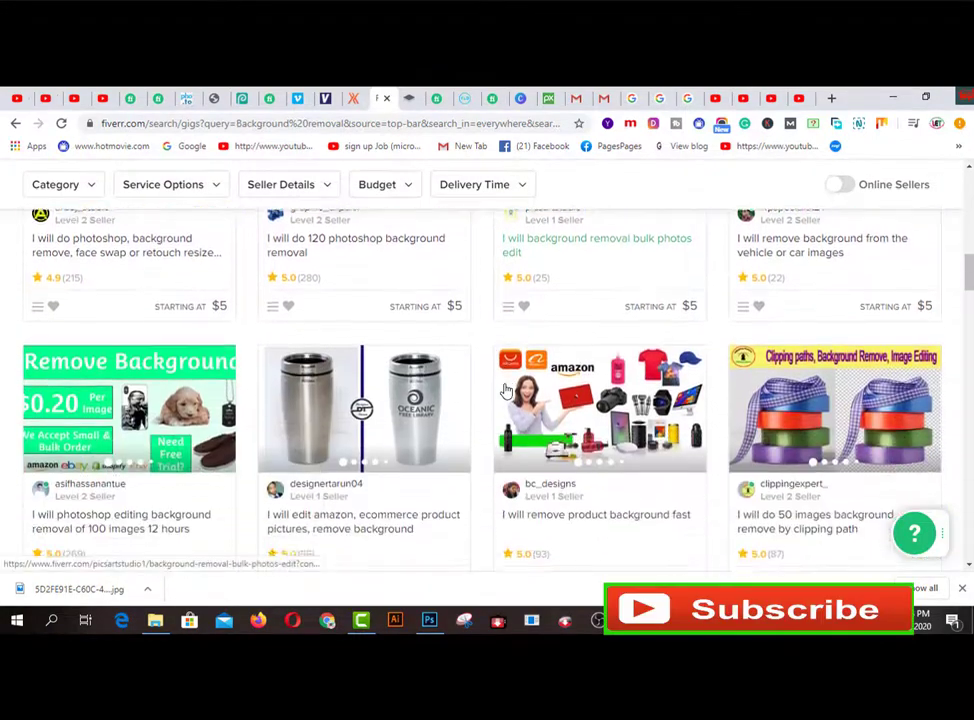
pyautogui.scroll(4, 483, 398)
pyautogui.scroll(3, 485, 401)
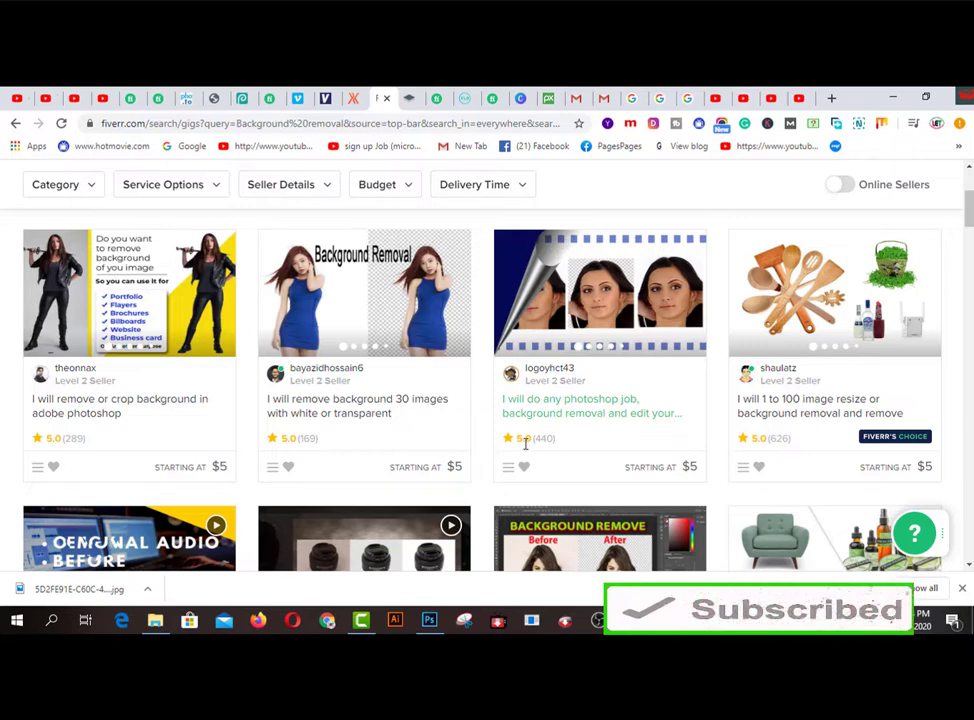
pyautogui.scroll(1, 525, 444)
pyautogui.scroll(2, 525, 444)
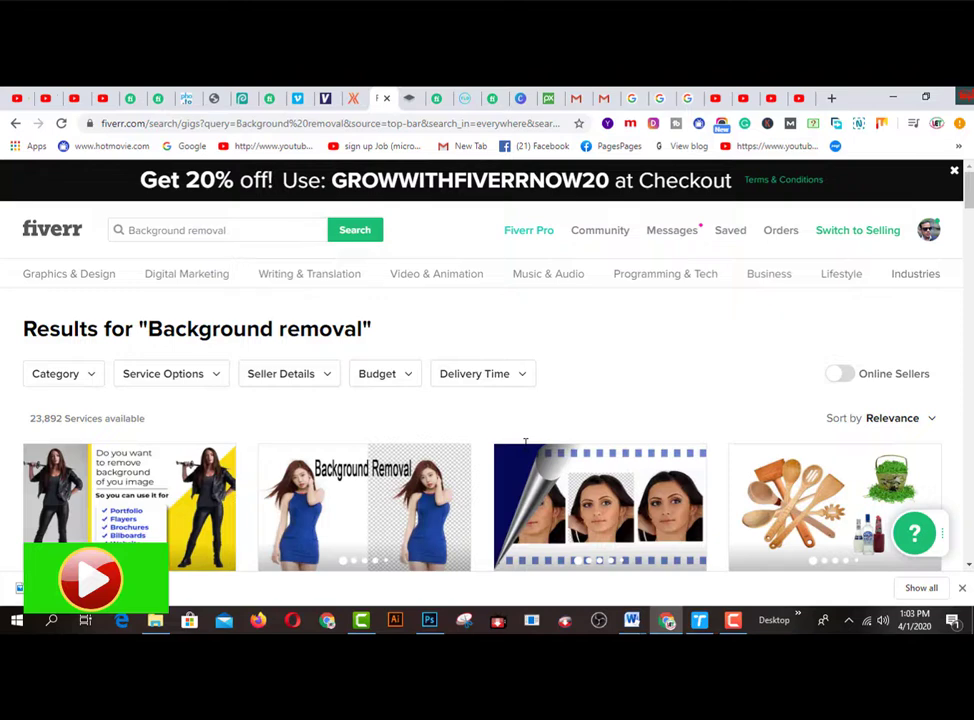
# Open the remove.bg upload page and scroll over it
pyautogui.click(411, 110)
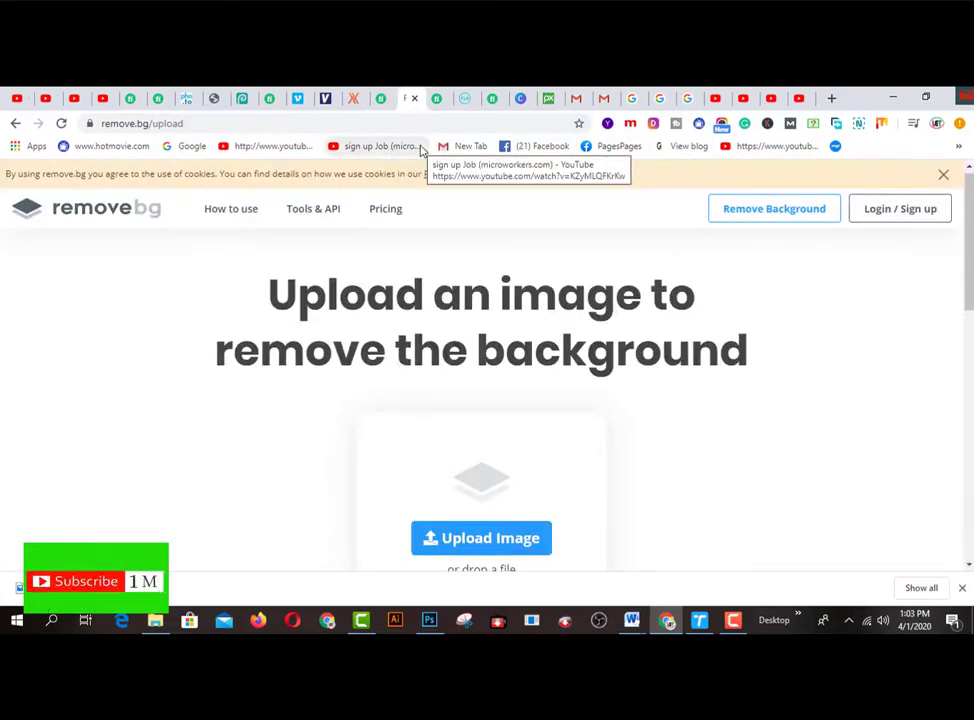
pyautogui.scroll(-2, 667, 468)
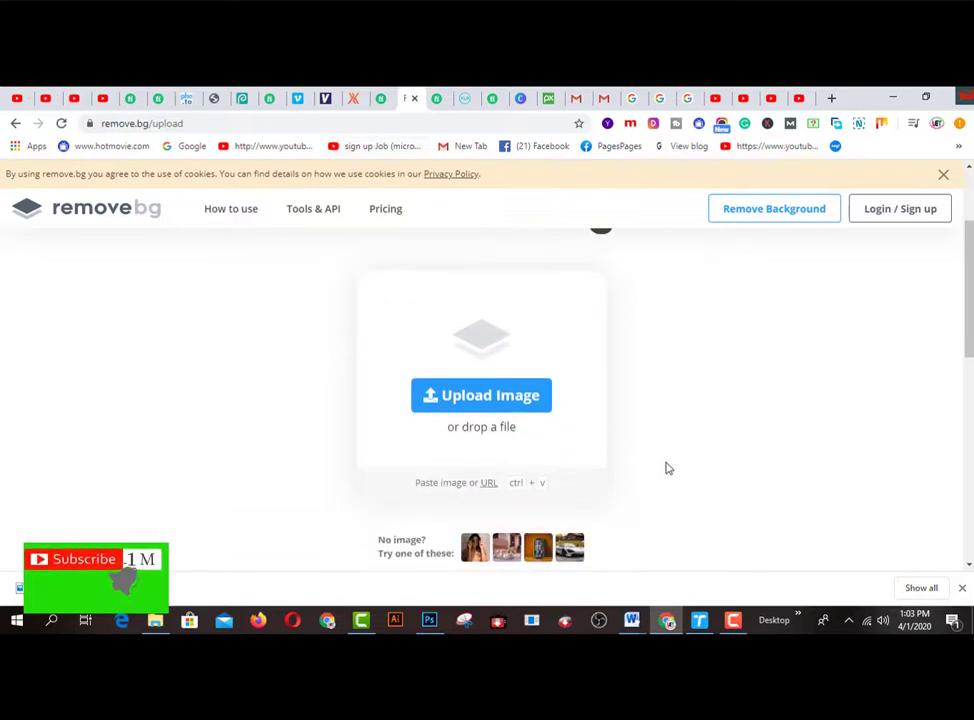
pyautogui.scroll(-2, 667, 468)
pyautogui.scroll(2, 667, 468)
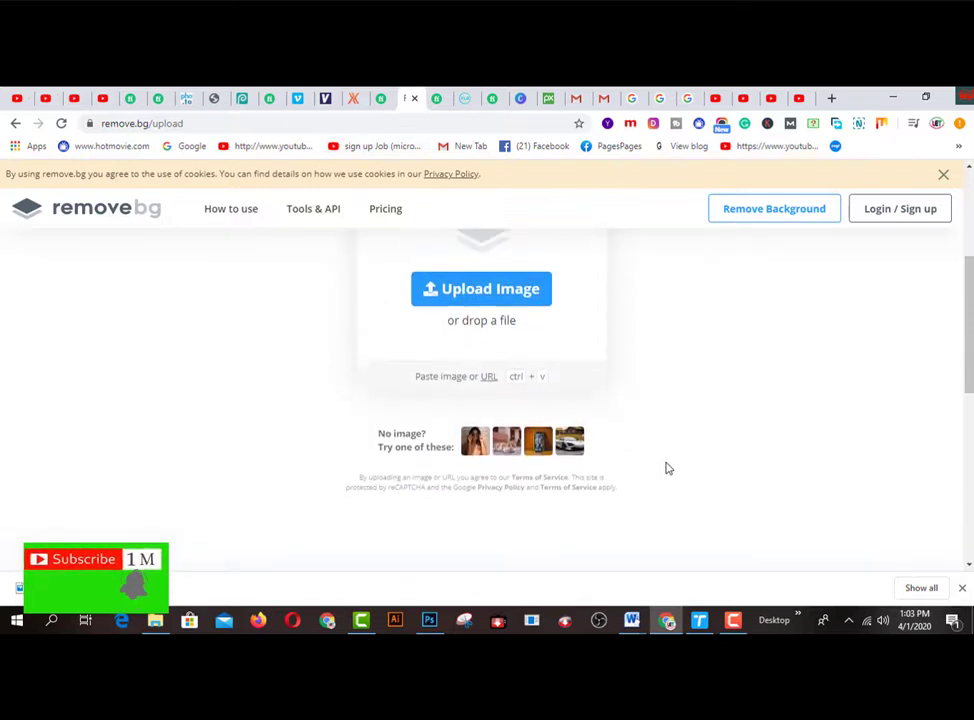
pyautogui.scroll(2, 662, 439)
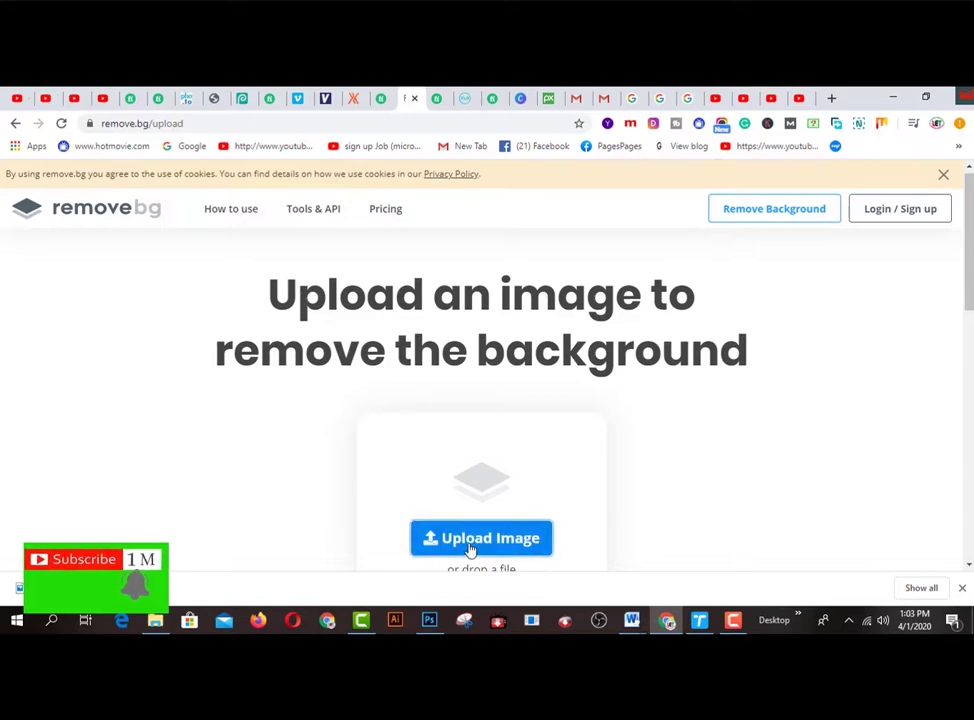
# Upload the portrait jpg from the Desktop to remove its background
pyautogui.click(470, 549)
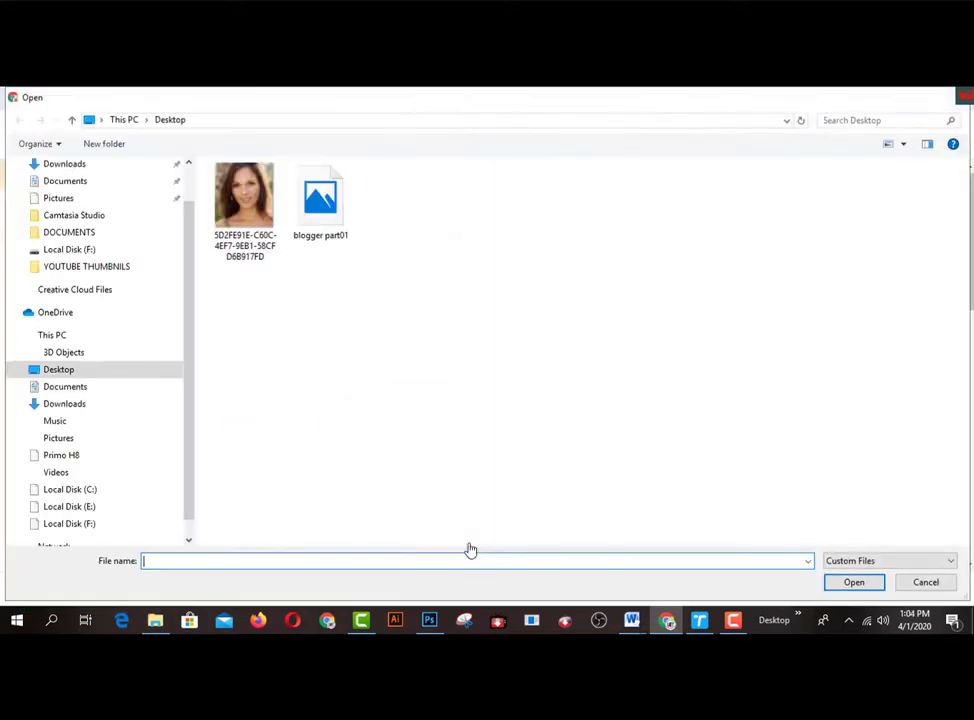
pyautogui.click(253, 215)
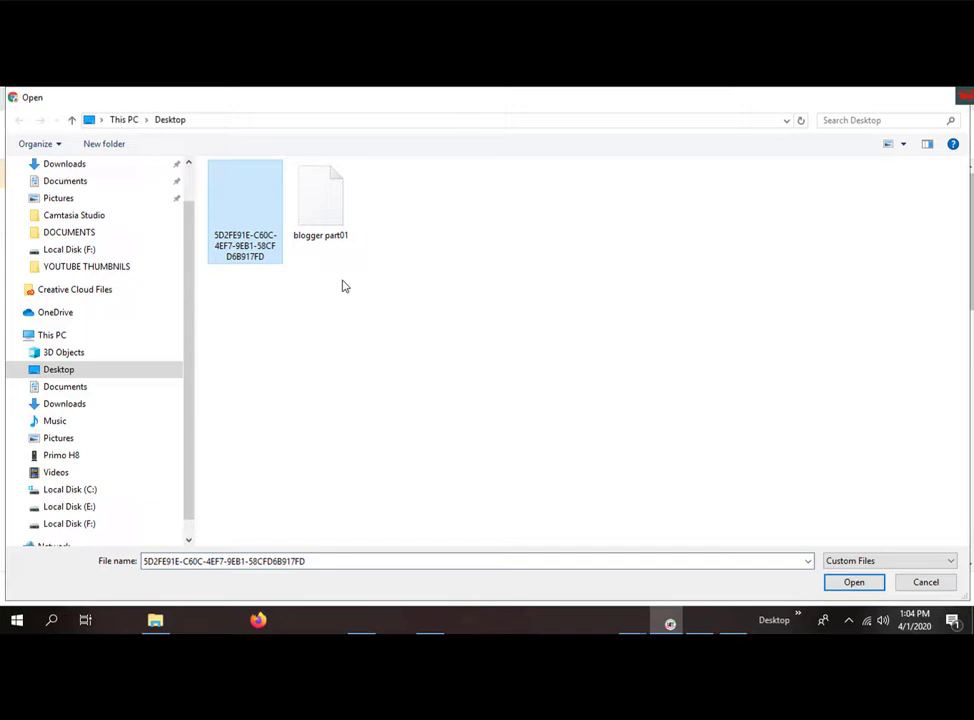
pyautogui.click(853, 583)
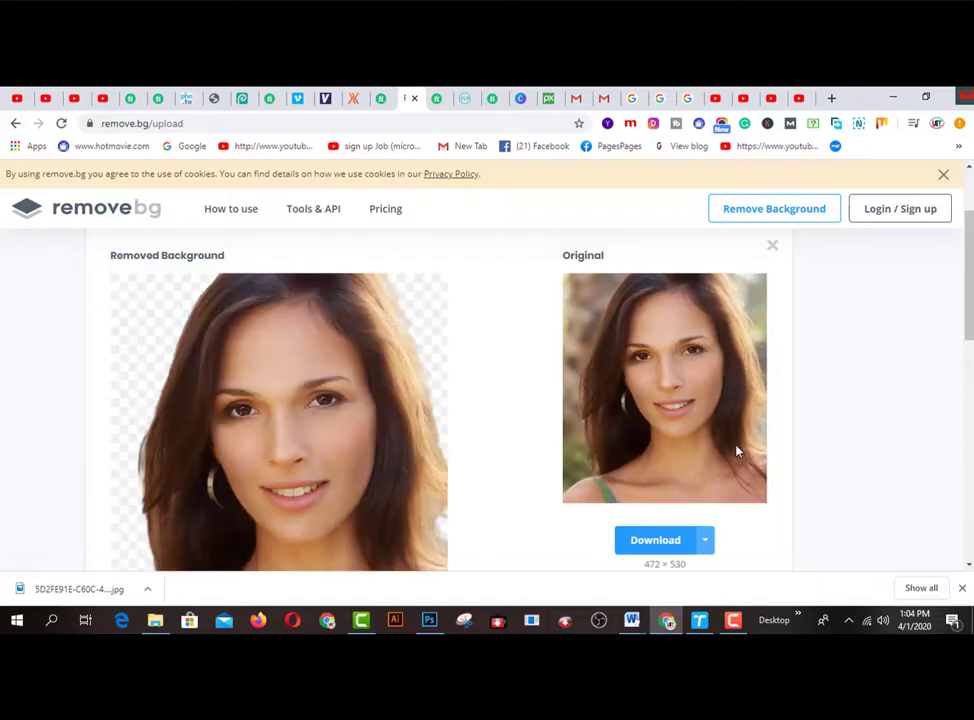
# Compare the remove.bg cut-out with the 472 × 530 original, then switch to Fiverr's Logo Design results
pyautogui.scroll(-1, 366, 440)
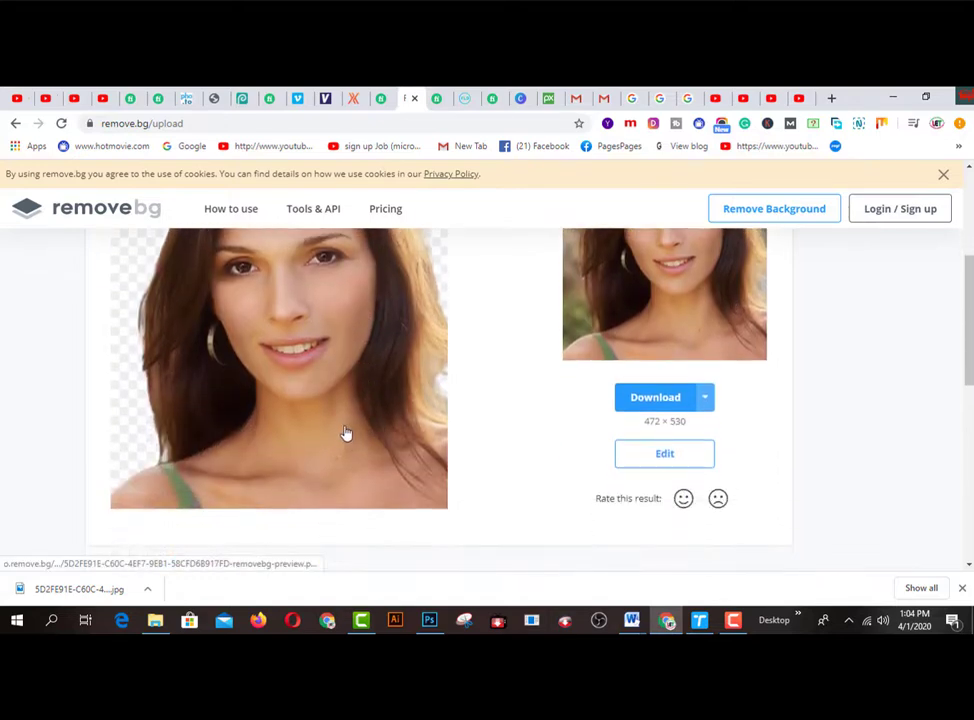
pyautogui.scroll(2, 352, 433)
pyautogui.scroll(-2, 352, 433)
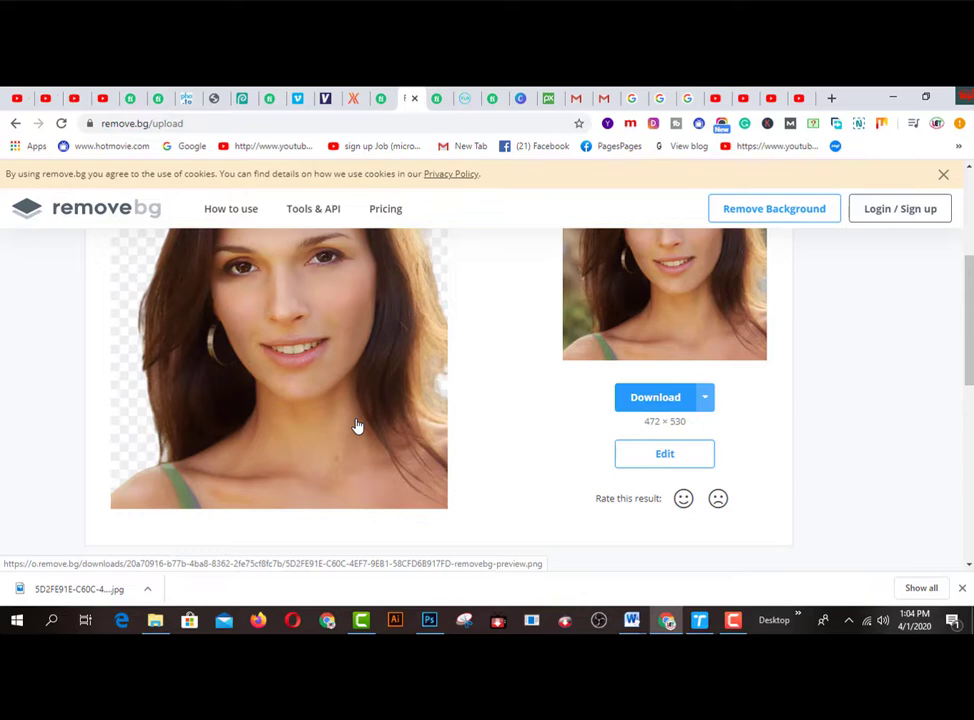
pyautogui.scroll(3, 357, 426)
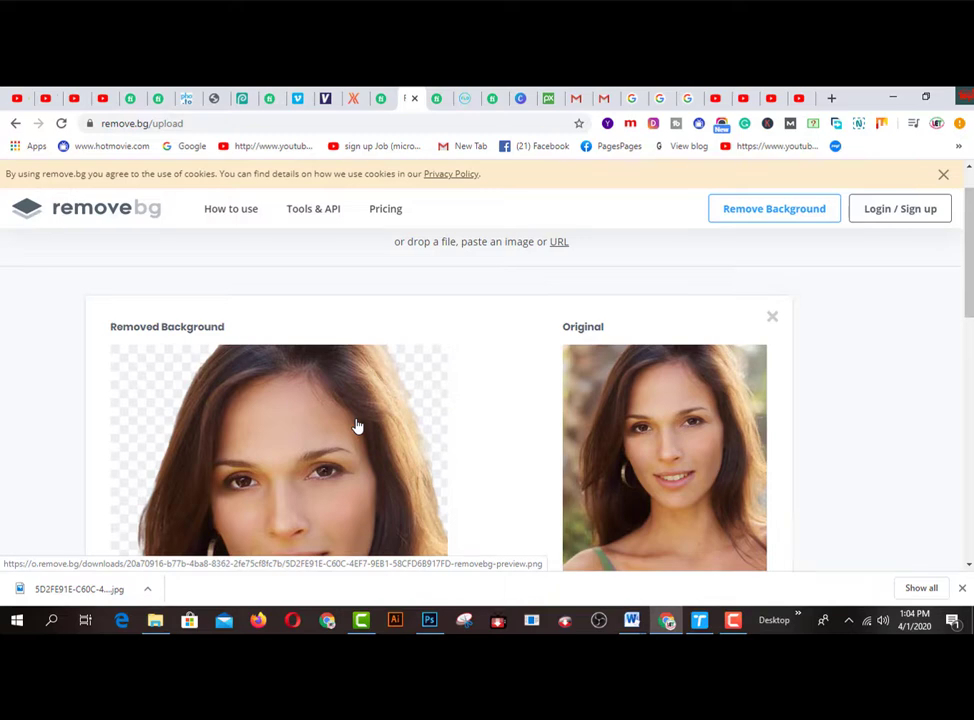
pyautogui.click(439, 100)
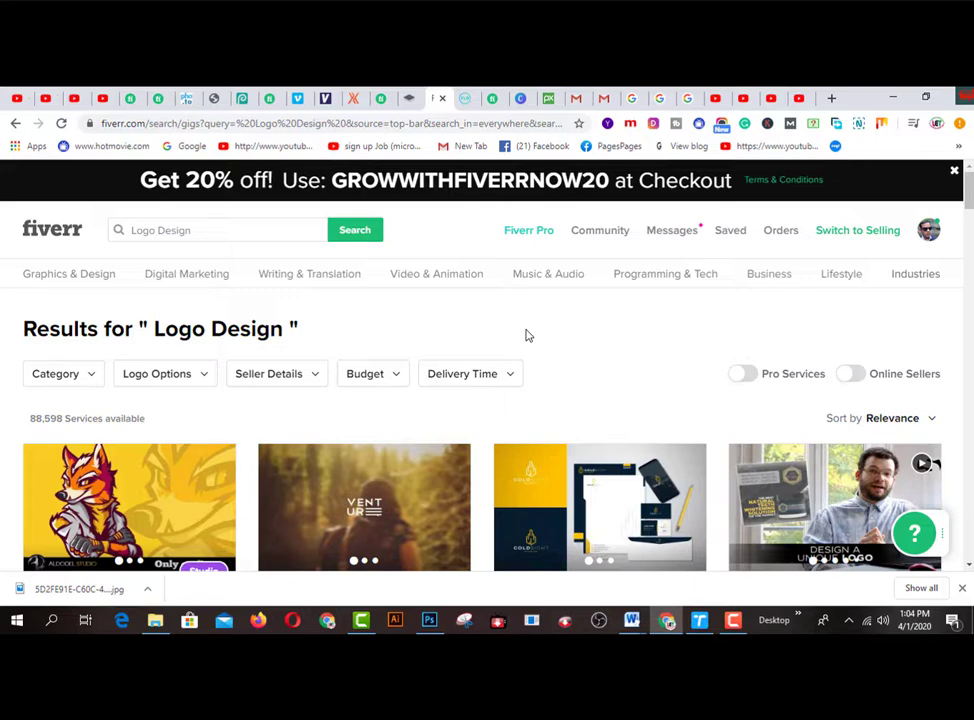
# Browse Fiverr's 88,598 Logo Design gigs and prices, then move to the freelogodesign.org tab
pyautogui.scroll(-3, 528, 336)
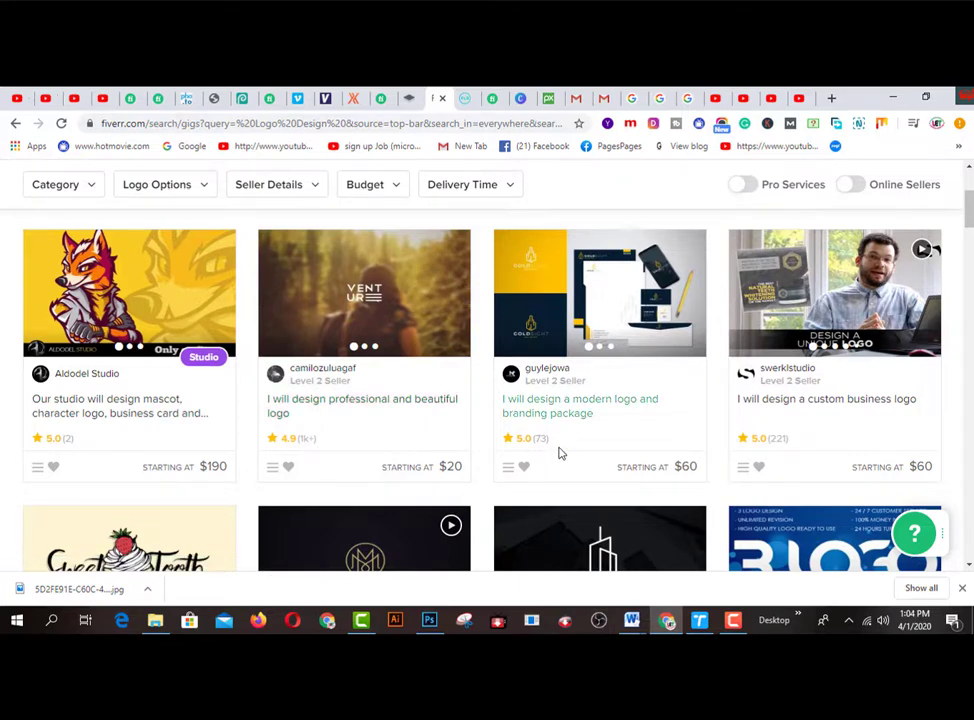
pyautogui.scroll(-1, 748, 404)
pyautogui.scroll(1, 798, 436)
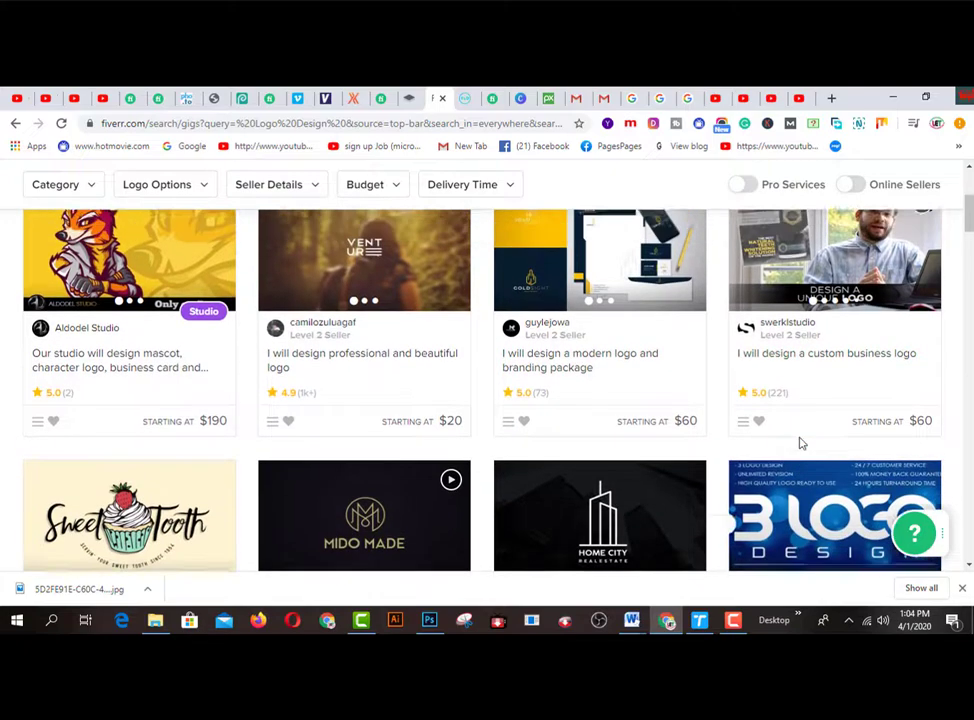
pyautogui.scroll(-5, 745, 437)
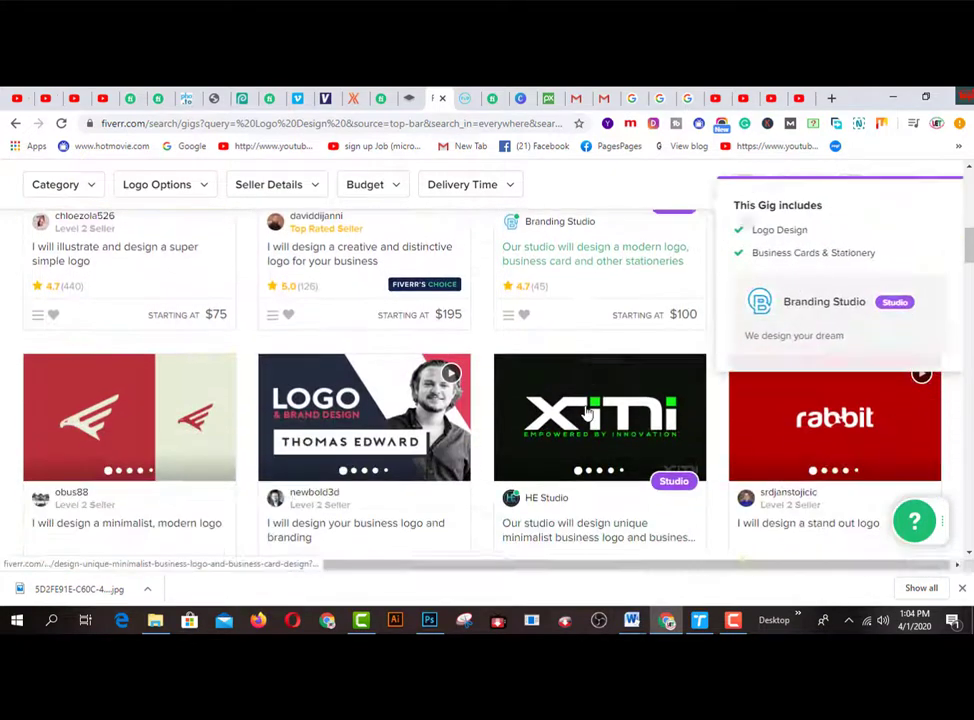
pyautogui.scroll(-7, 587, 412)
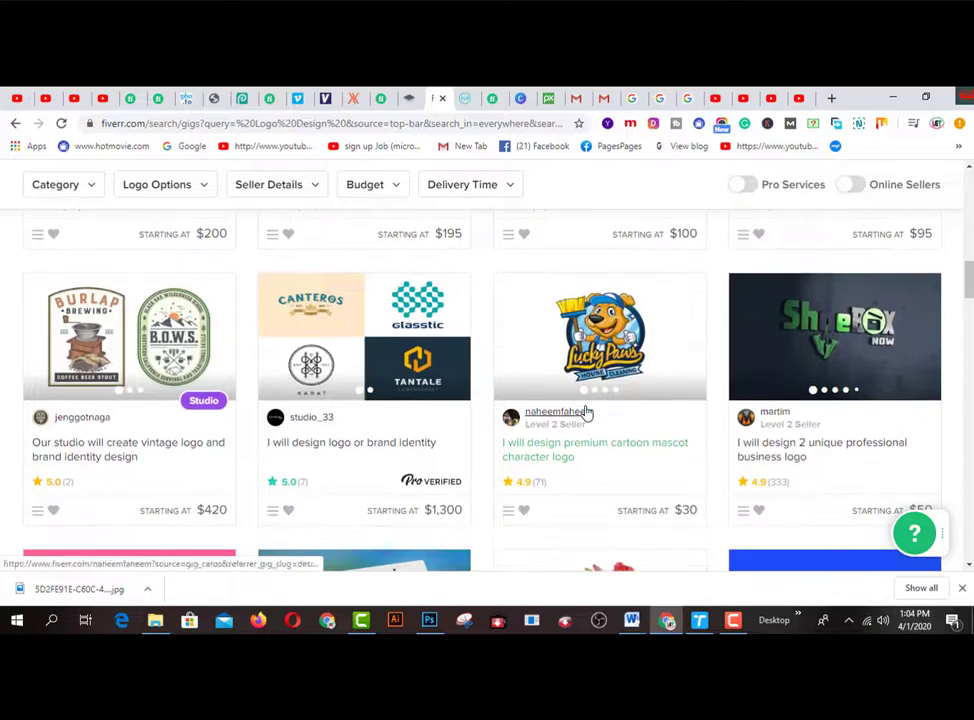
pyautogui.scroll(7, 587, 412)
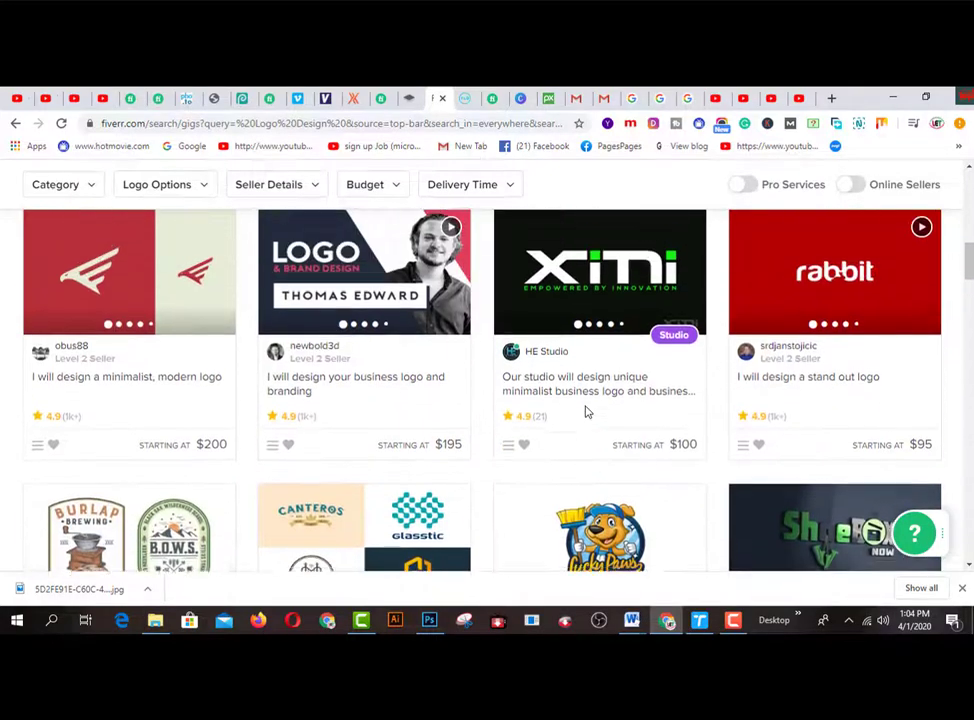
pyautogui.scroll(3, 587, 412)
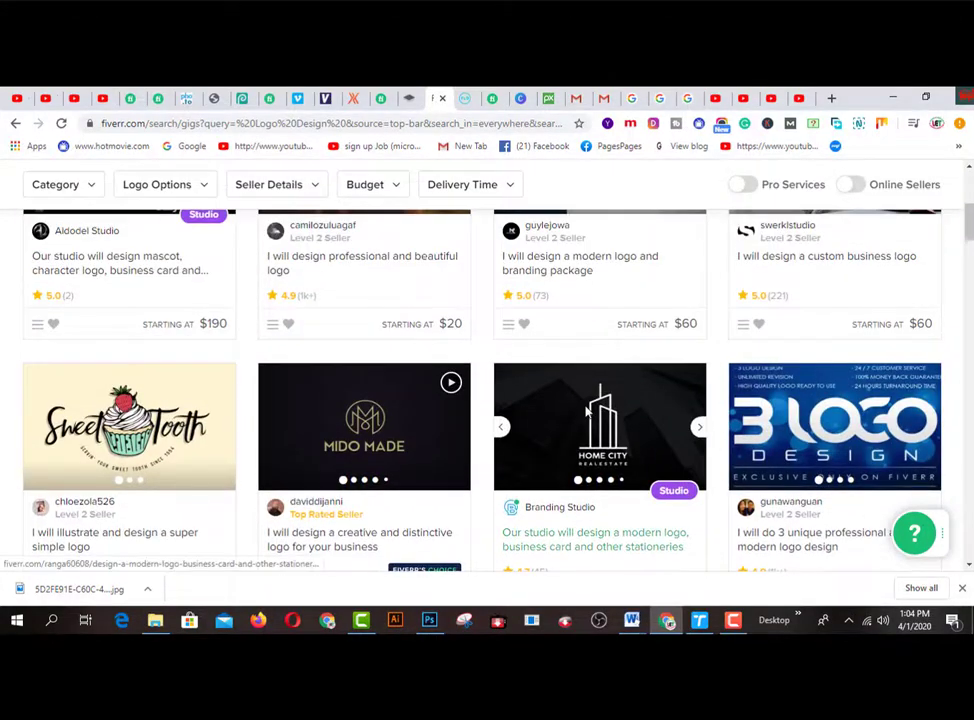
pyautogui.scroll(3, 587, 412)
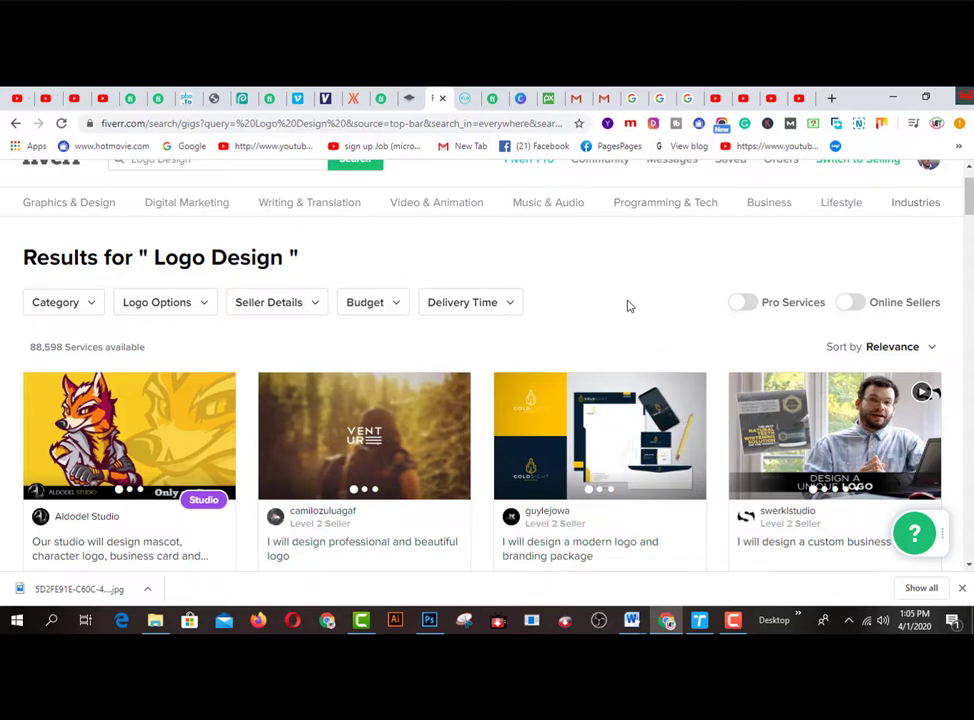
pyautogui.scroll(2, 597, 304)
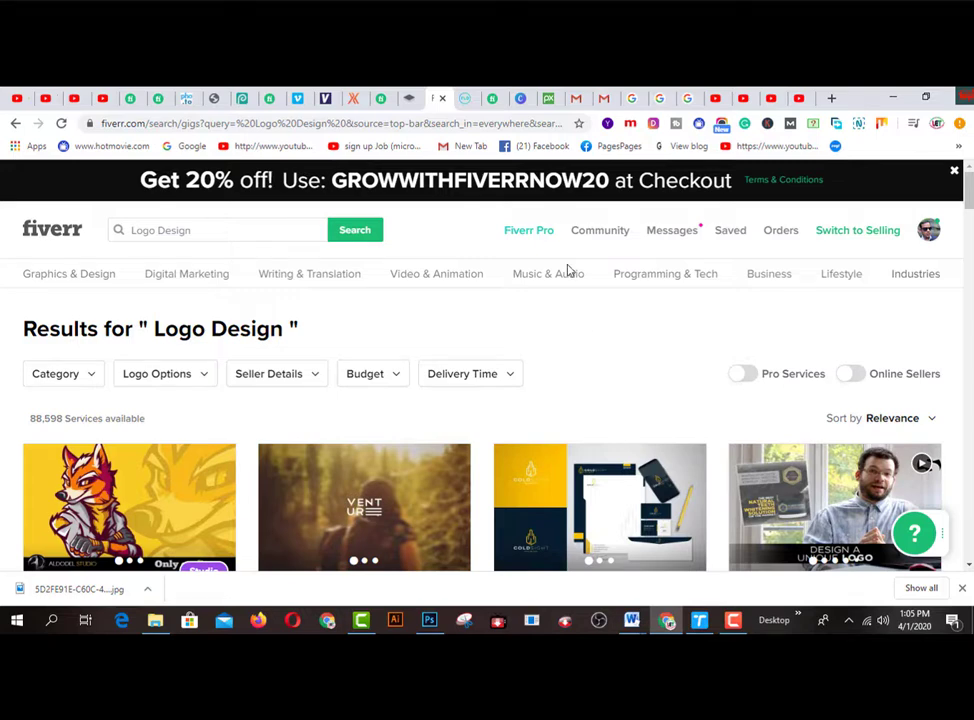
pyautogui.click(465, 99)
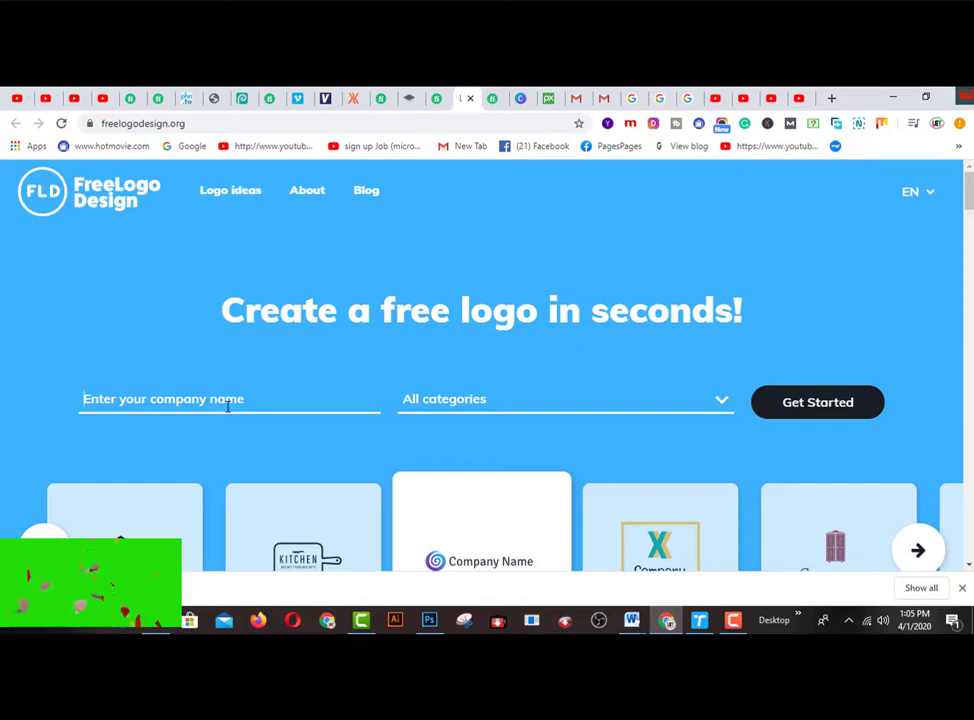
# Enter 'learning & earning tube' as the company name, choose Education, and load logo suggestions
pyautogui.write('learning & earning tube')
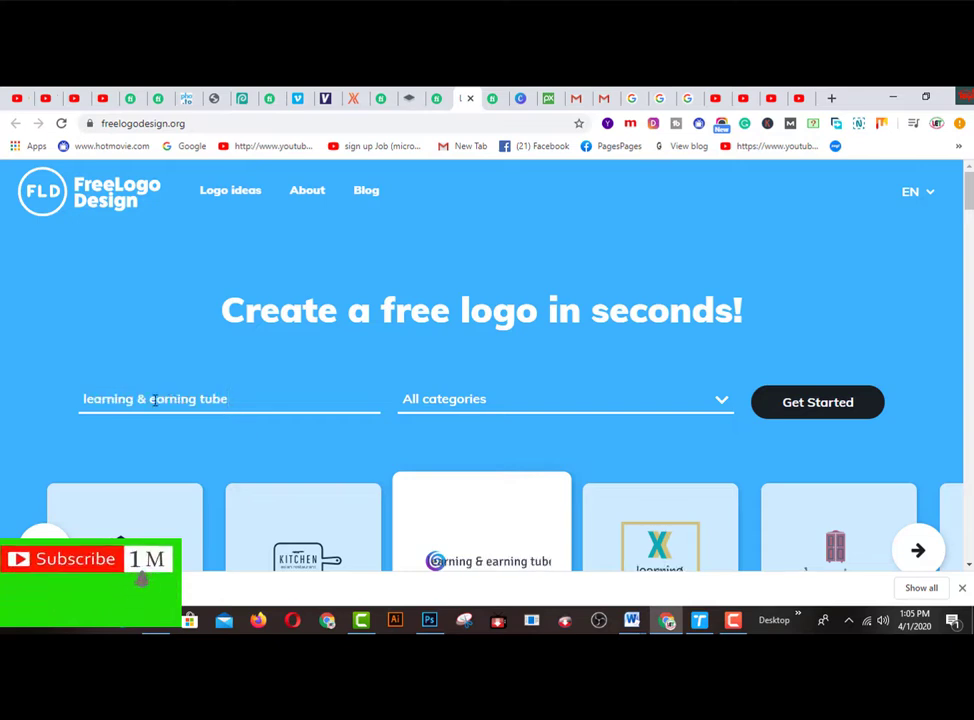
pyautogui.click(560, 413)
pyautogui.scroll(-1, 505, 350)
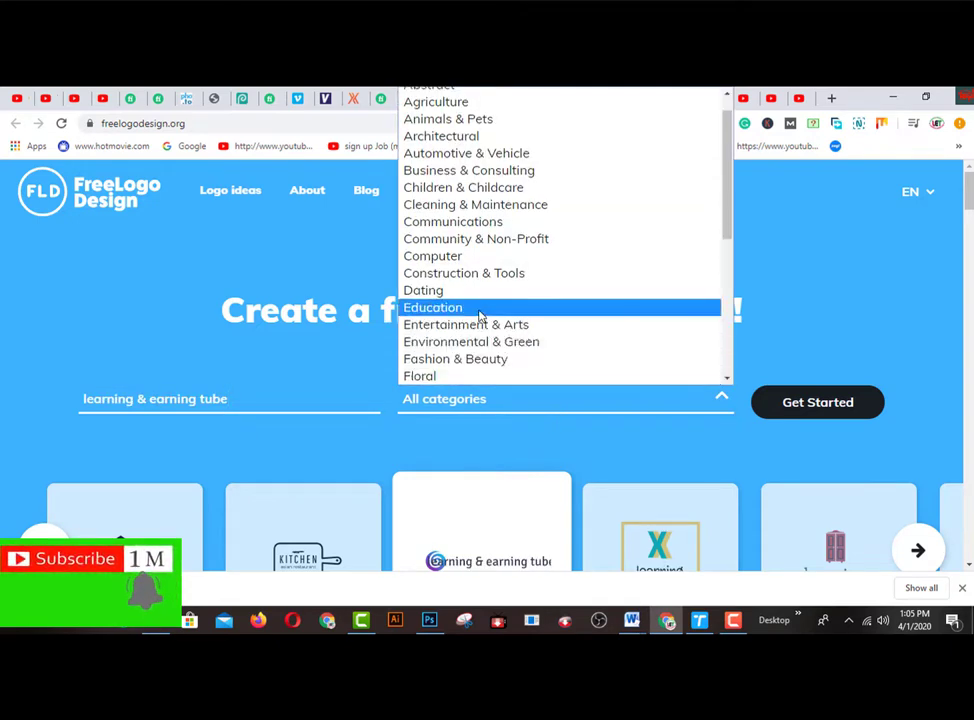
pyautogui.click(480, 310)
pyautogui.scroll(-1, 505, 440)
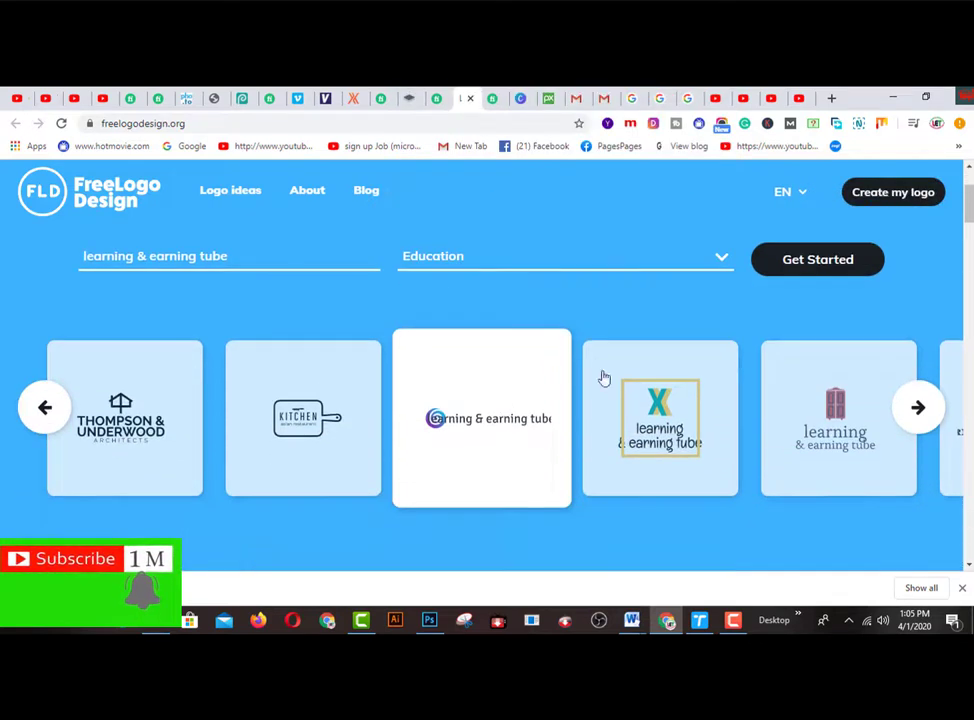
pyautogui.click(811, 259)
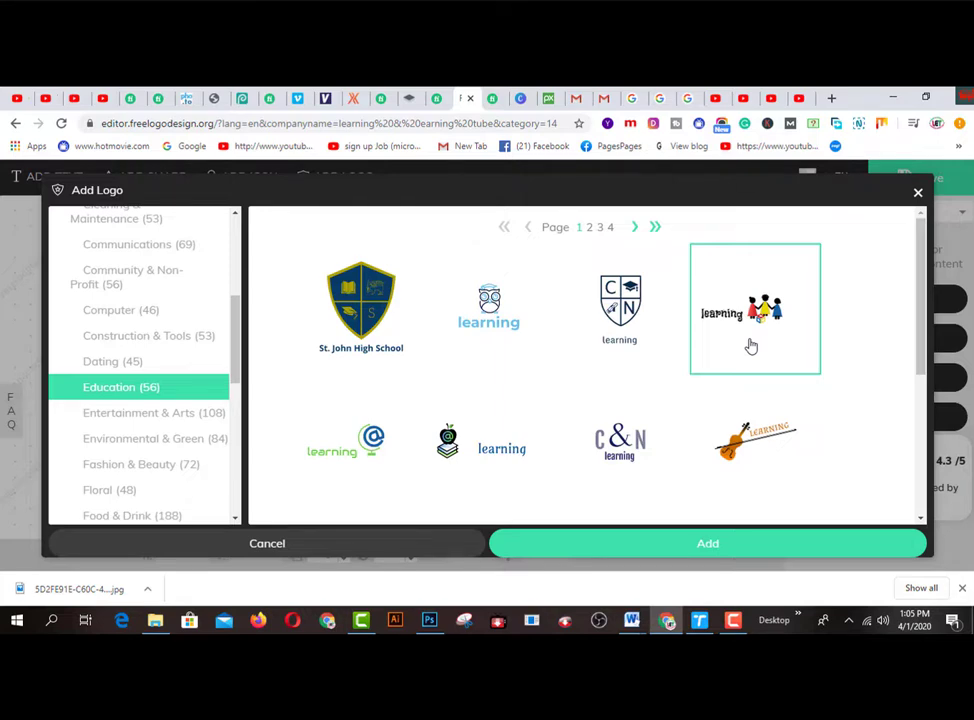
# Add the black guitar-headstock 'learning' logo from page 2 of Education templates to the canvas
pyautogui.scroll(-5, 751, 346)
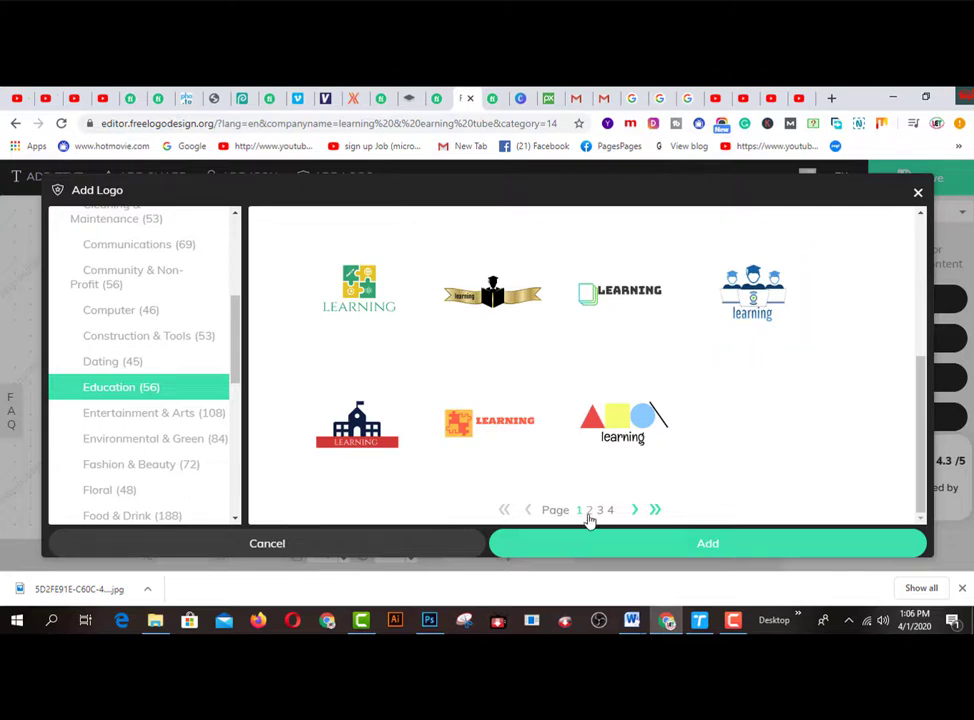
pyautogui.click(589, 511)
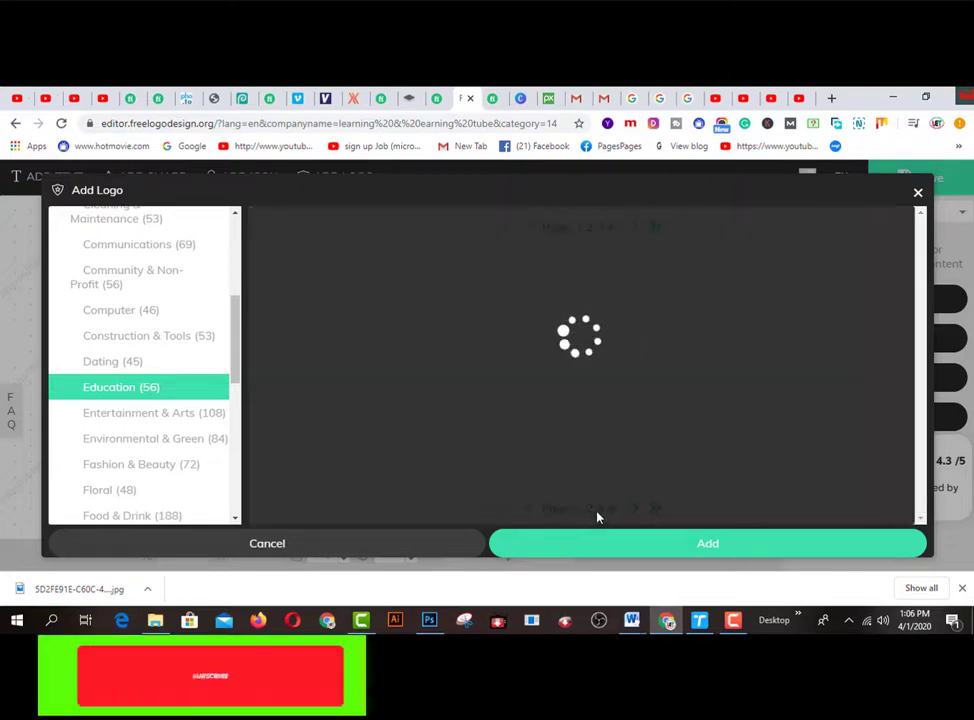
pyautogui.scroll(-3, 659, 457)
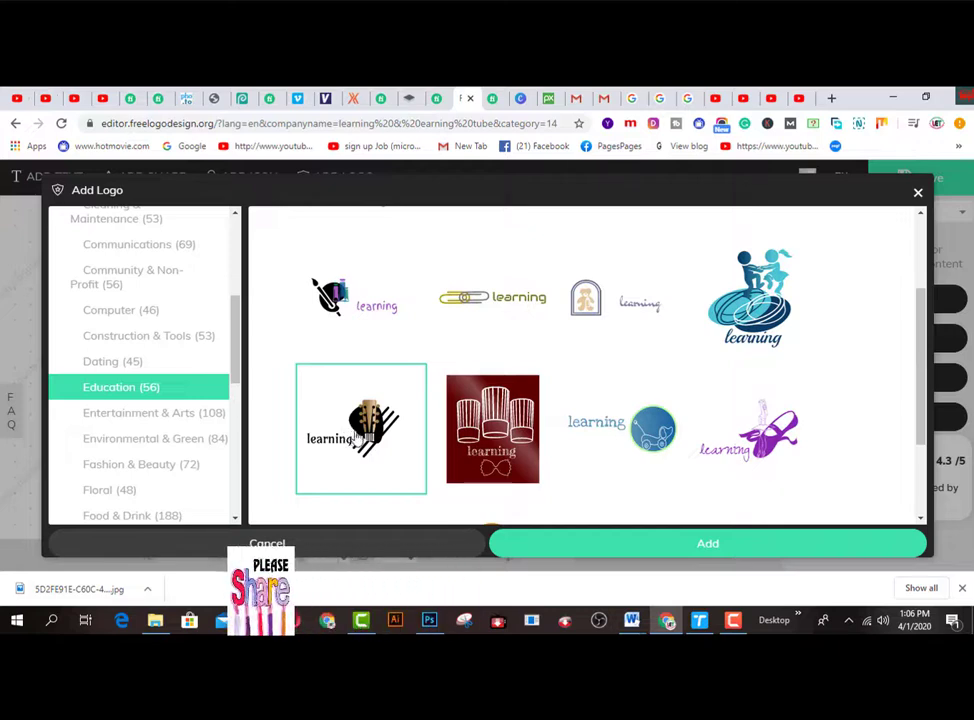
pyautogui.click(699, 546)
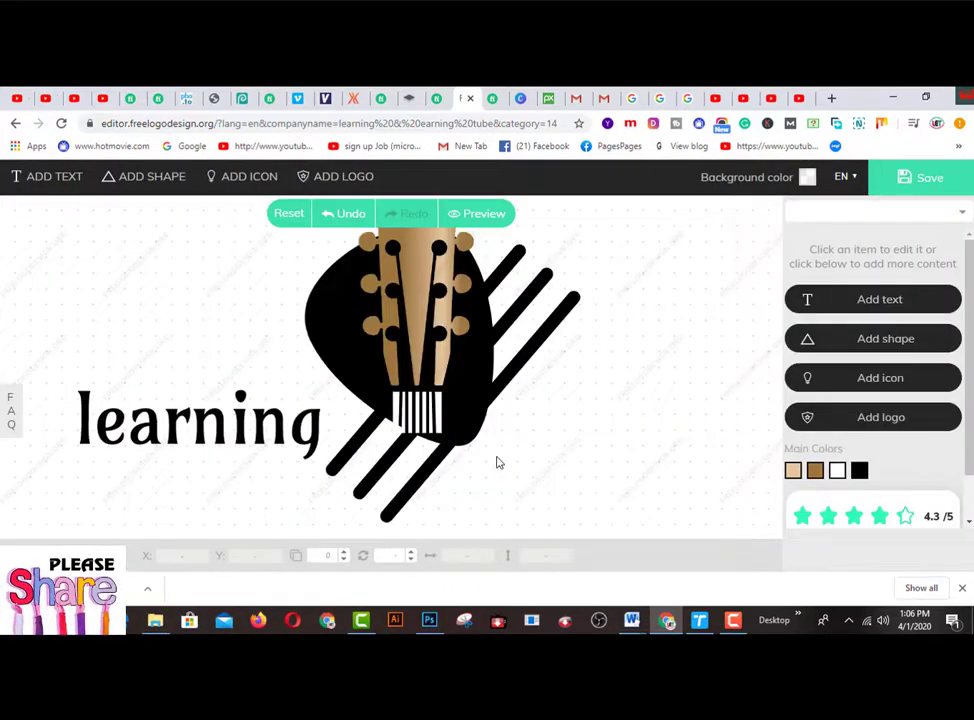
# Add a New Text box to the guitar logo, closing the shape and logo-idea libraries unused
pyautogui.click(52, 184)
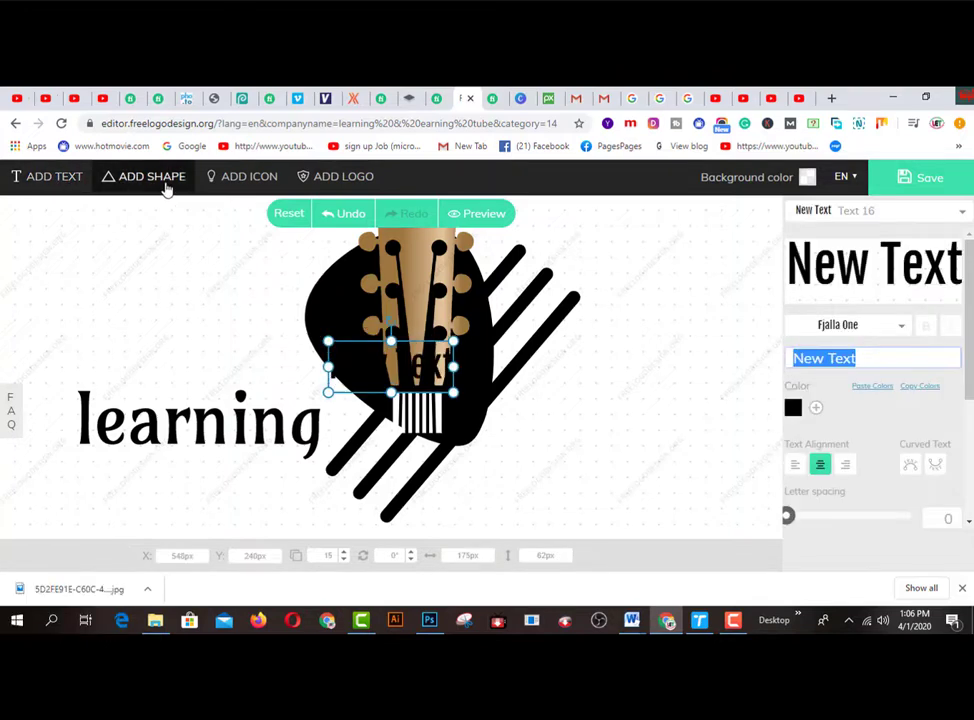
pyautogui.click(166, 186)
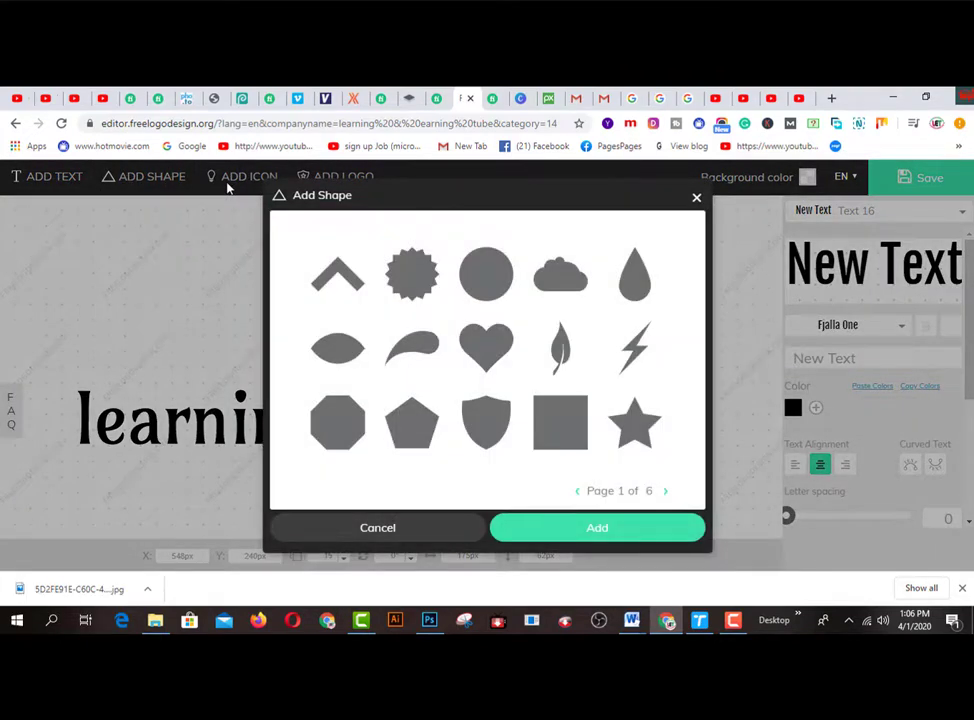
pyautogui.click(428, 526)
pyautogui.click(331, 184)
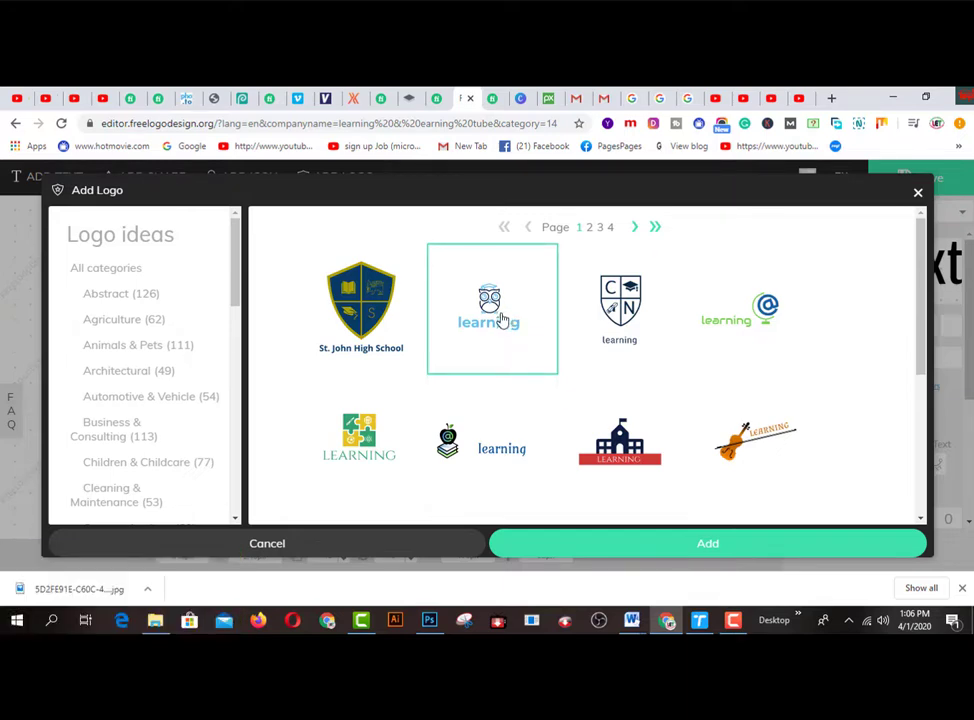
pyautogui.click(361, 541)
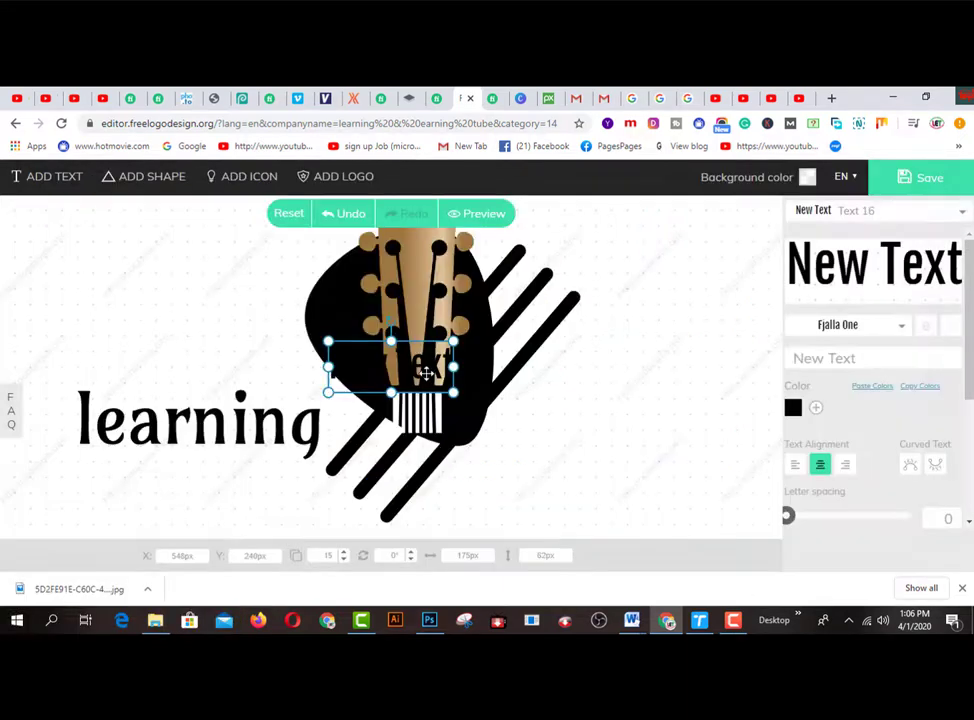
# Shrink the black guitar shape and the pick-and-strings icon, keeping the shape over New Text
pyautogui.moveTo(291, 354); pyautogui.dragTo(613, 412)
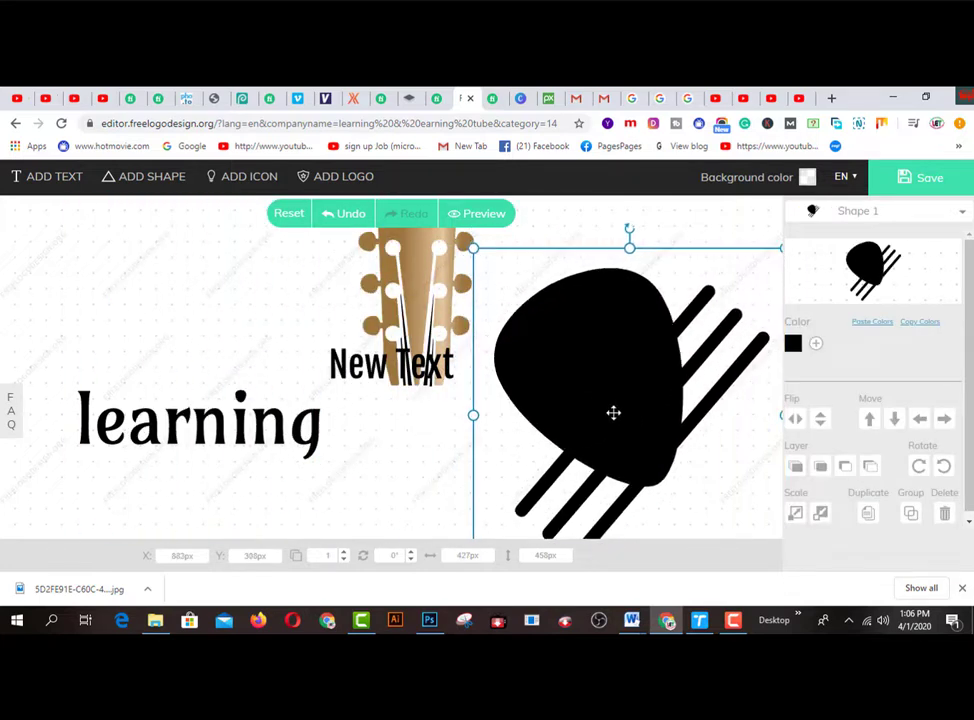
pyautogui.moveTo(470, 246); pyautogui.dragTo(586, 365)
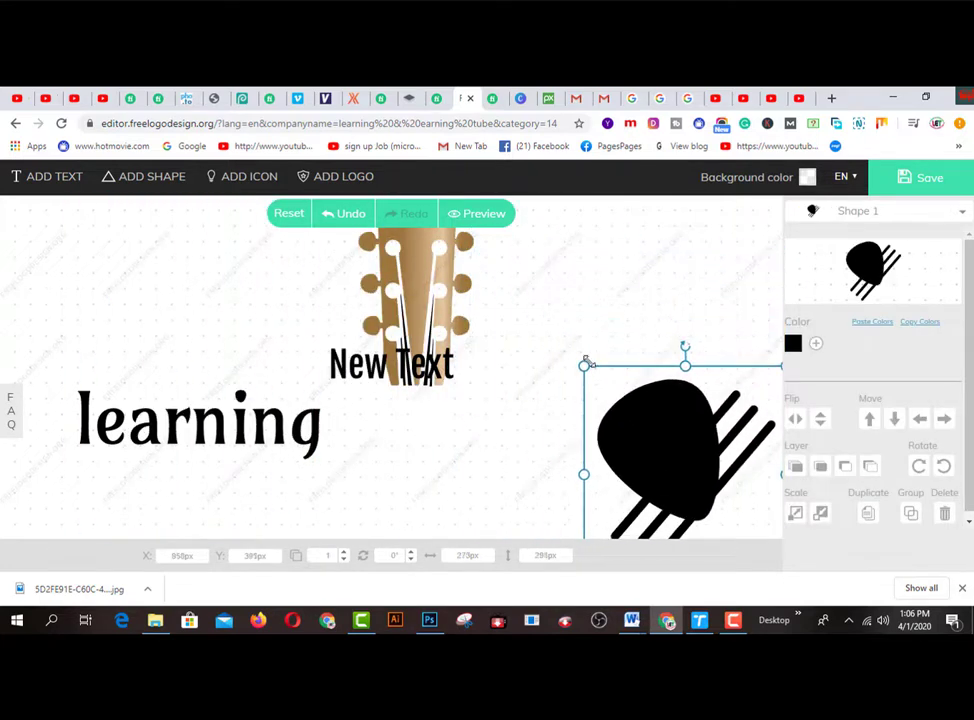
pyautogui.moveTo(661, 448); pyautogui.dragTo(209, 311)
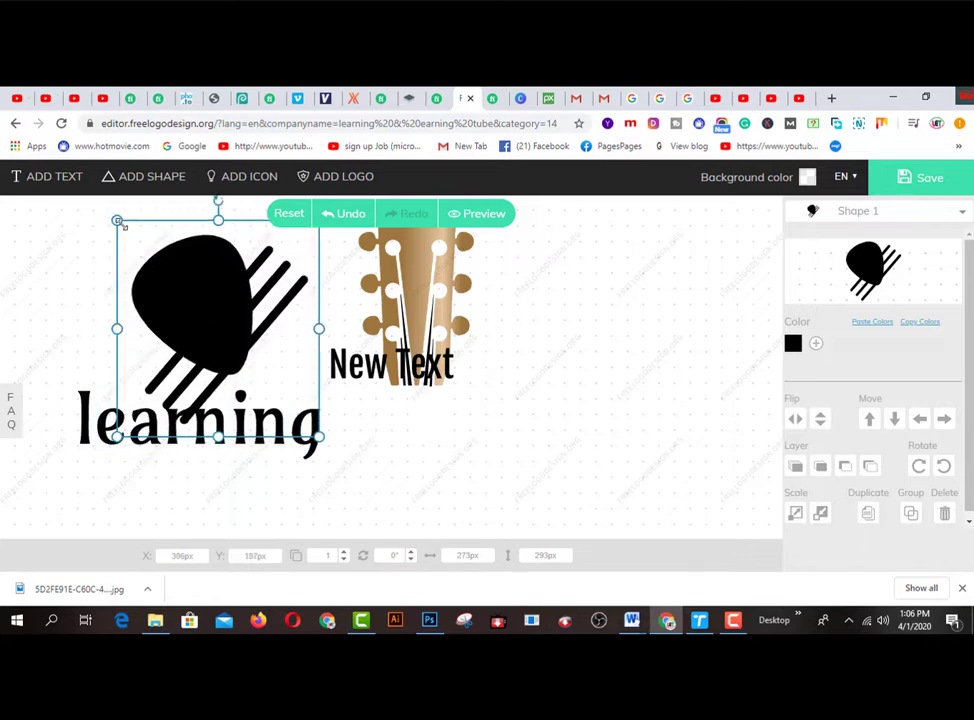
pyautogui.moveTo(123, 226); pyautogui.dragTo(157, 257)
# Move New Text under 'learning', widen it, and colour it dark red #9a0606
pyautogui.click(358, 387)
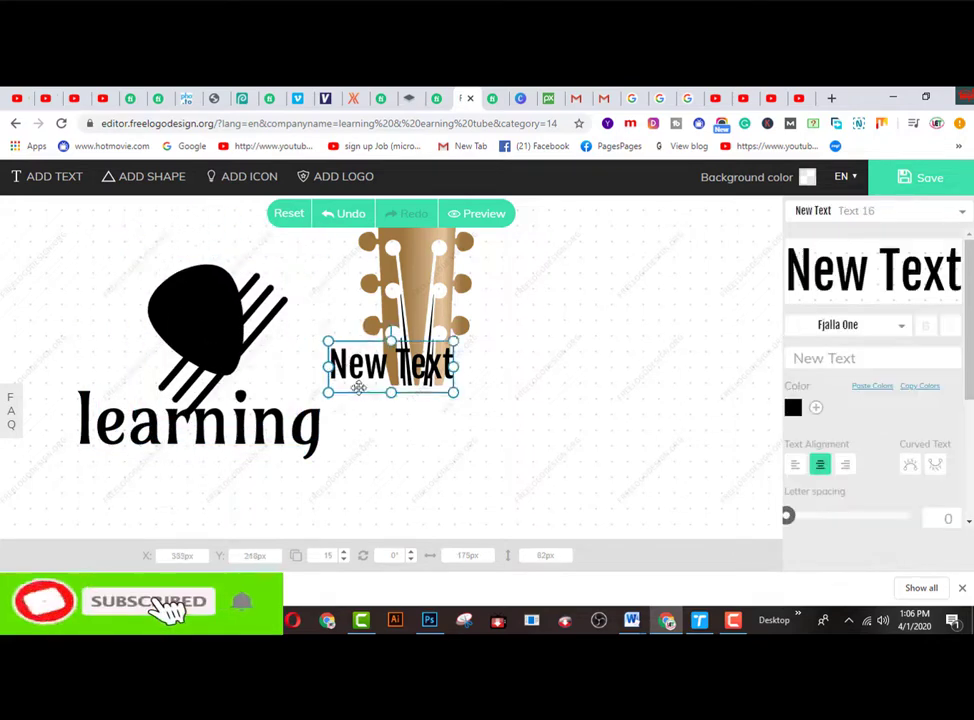
pyautogui.moveTo(358, 387); pyautogui.dragTo(141, 490)
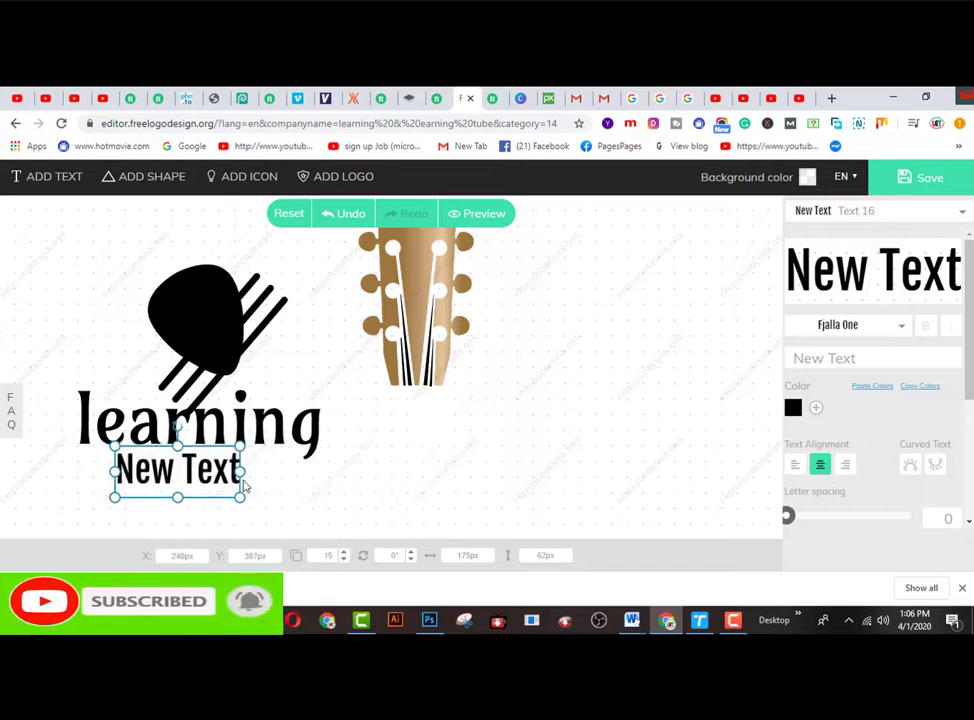
pyautogui.moveTo(239, 472); pyautogui.dragTo(471, 471)
pyautogui.moveTo(369, 465); pyautogui.dragTo(338, 470)
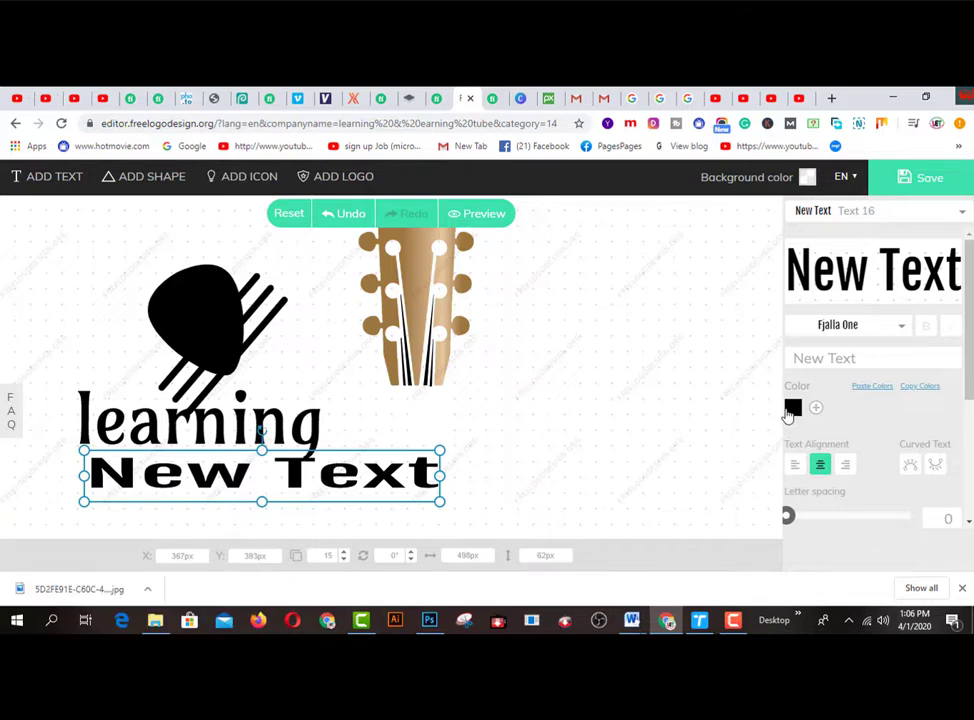
pyautogui.click(792, 407)
pyautogui.click(711, 485)
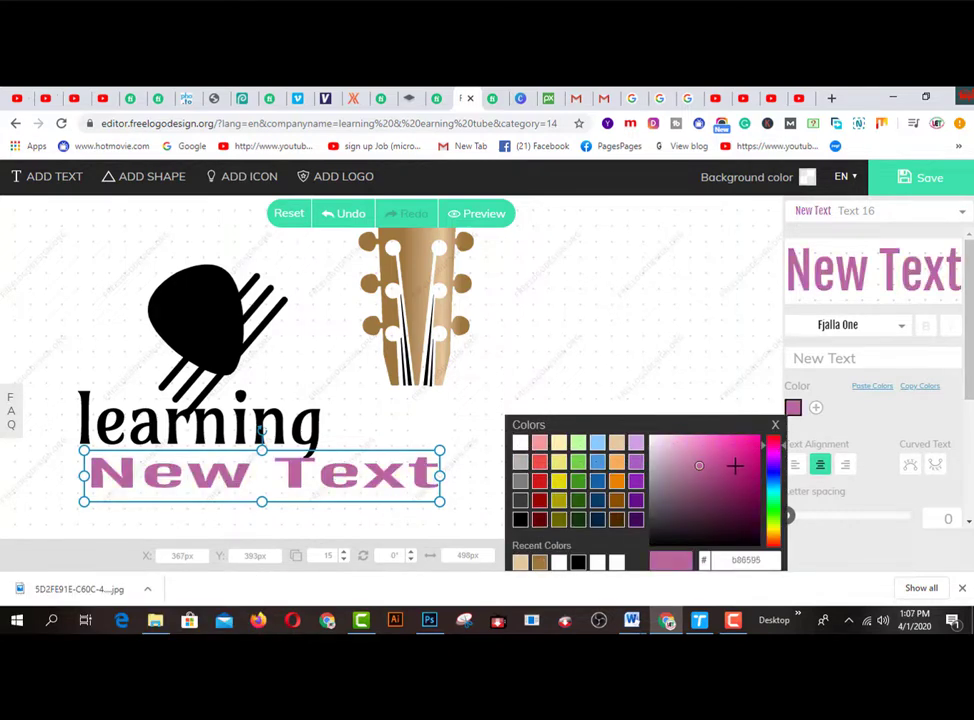
pyautogui.click(537, 501)
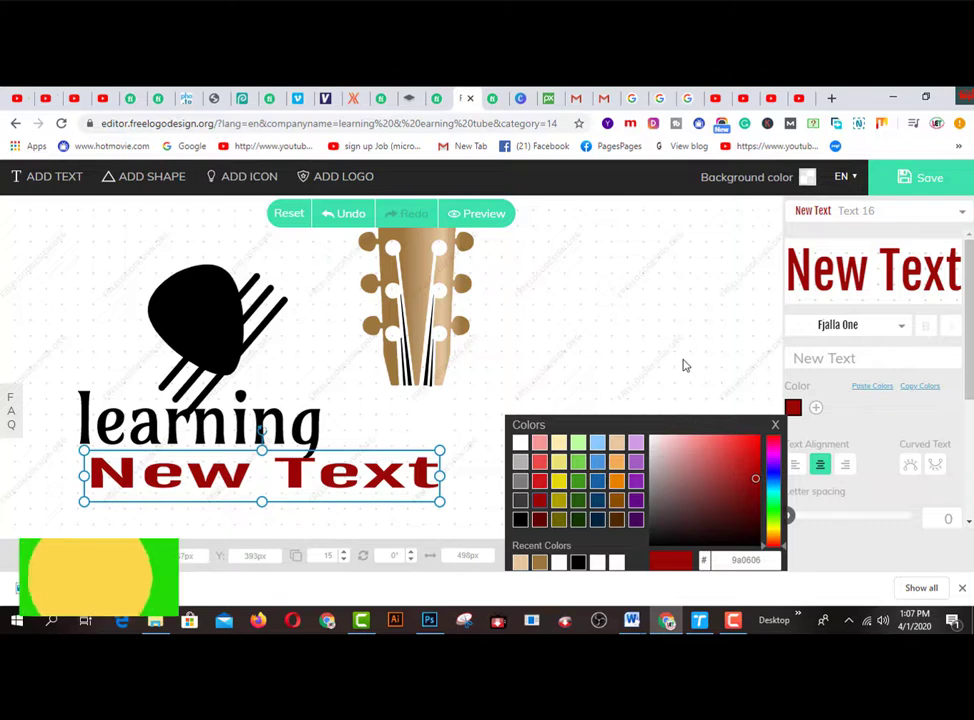
# Shrink the guitar headstock and place it beside the pick icon, then switch to Canva
pyautogui.click(418, 314)
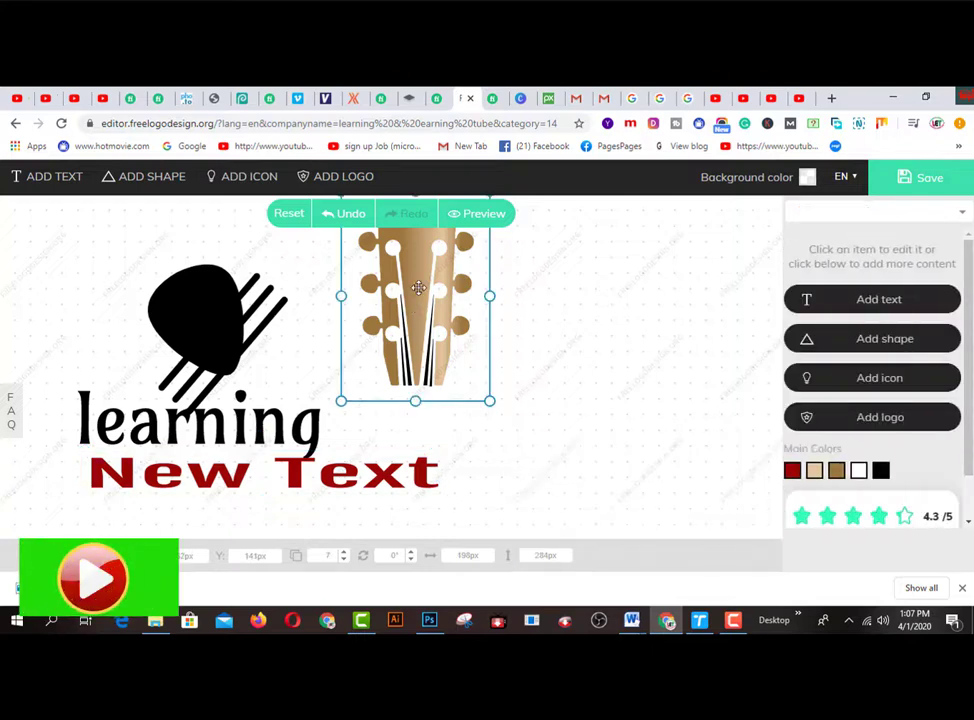
pyautogui.click(413, 289)
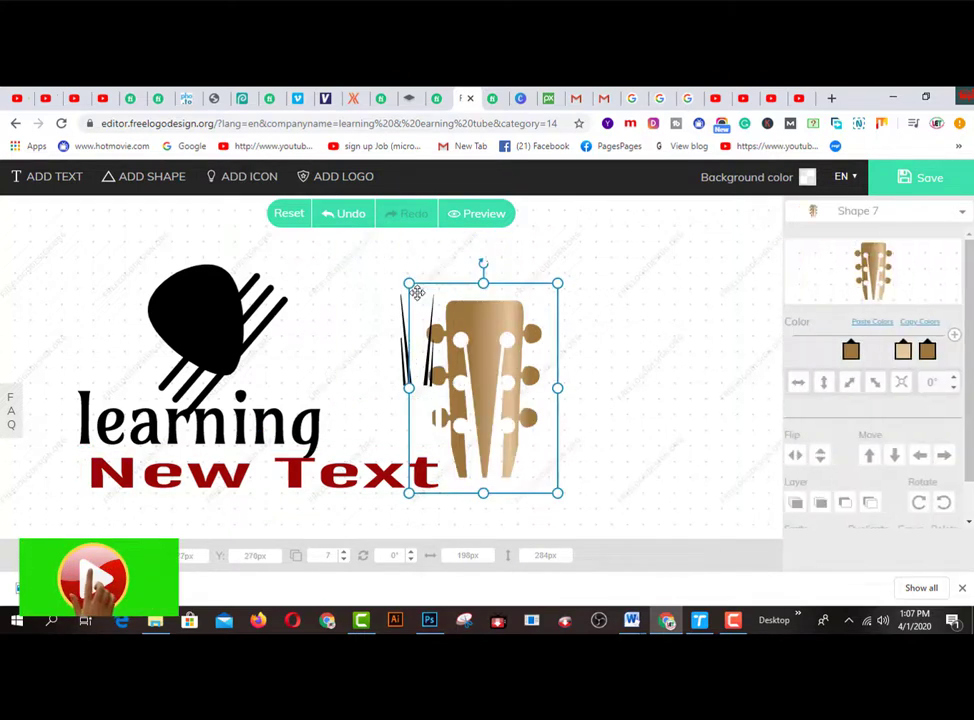
pyautogui.moveTo(407, 282); pyautogui.dragTo(498, 370)
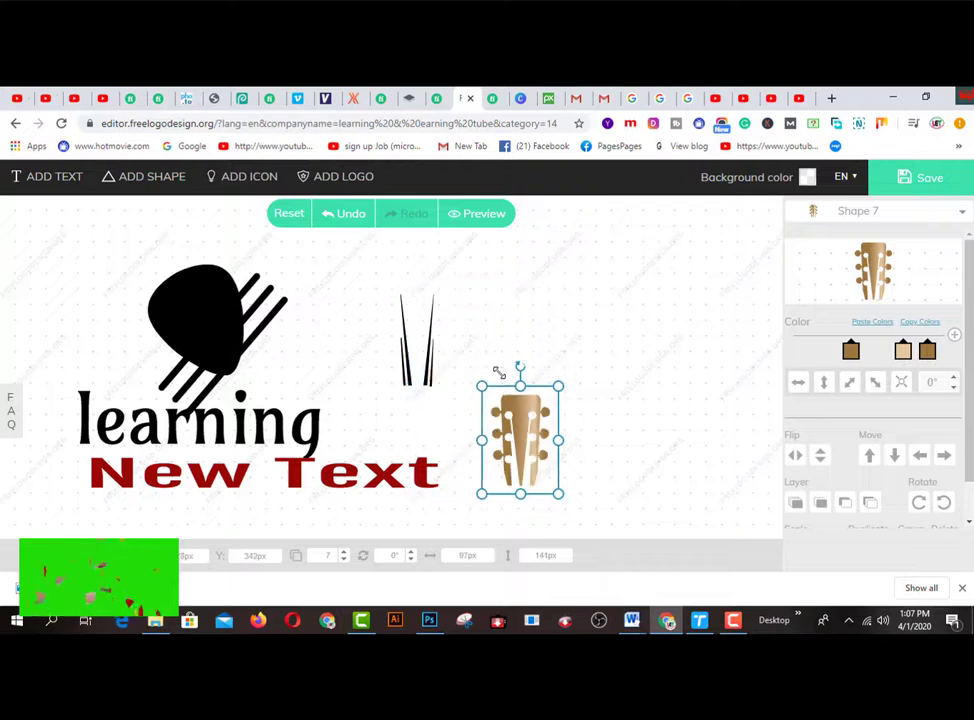
pyautogui.moveTo(514, 414); pyautogui.dragTo(343, 356)
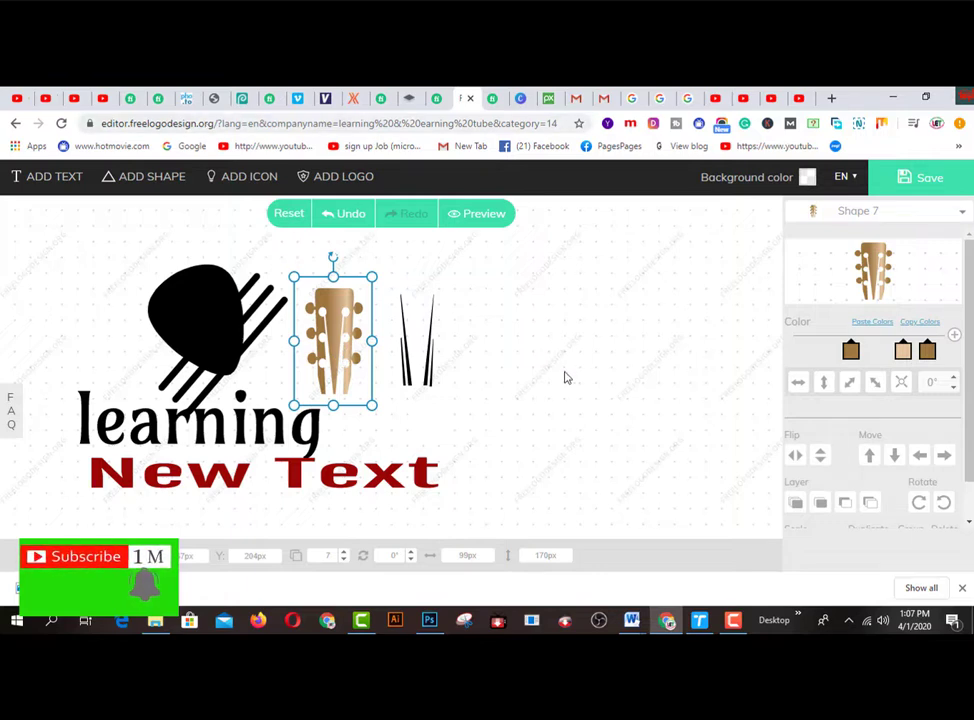
pyautogui.click(493, 99)
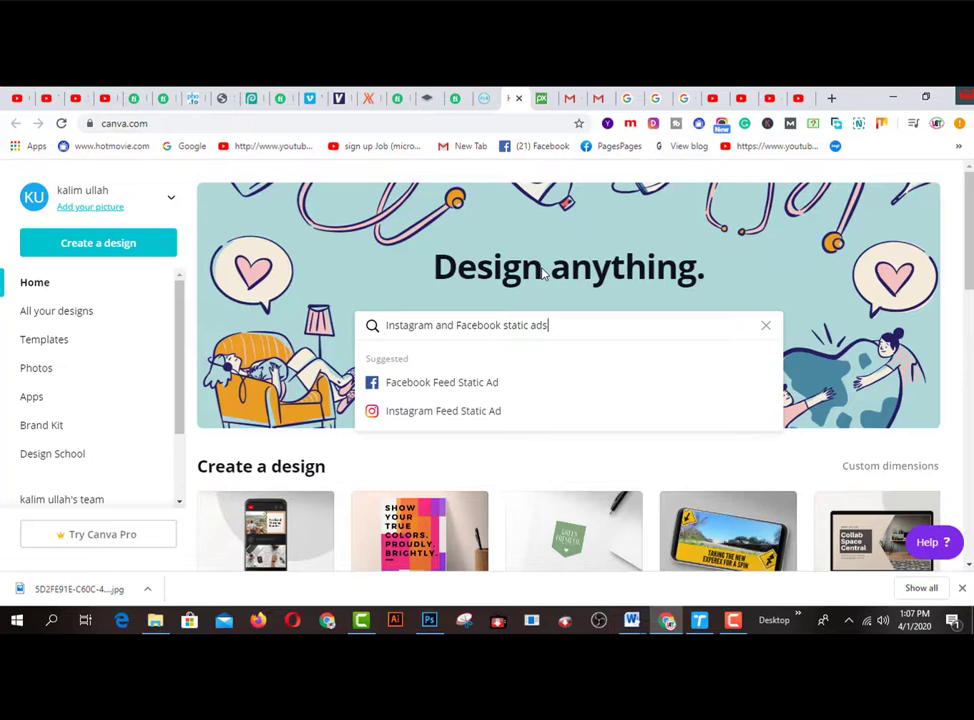
# Go through the Fiverr Logo Design and Background removal tabs to the Instagram and Facebook ads results
pyautogui.click(457, 104)
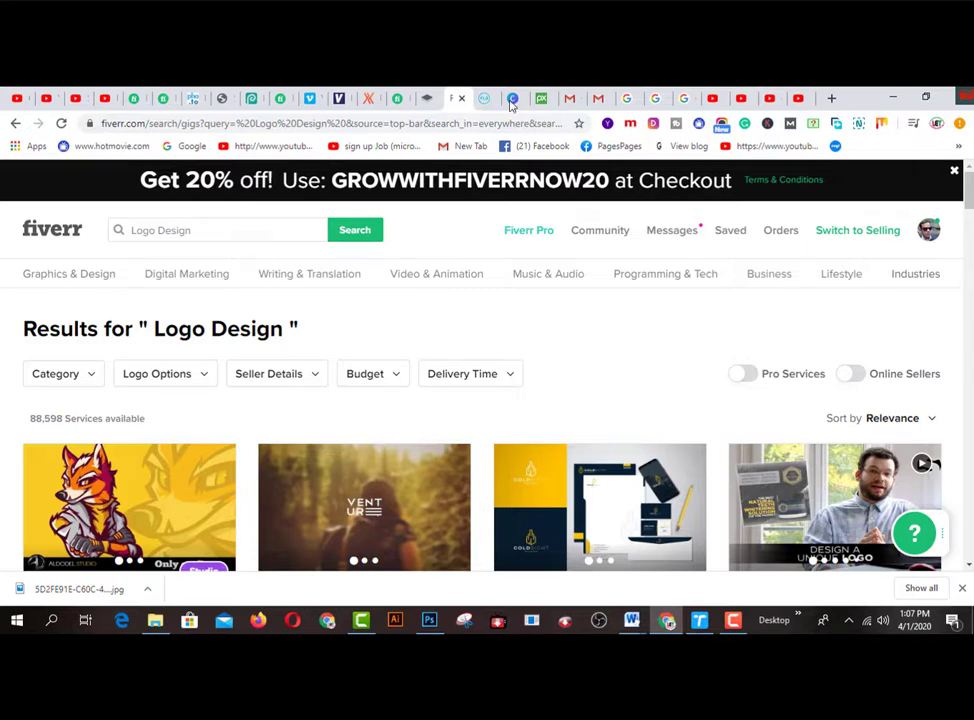
pyautogui.click(404, 100)
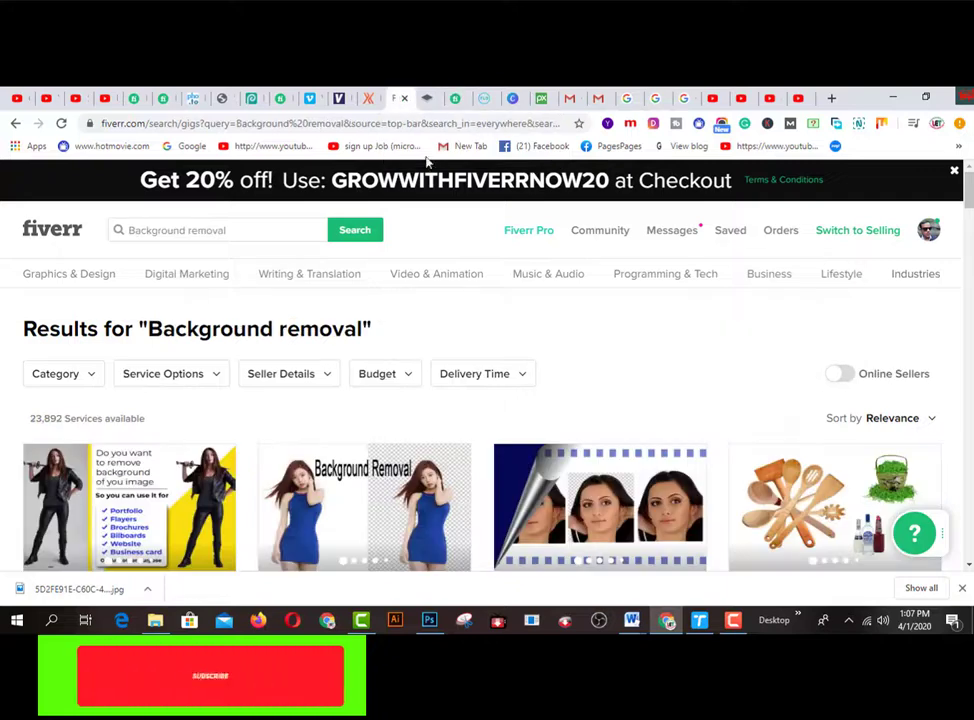
pyautogui.click(459, 100)
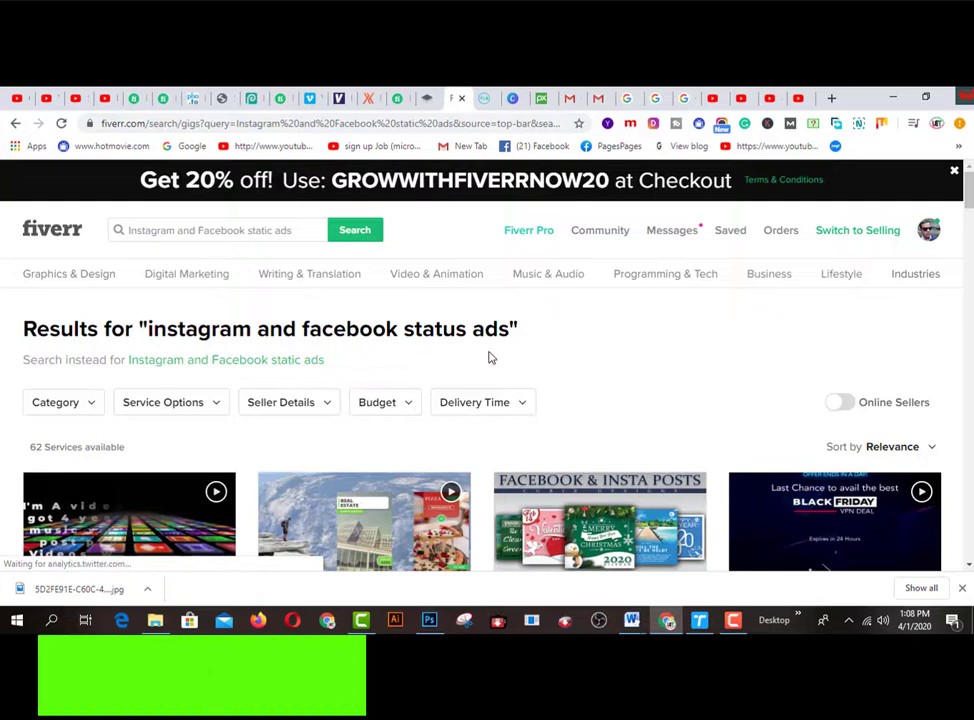
pyautogui.scroll(-2, 509, 427)
pyautogui.scroll(-1, 509, 427)
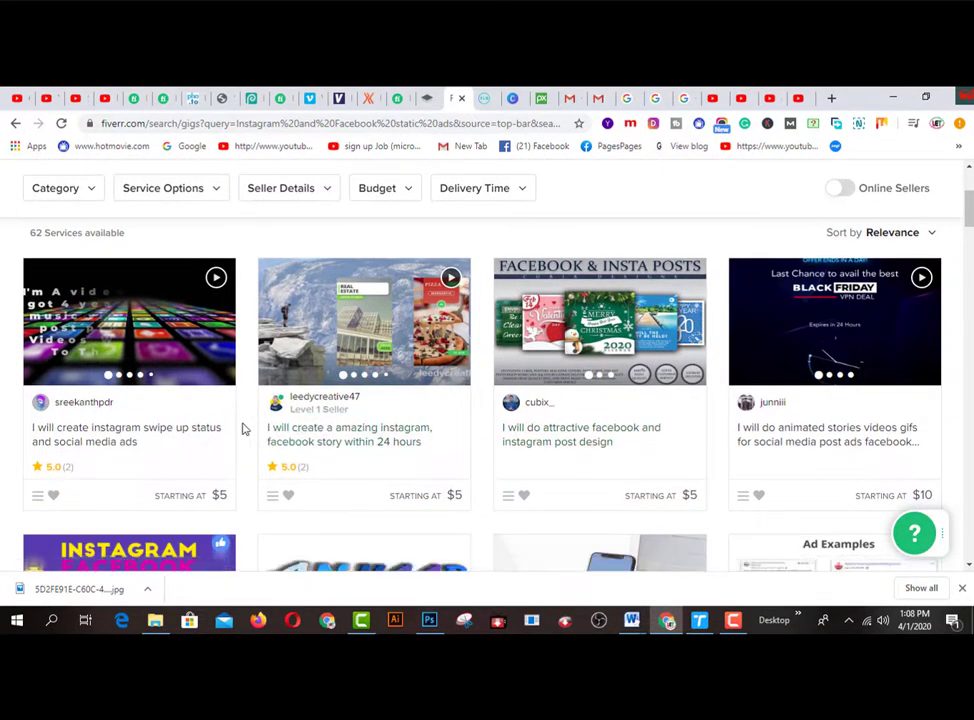
pyautogui.scroll(-1, 430, 449)
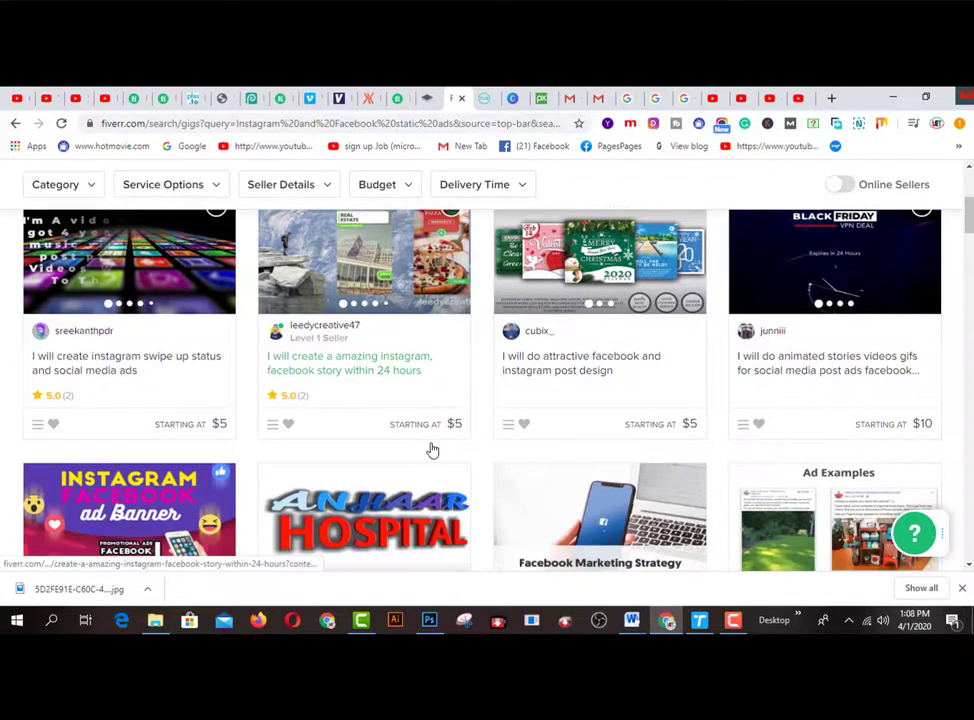
pyautogui.scroll(-4, 432, 450)
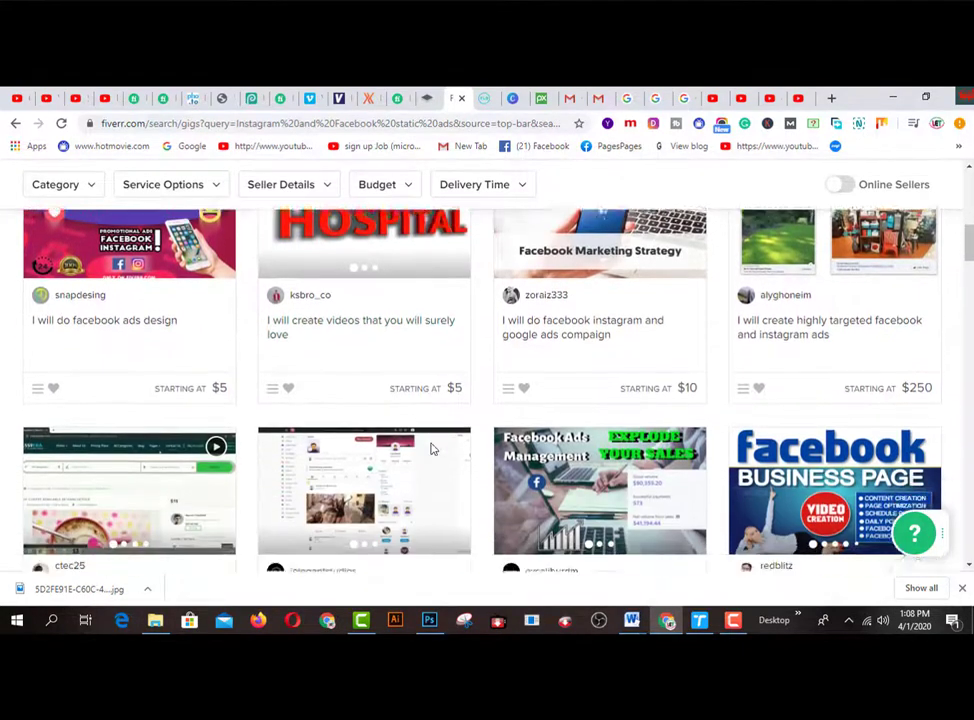
pyautogui.scroll(-5, 432, 450)
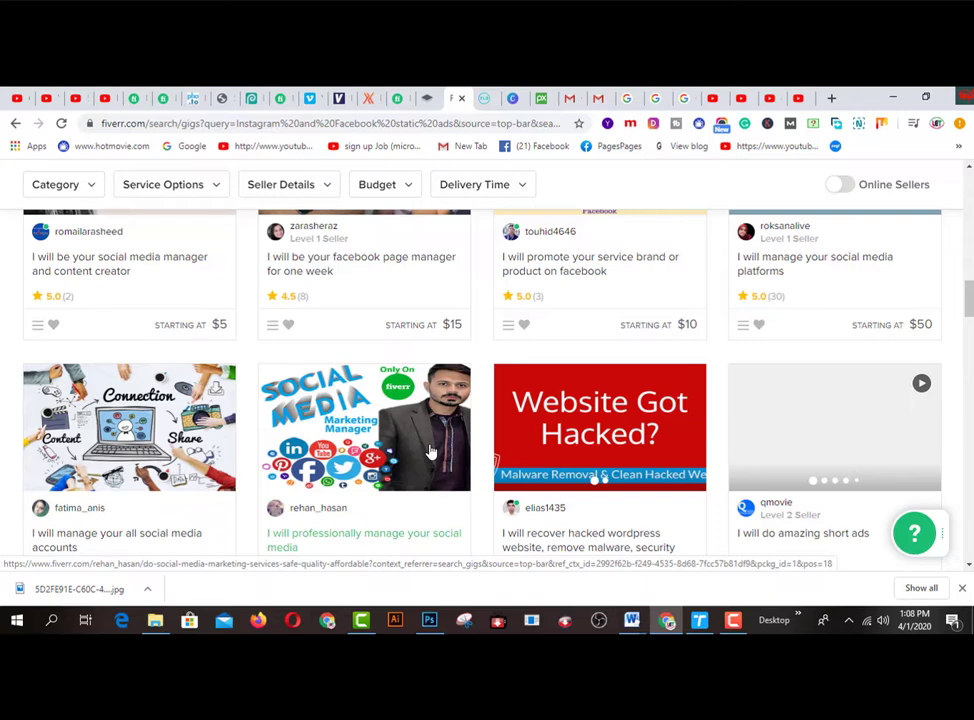
pyautogui.scroll(1, 772, 432)
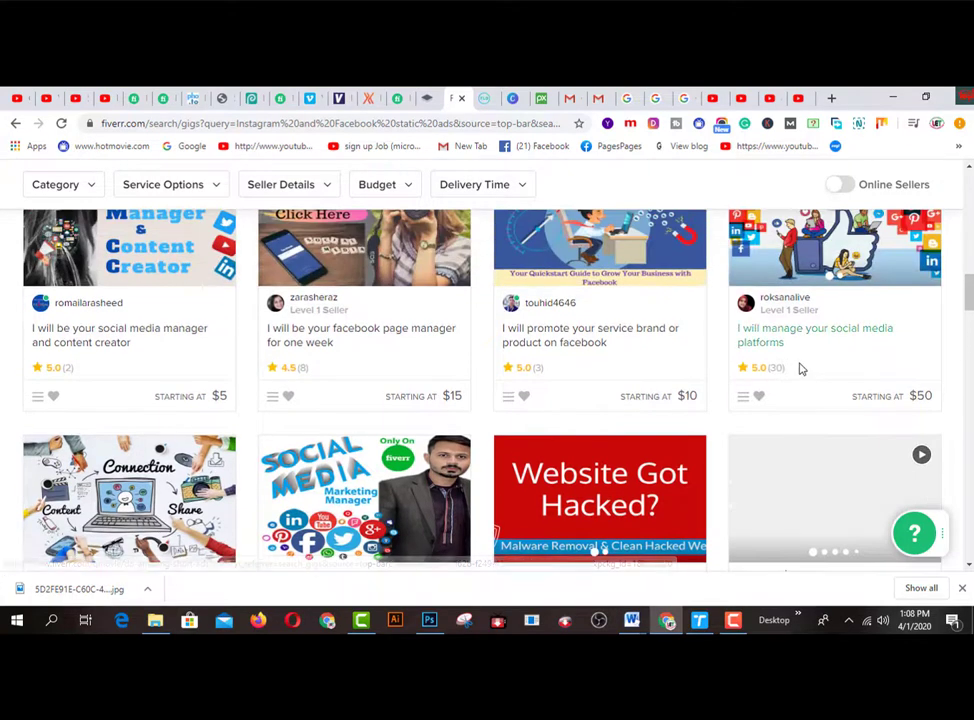
pyautogui.scroll(1, 860, 385)
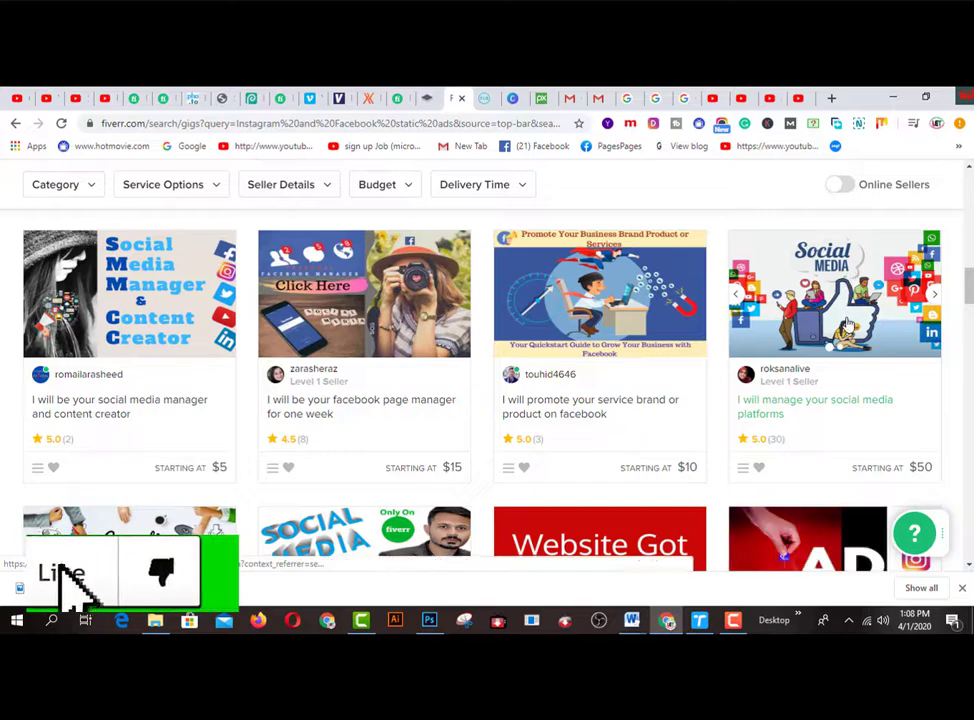
pyautogui.scroll(-1, 846, 330)
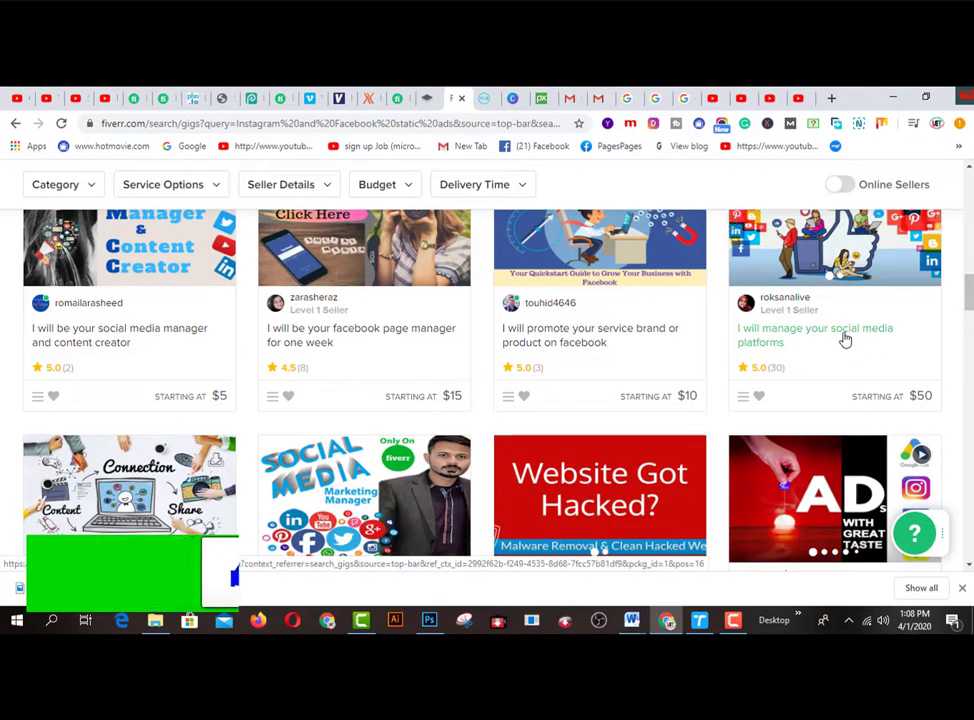
pyautogui.scroll(-3, 846, 340)
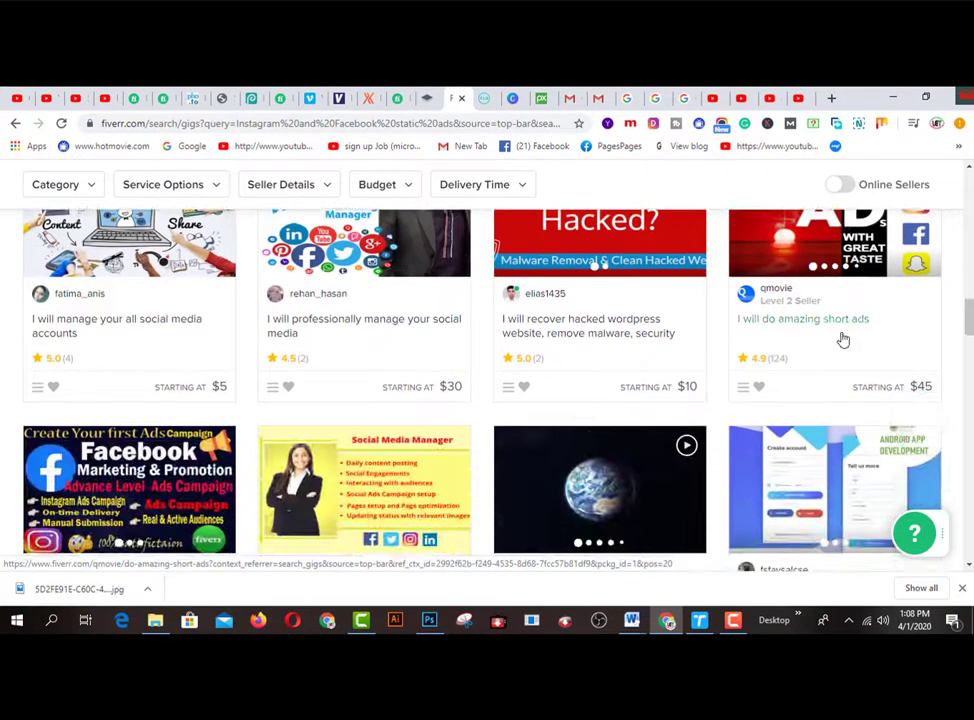
pyautogui.scroll(-3, 649, 373)
pyautogui.scroll(12, 645, 372)
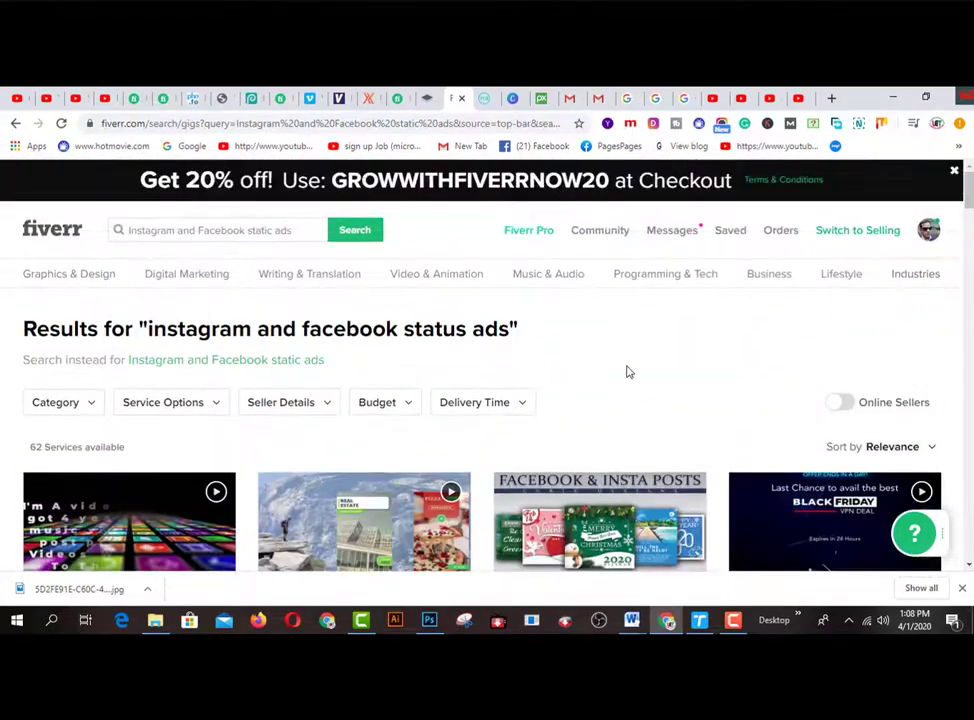
# Return to Canva's home page and select the end of the 'Instagram and Facebook static ads' search text
pyautogui.click(485, 99)
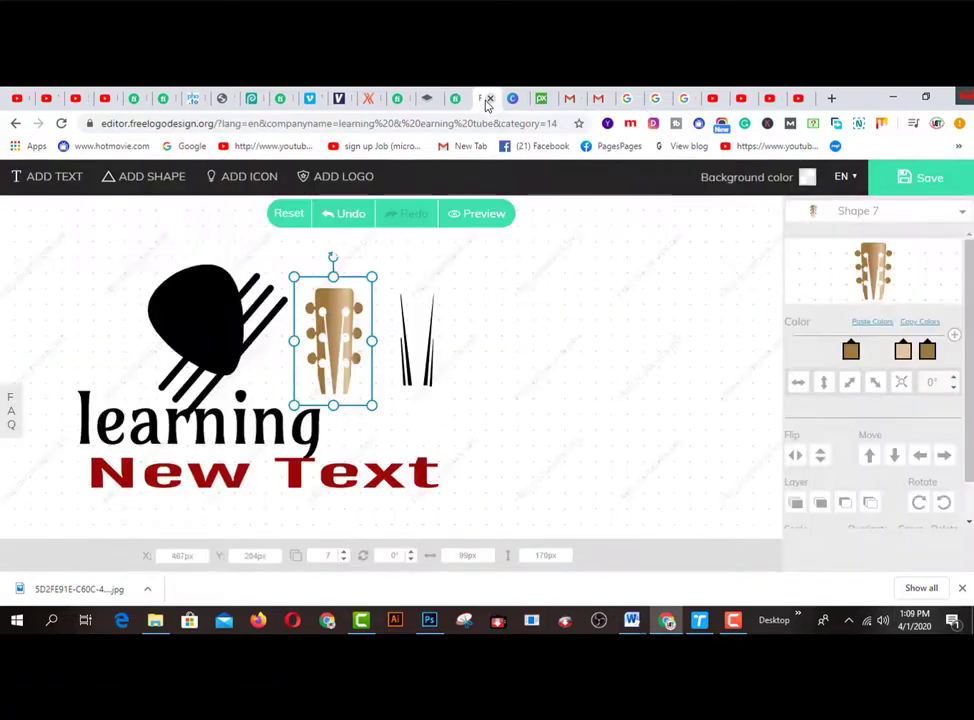
pyautogui.click(513, 100)
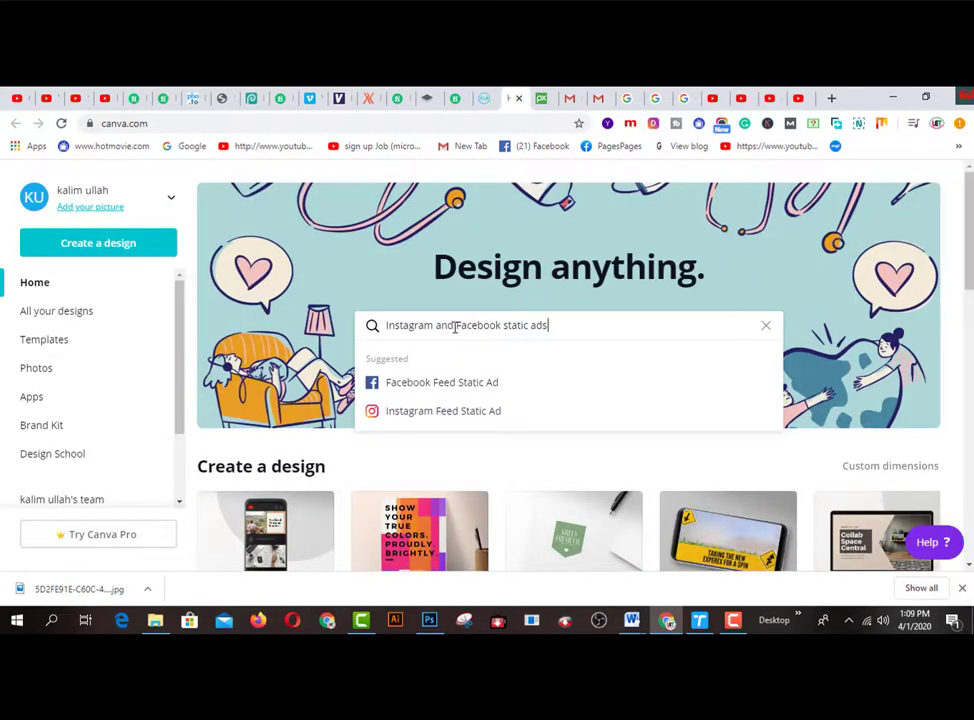
pyautogui.moveTo(436, 325); pyautogui.dragTo(558, 325)
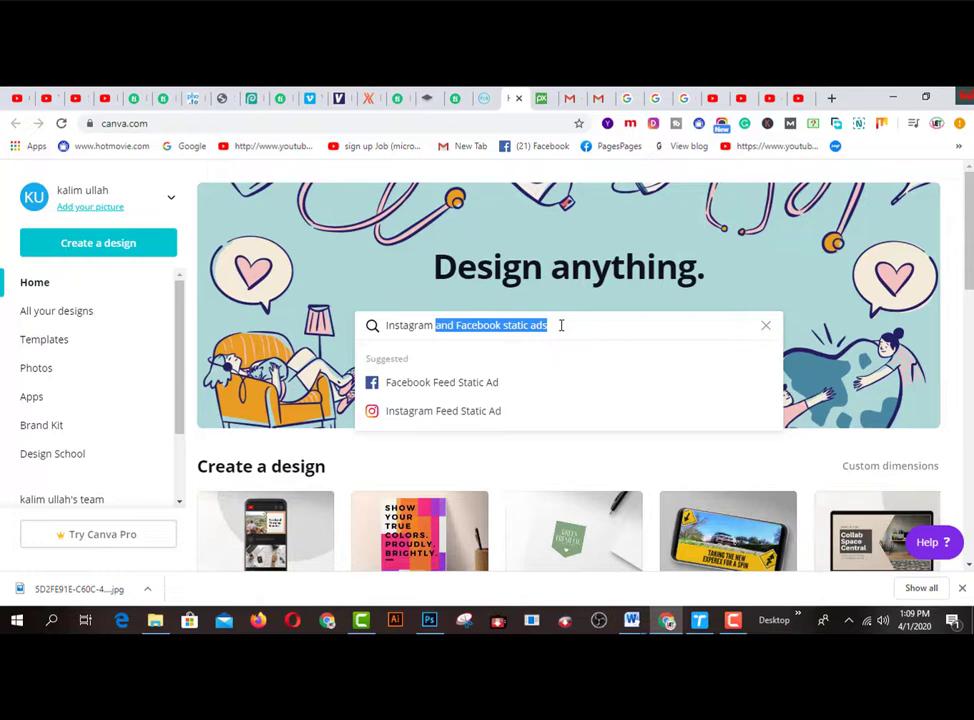